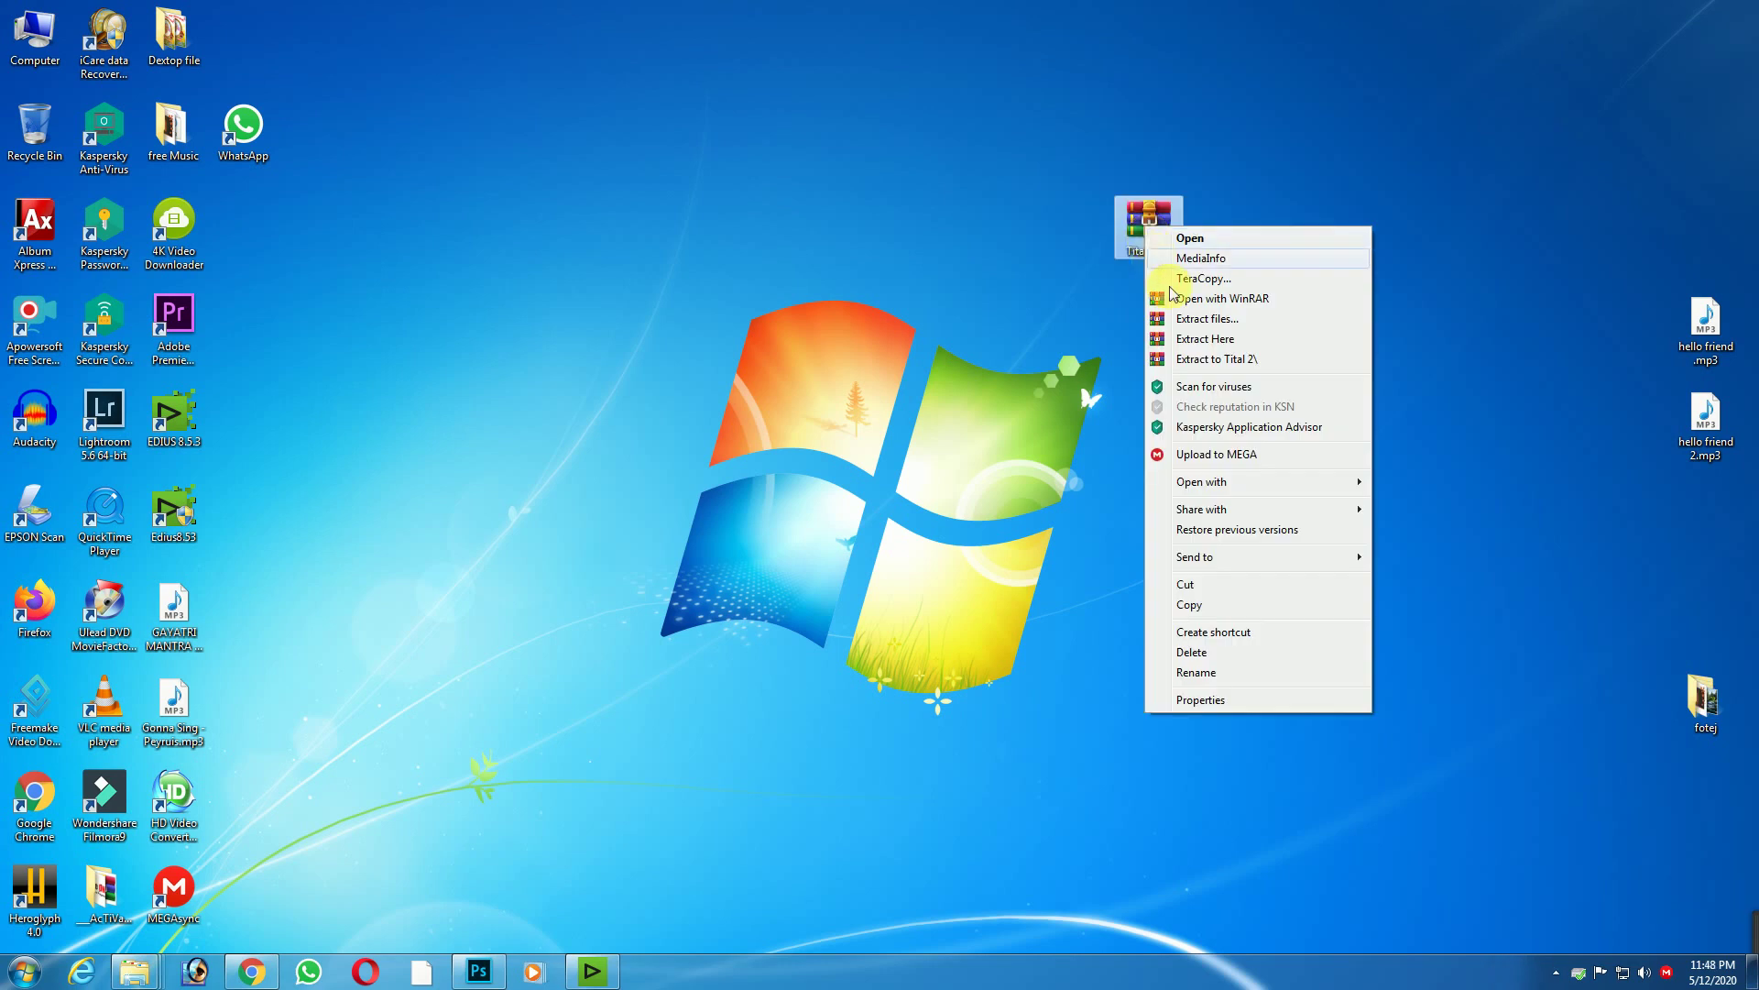
Step: Extract the Tital 2 archive from the desktop with WinRAR and return to the EDIUS project
click(1202, 321)
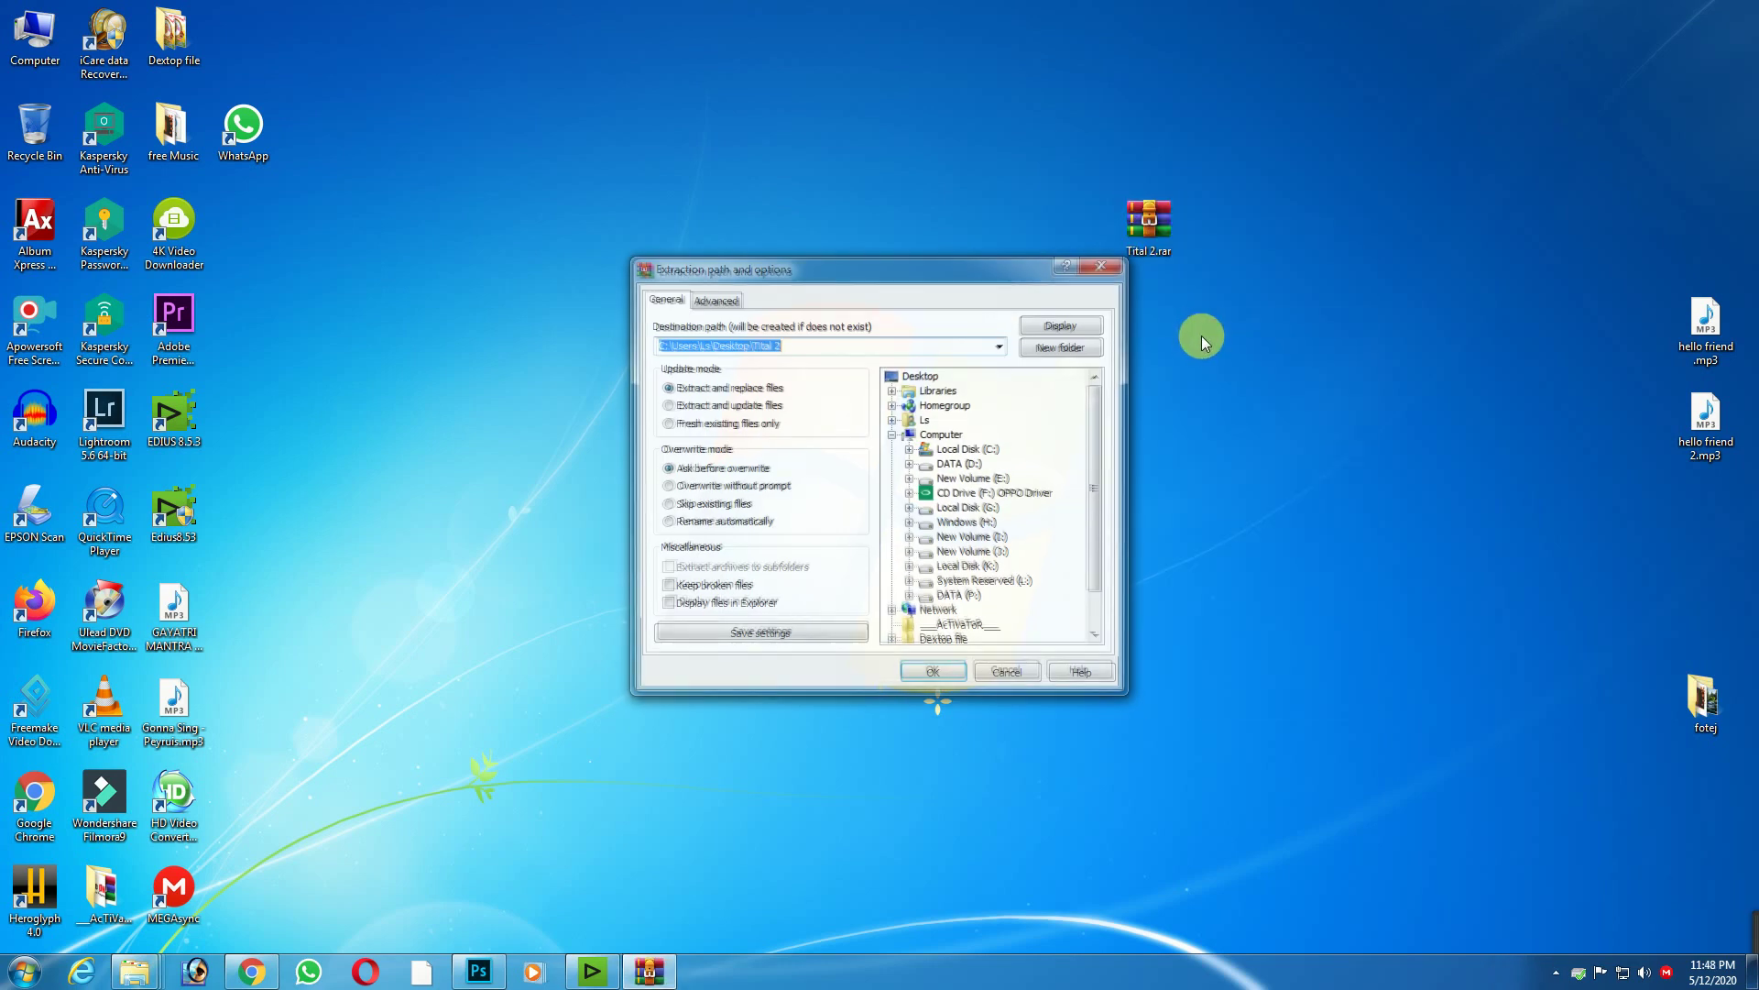
click(959, 672)
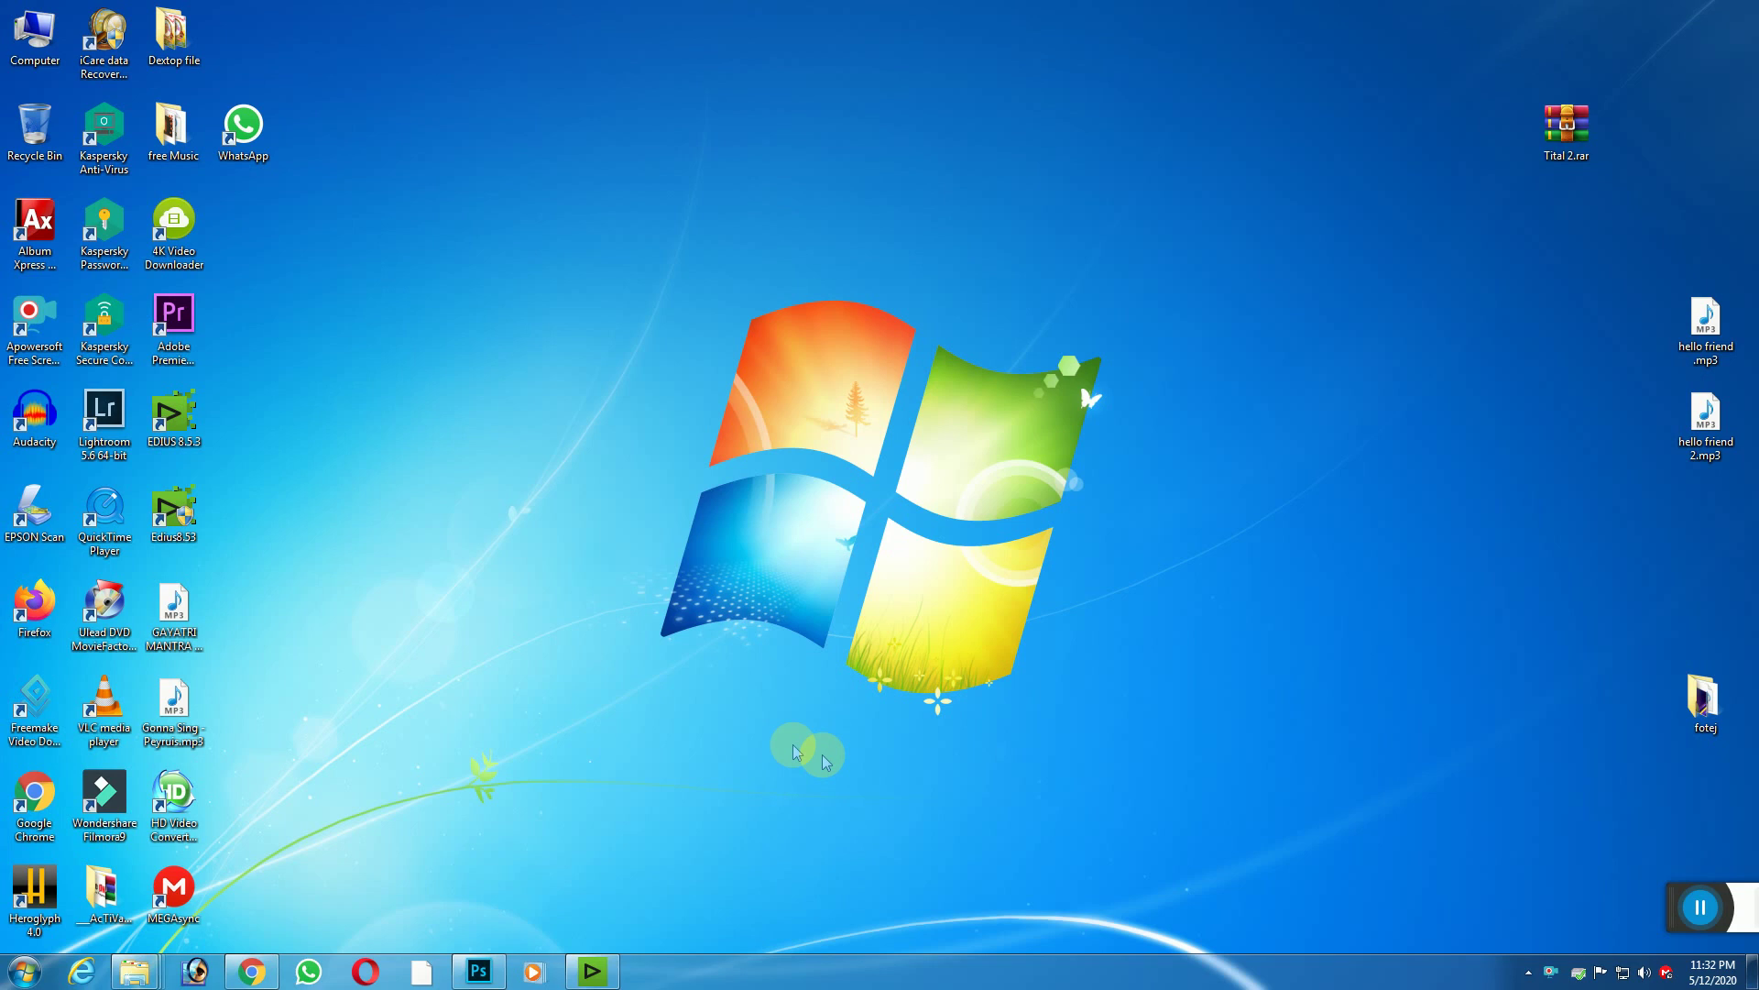
click(596, 975)
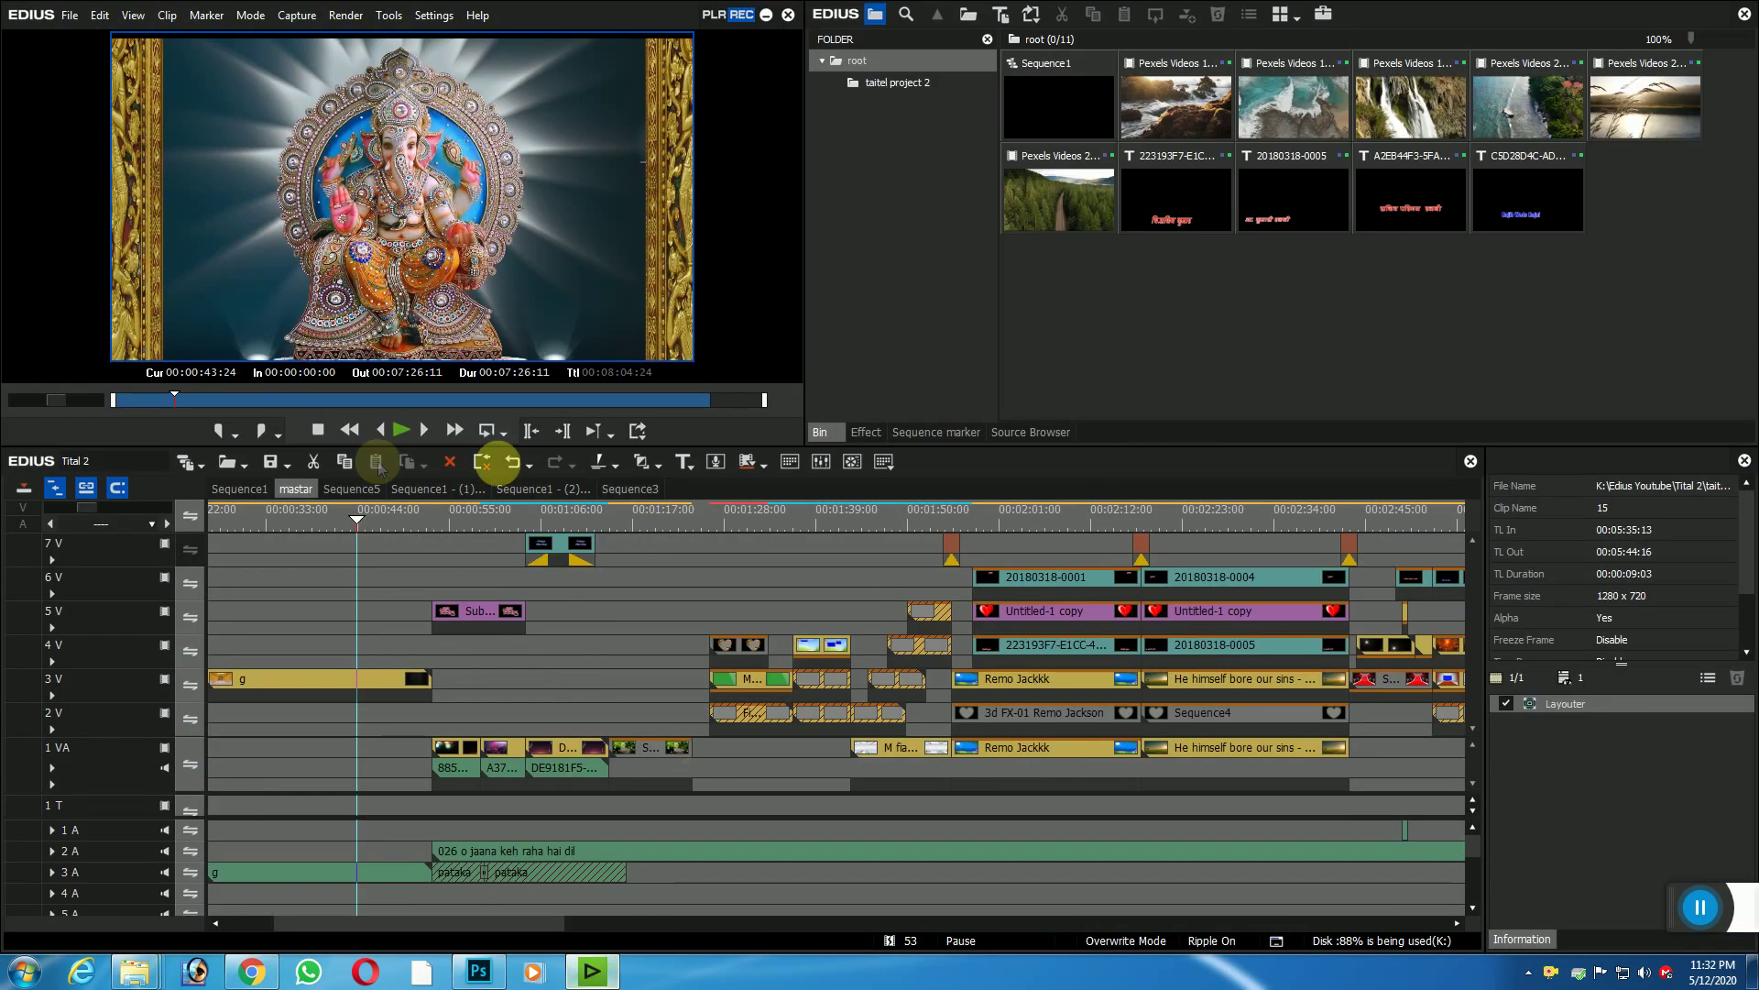
Step: Zoom out the timeline, scrub to about 00:00:43:12 and play the master sequence to the Shubh Vivah title
drag(367, 524, 383, 524)
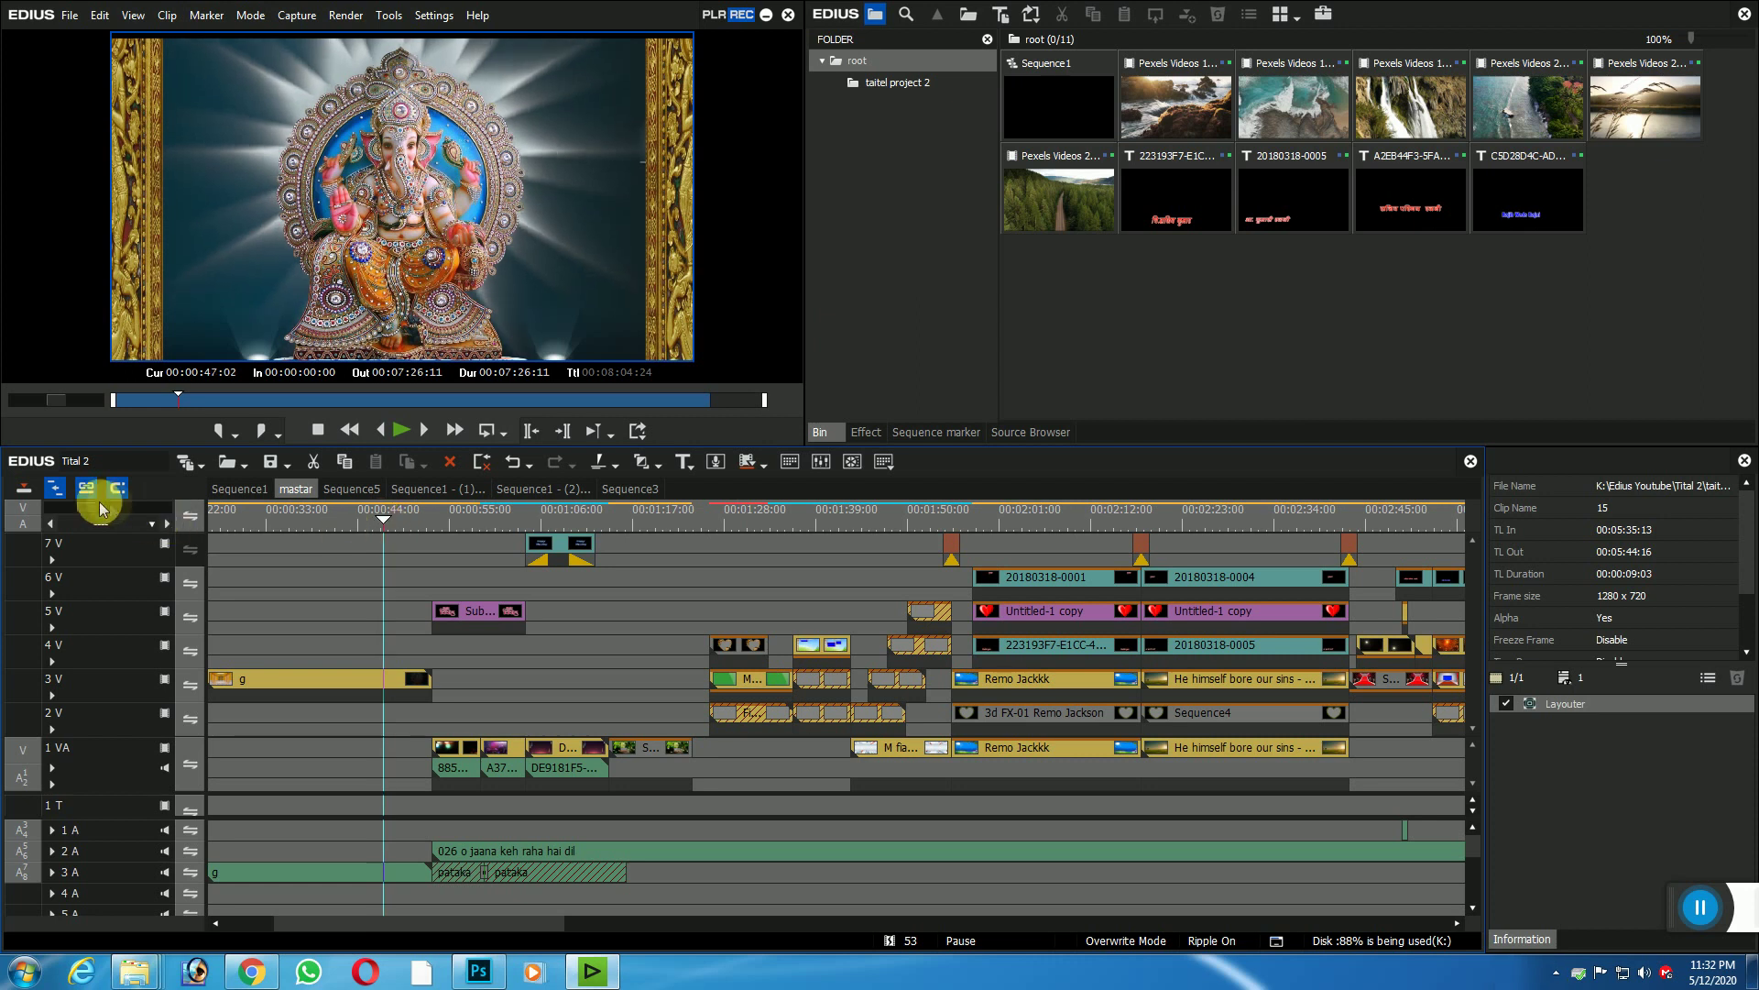
drag(86, 506, 95, 509)
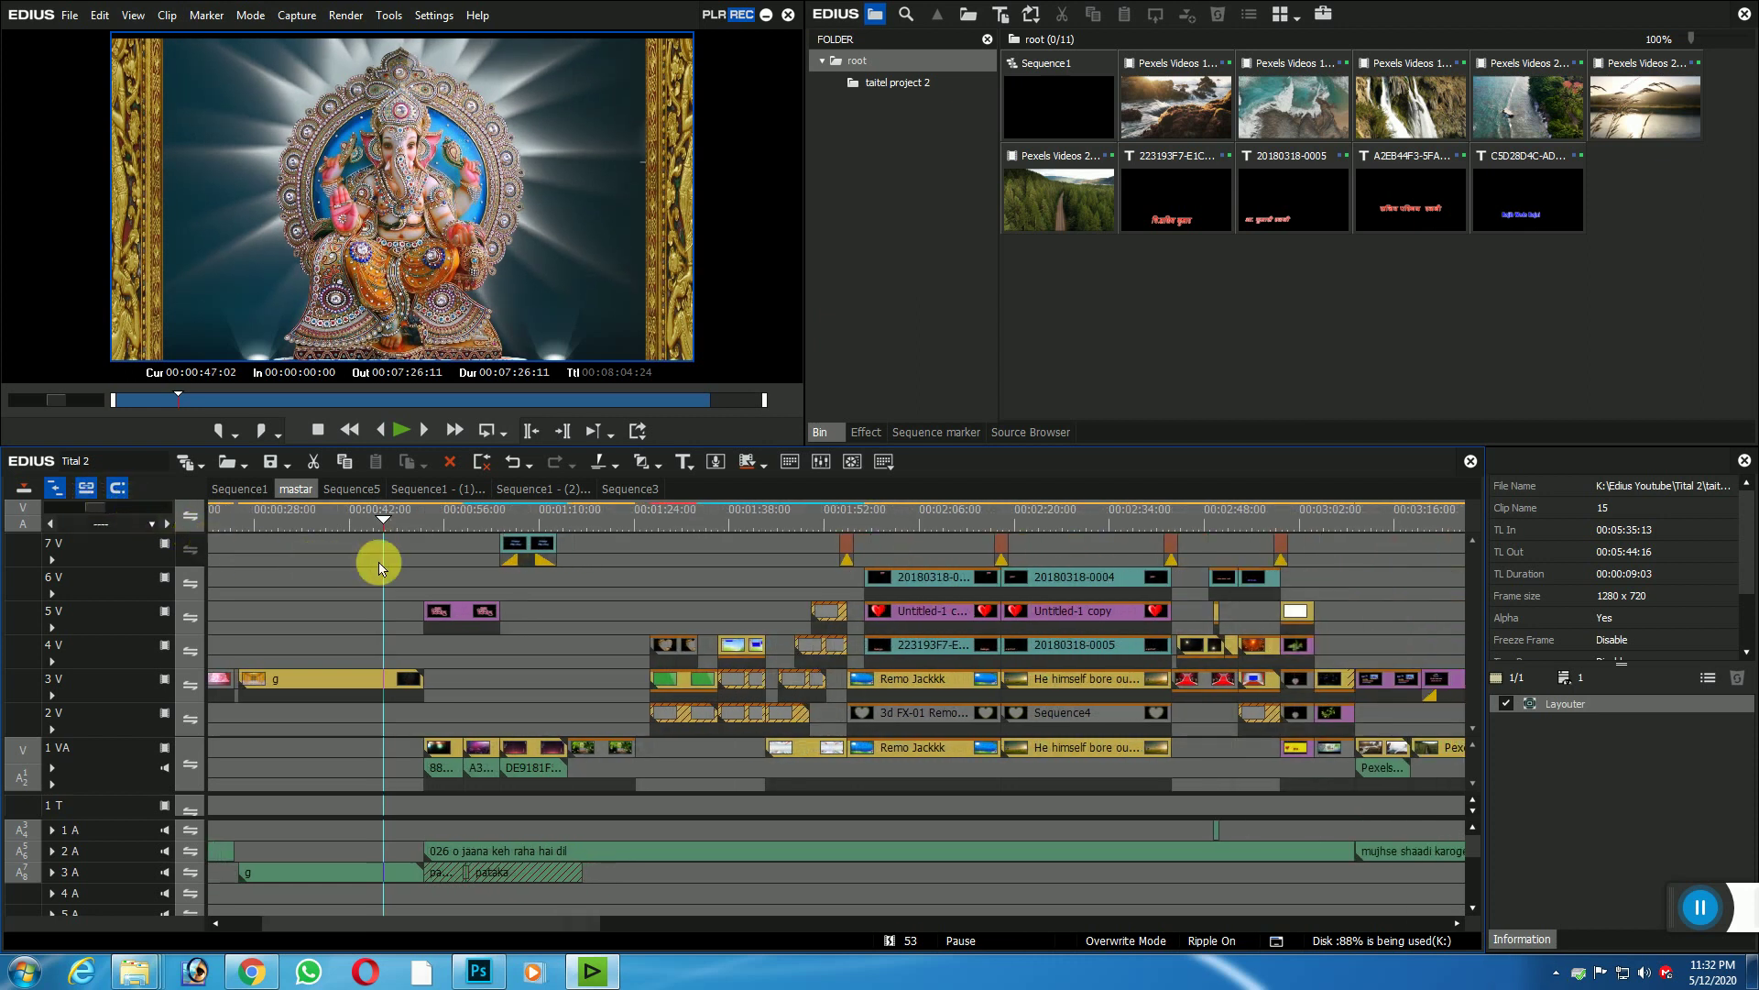
drag(379, 512, 348, 511)
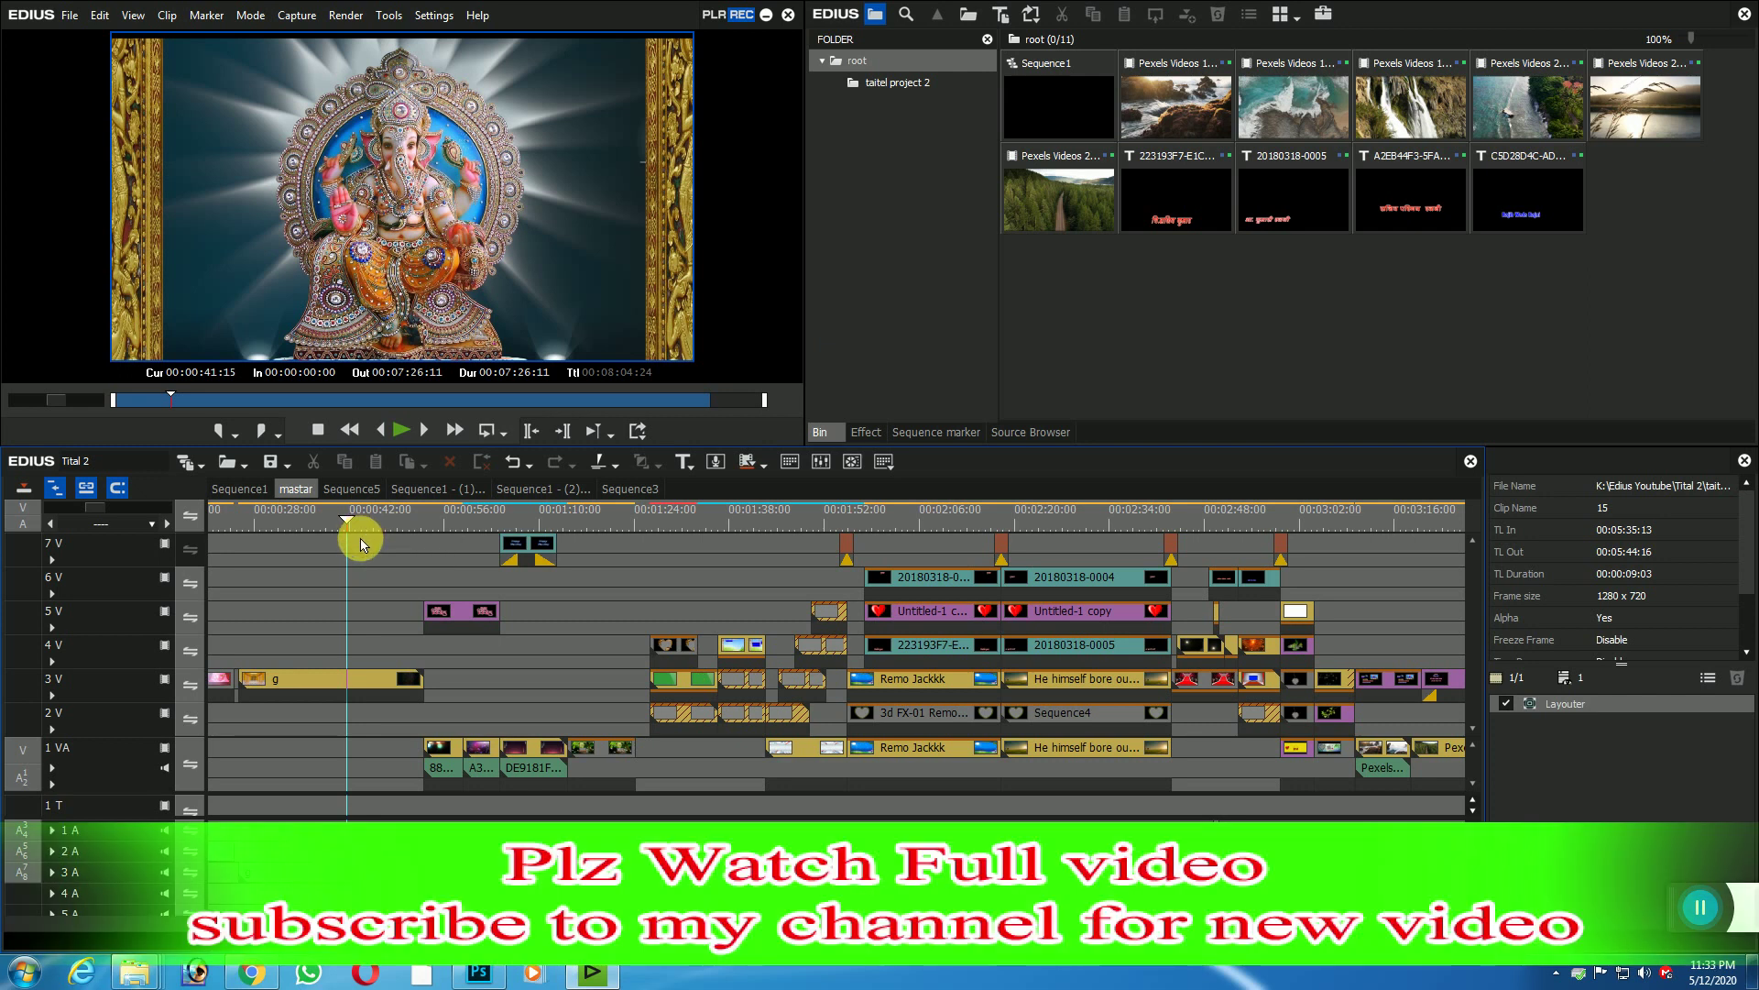
drag(346, 522, 380, 521)
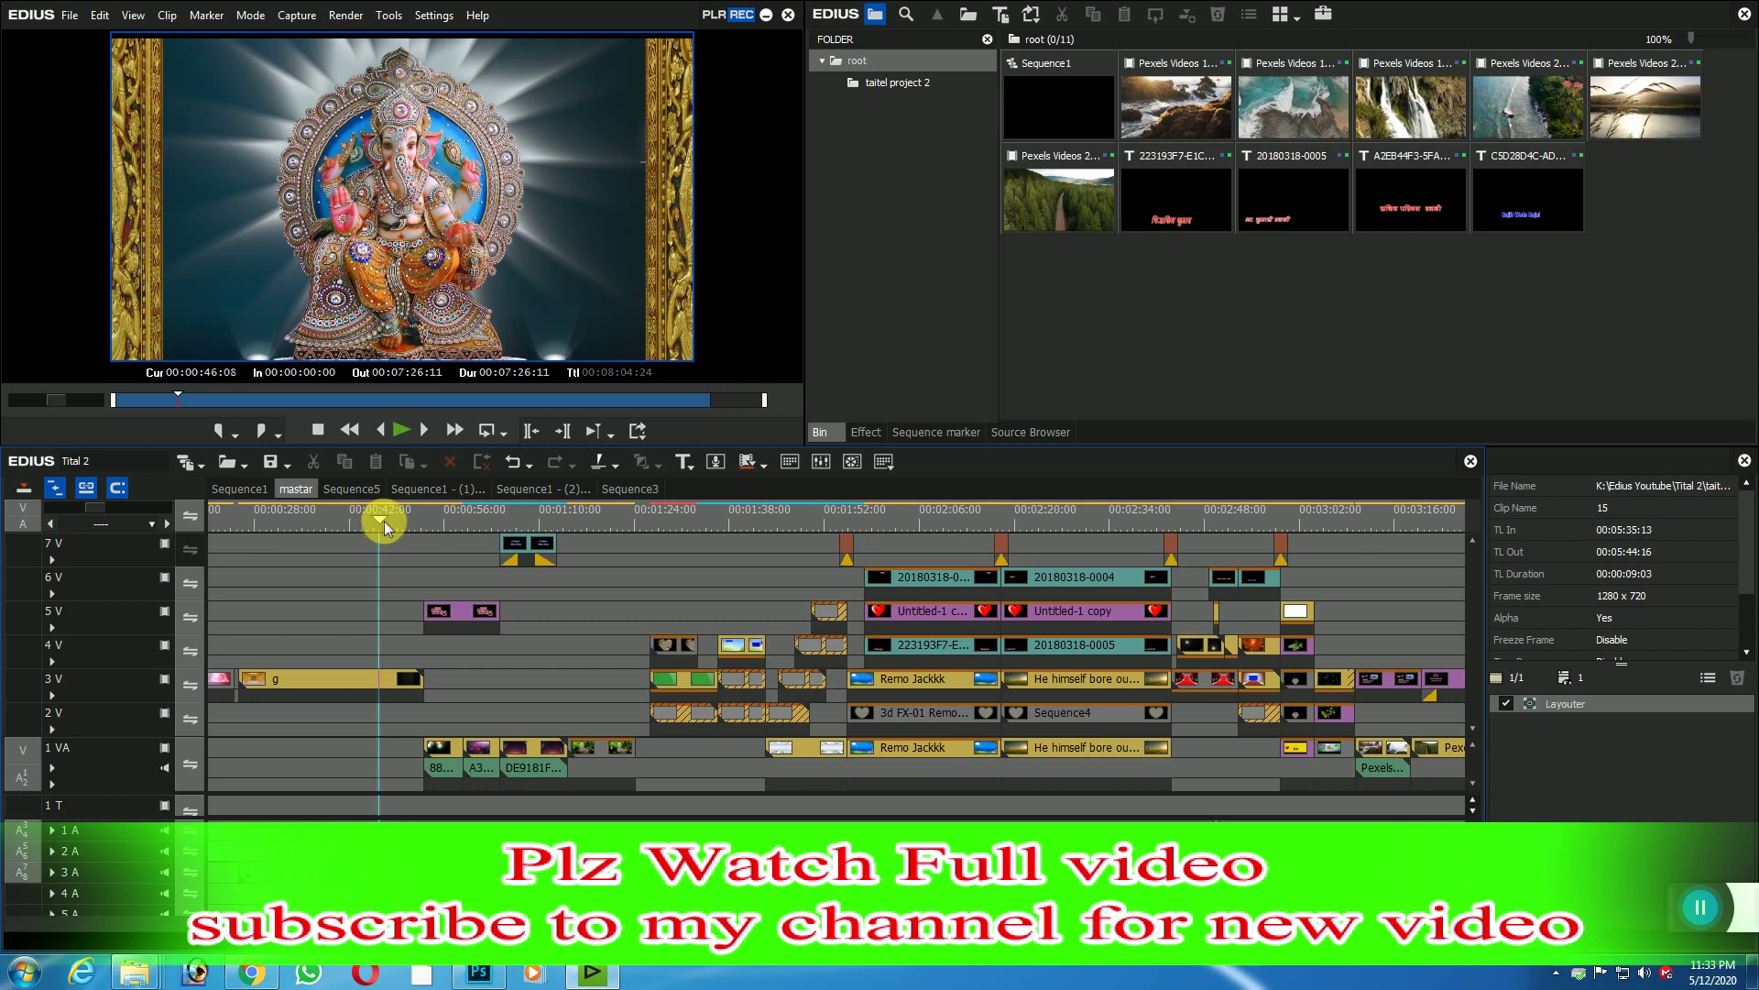
click(404, 432)
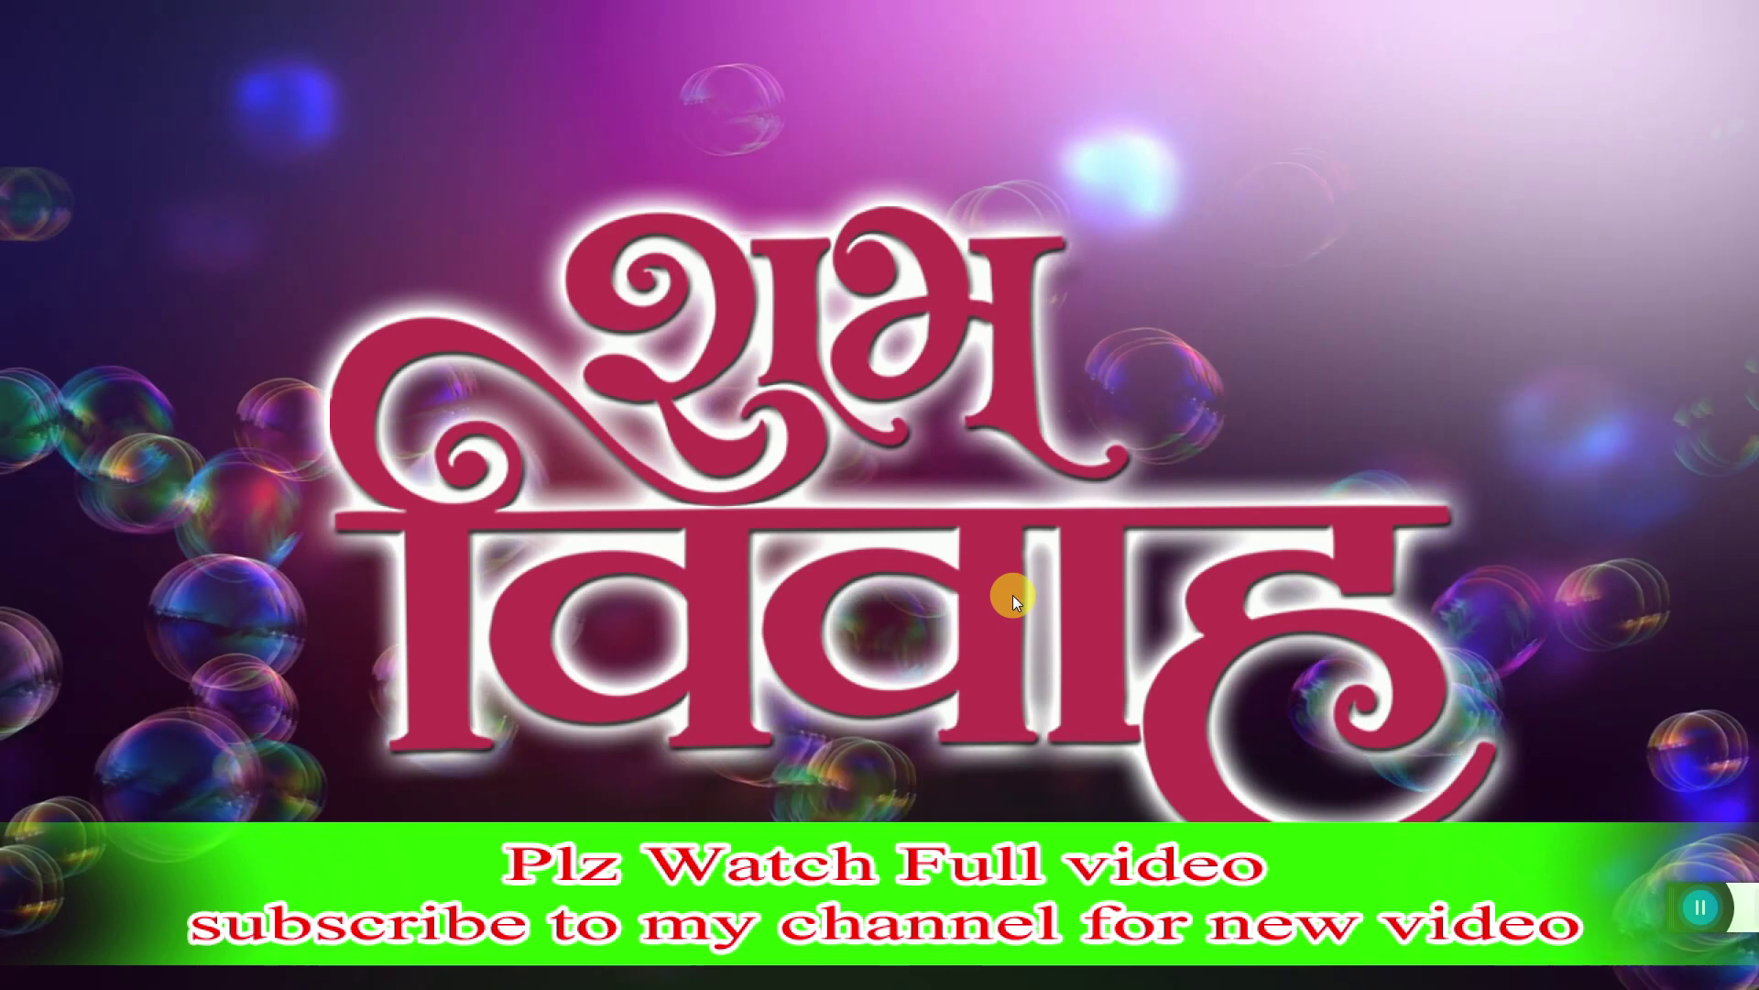
Step: Advance the master sequence past the swing scene to the purple heart photo-frame at 00:01:29:06
click(950, 472)
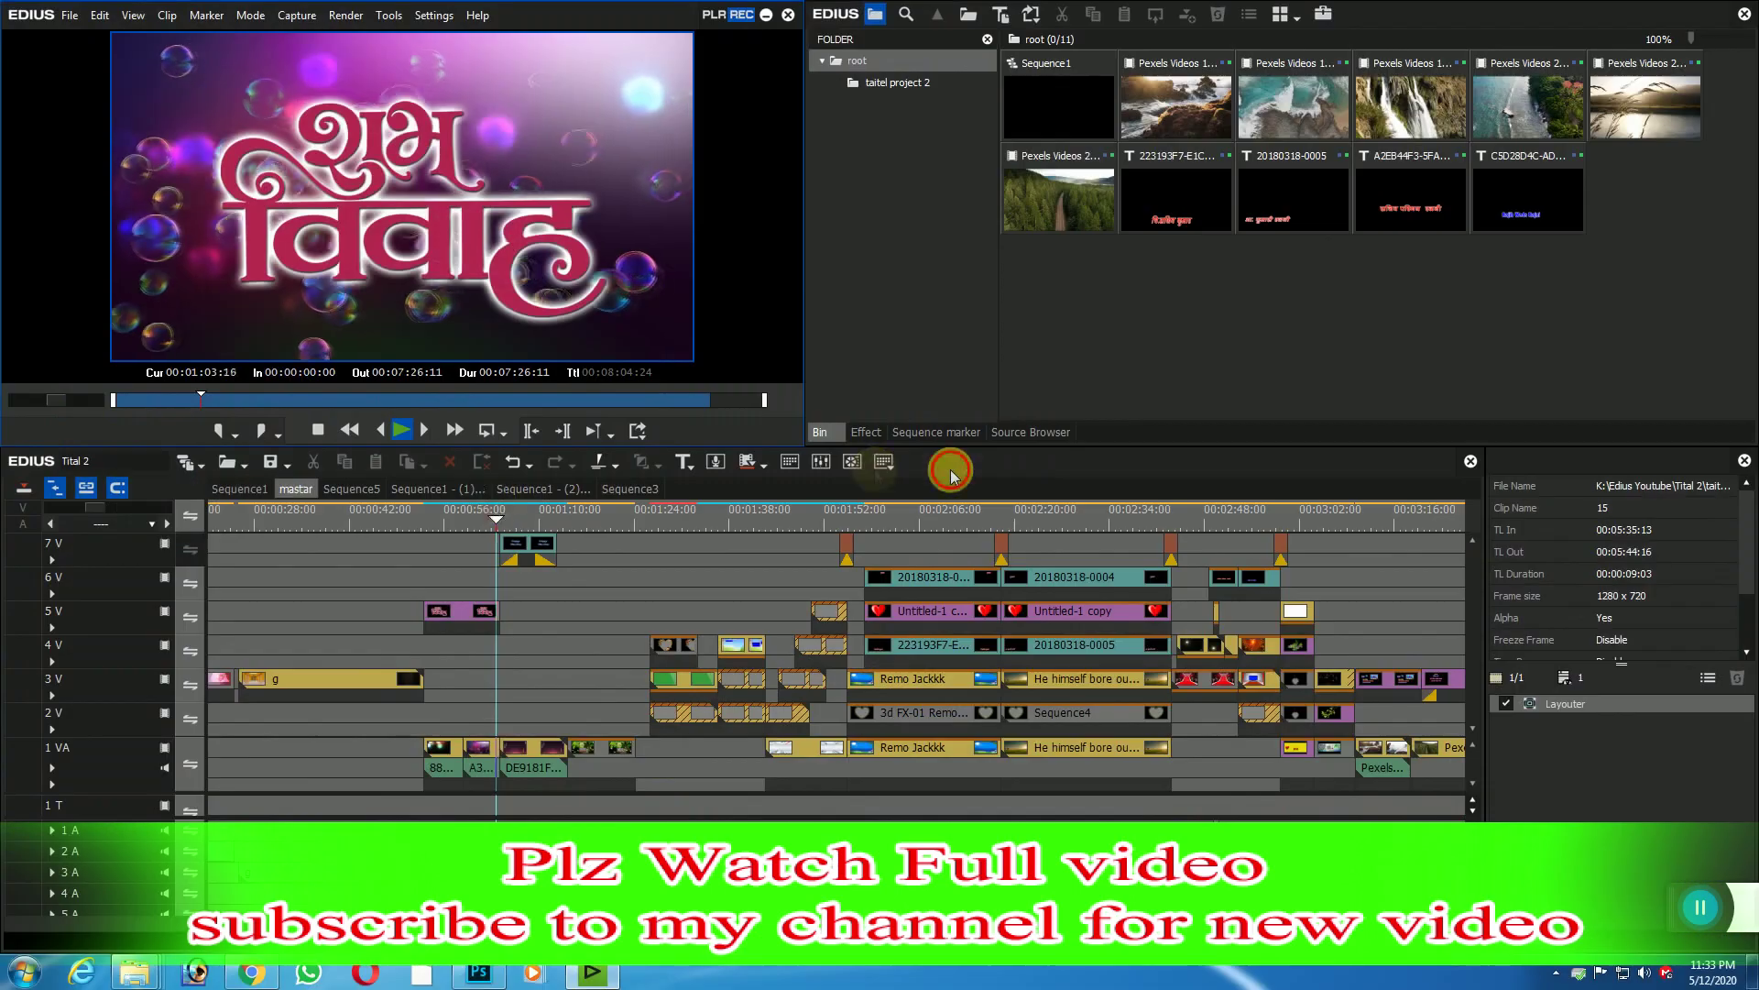
drag(503, 514, 595, 531)
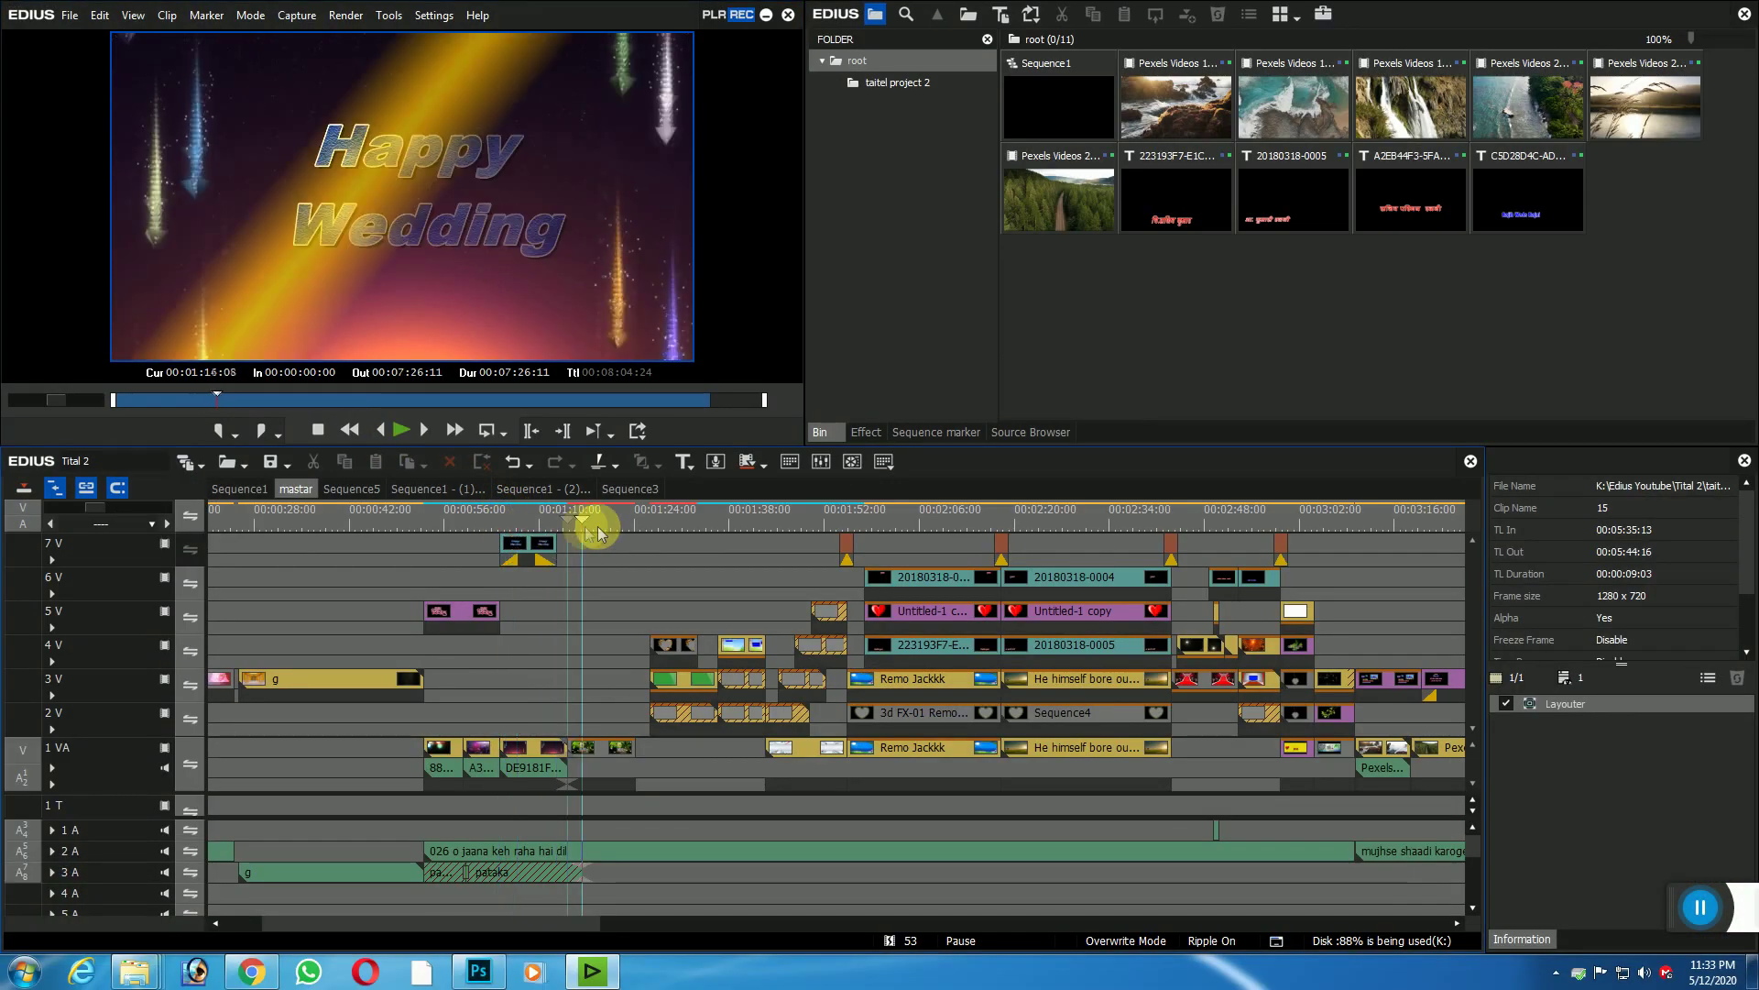
click(383, 430)
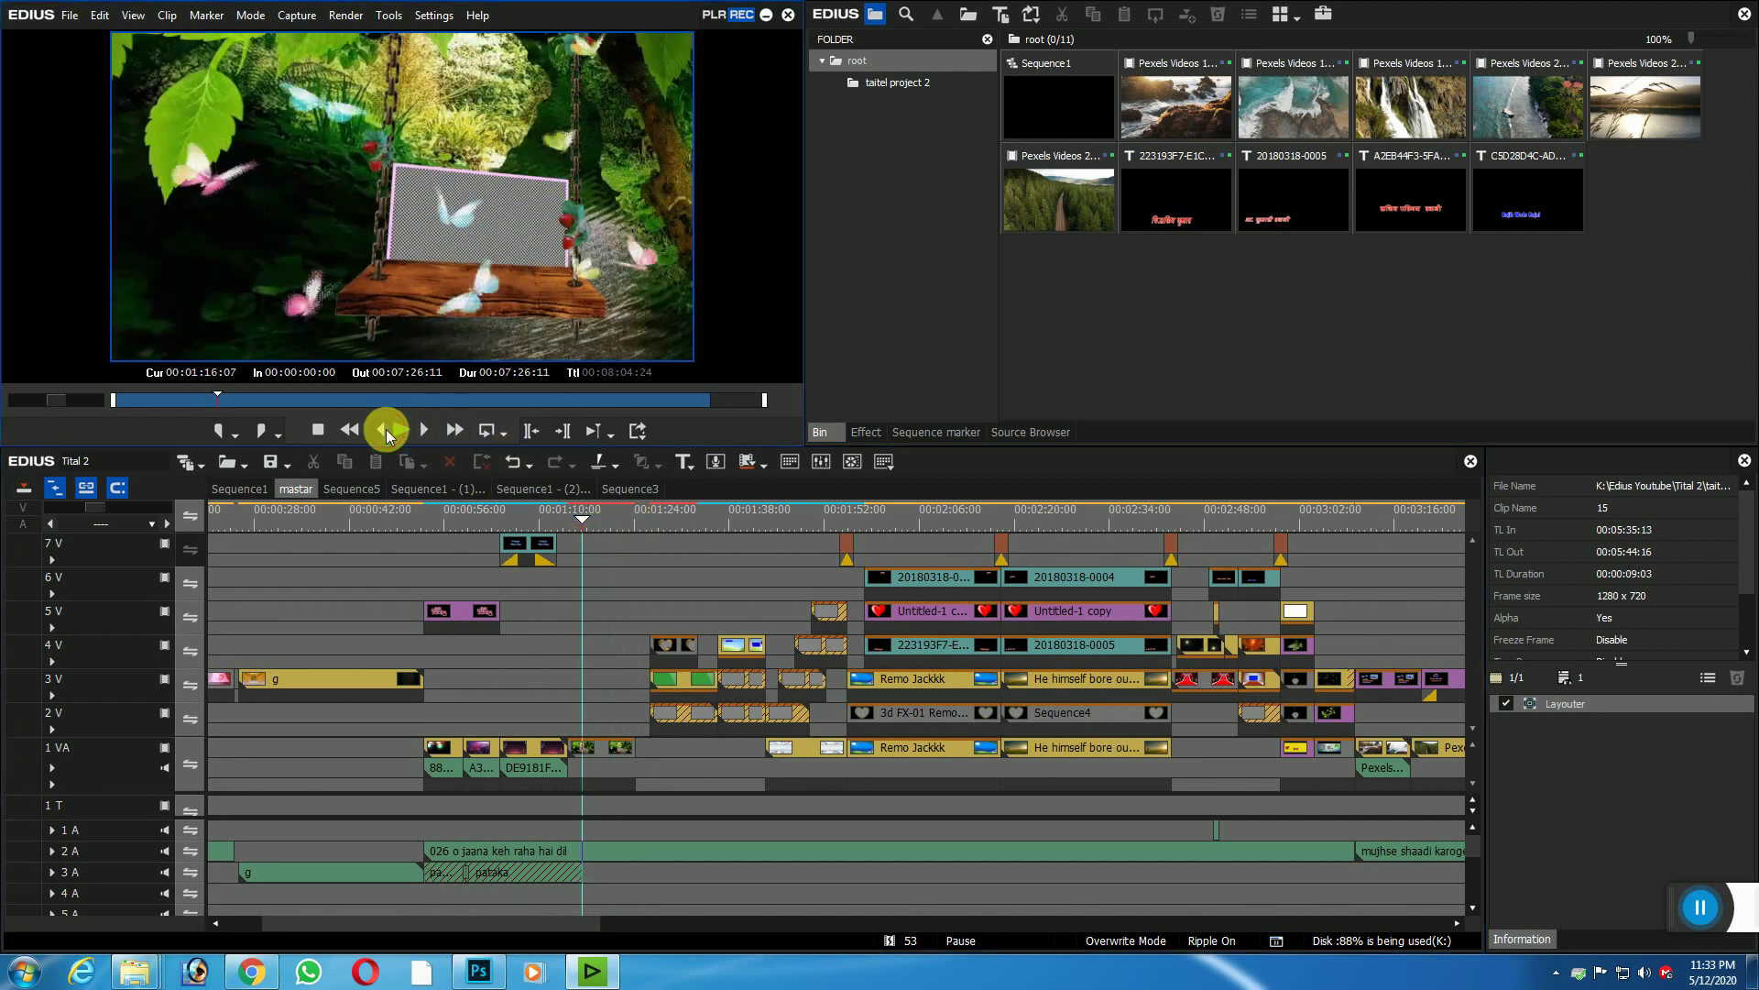
click(404, 430)
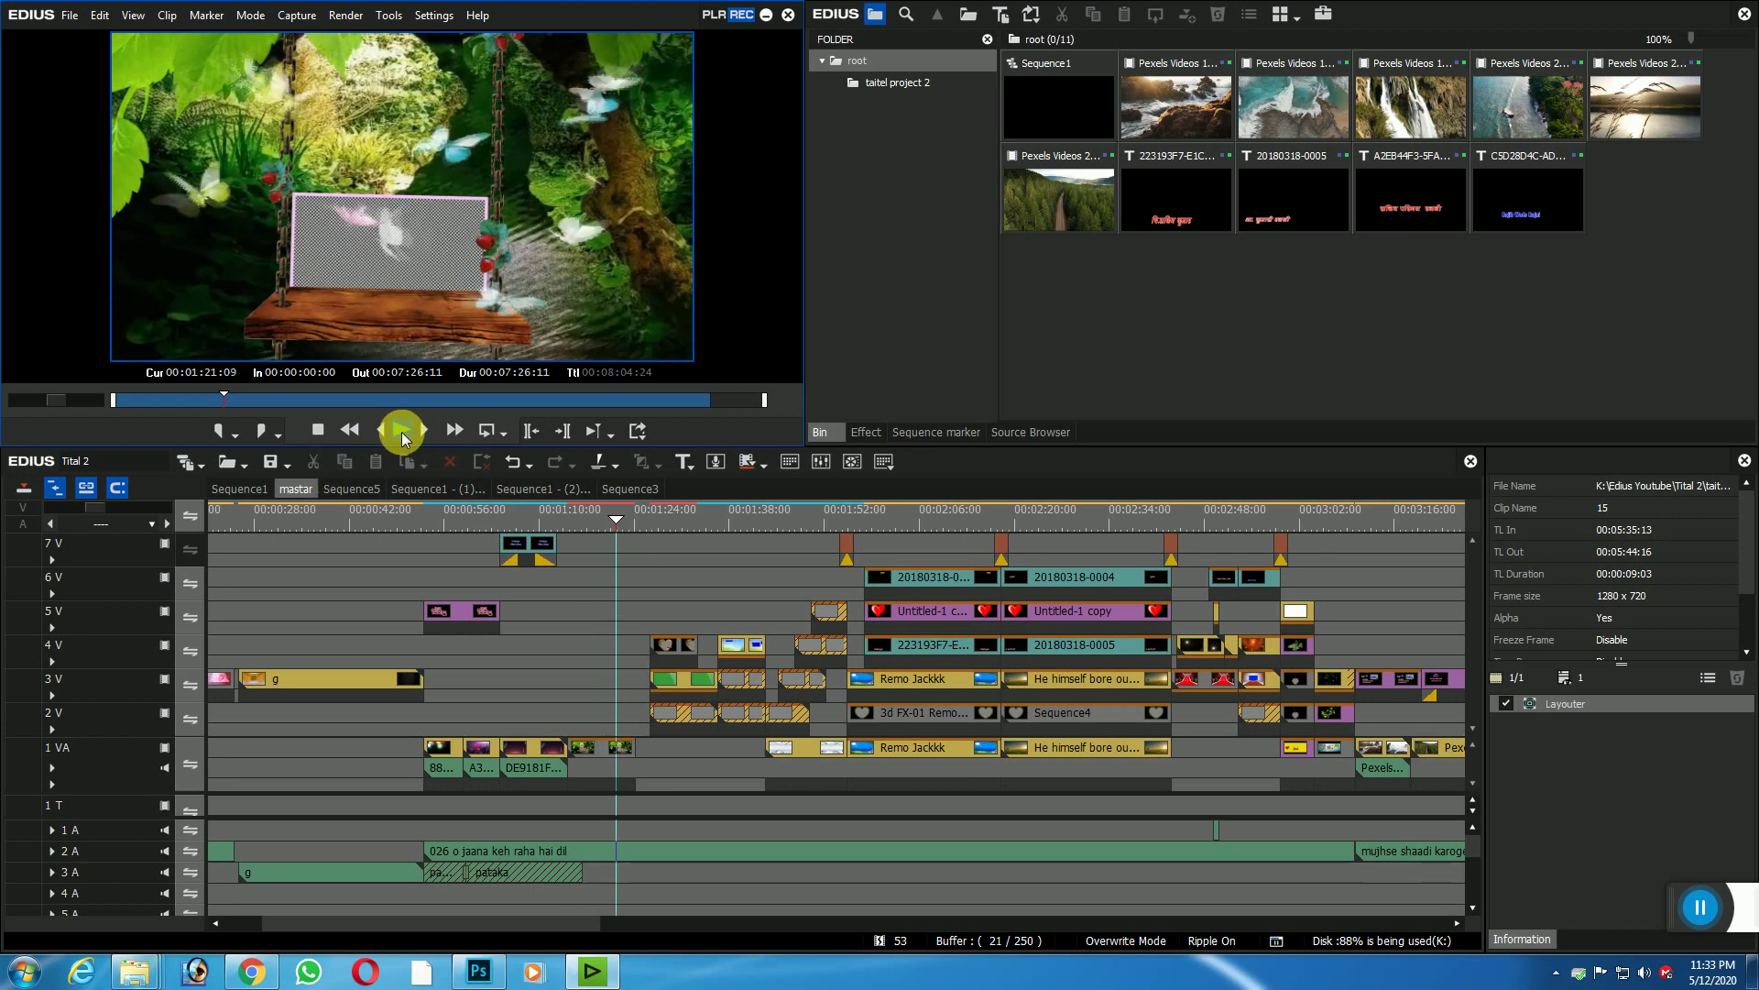
click(405, 428)
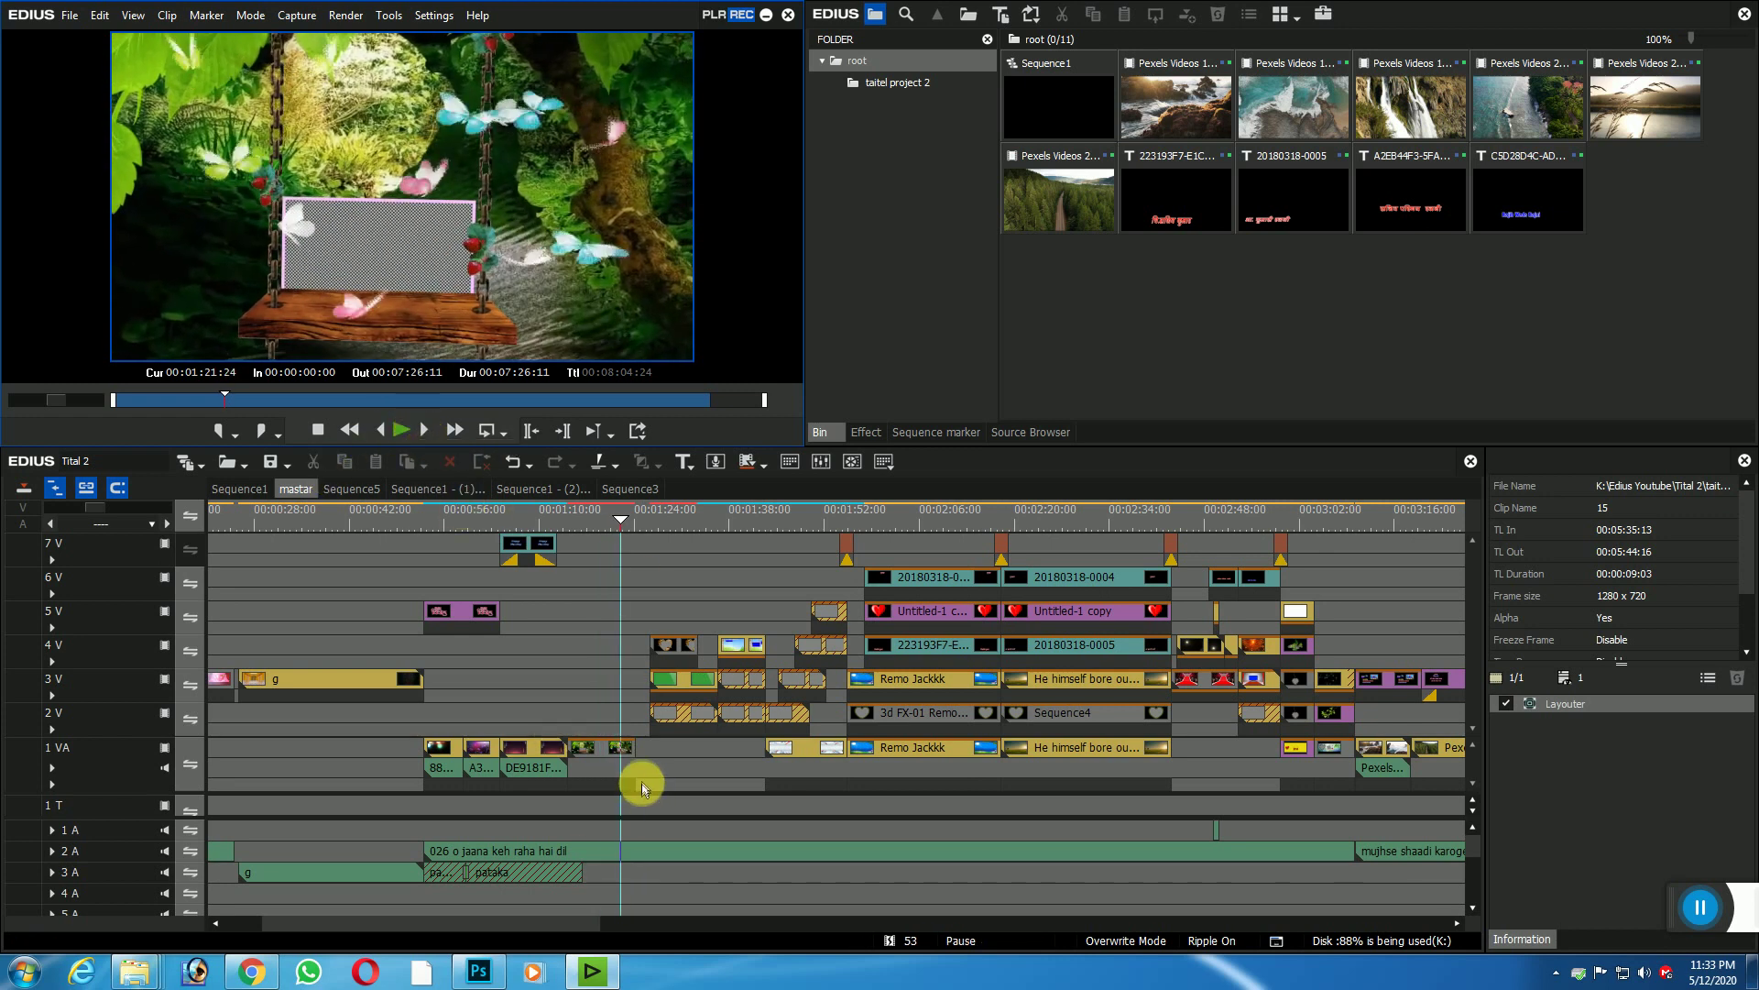
drag(625, 520, 680, 706)
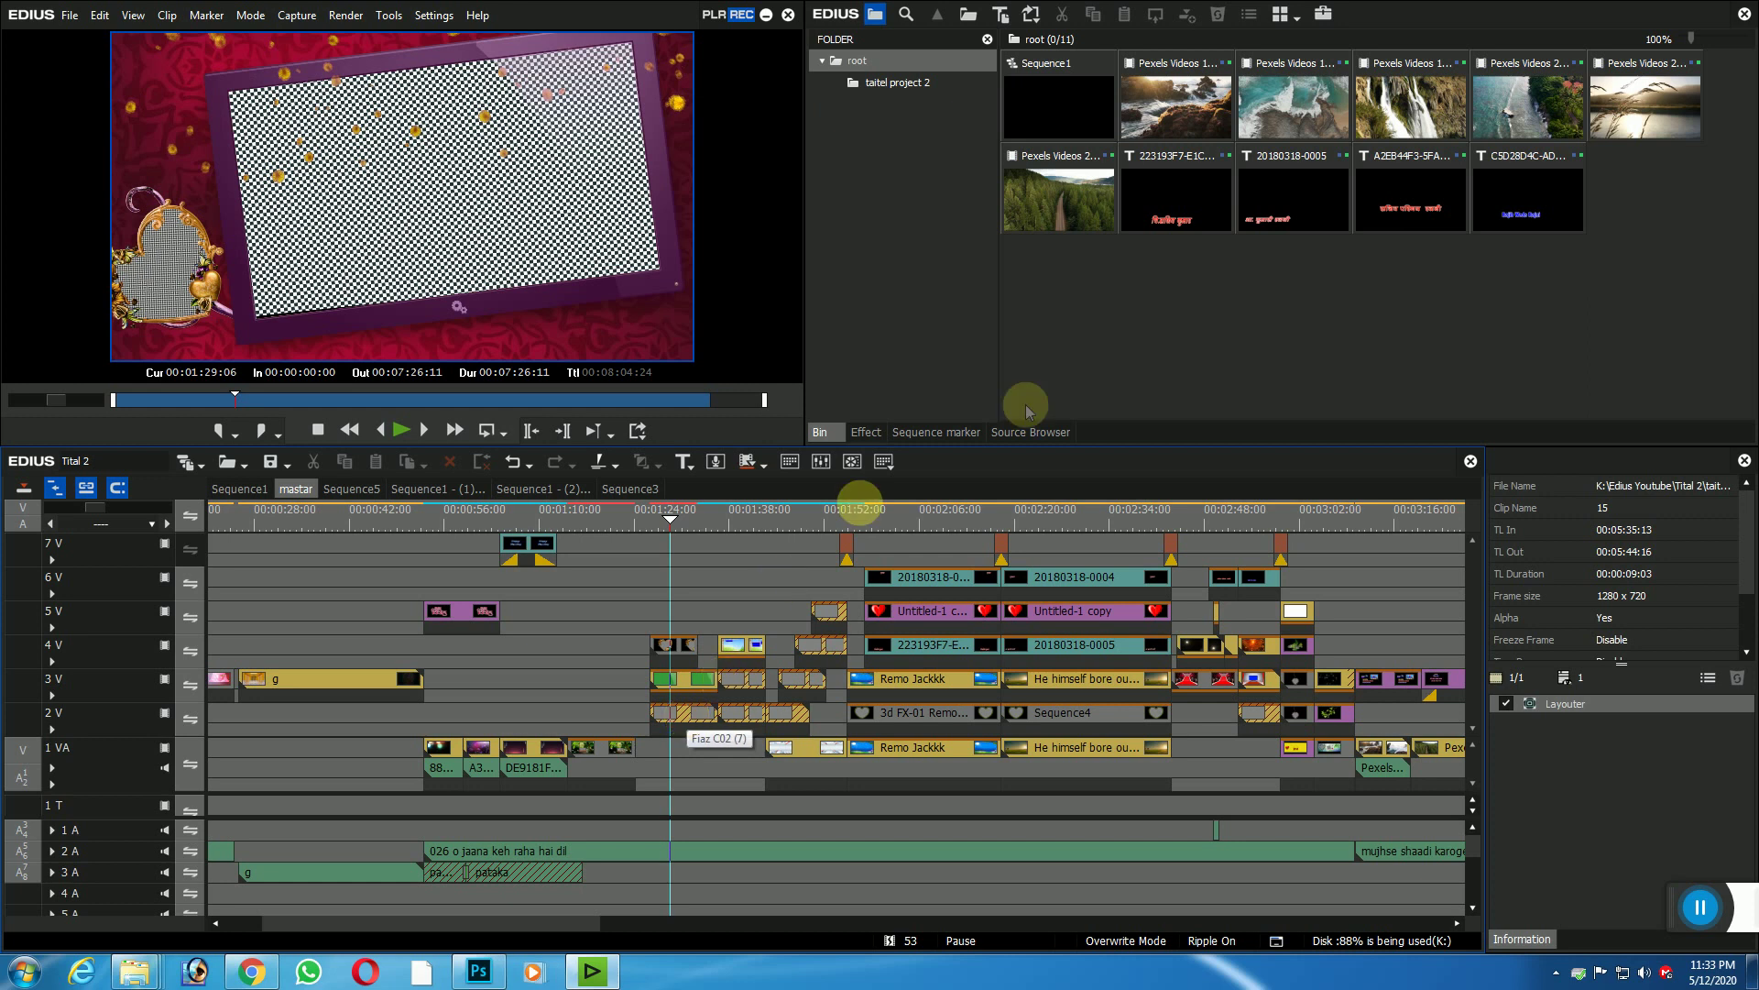
double_click(1154, 311)
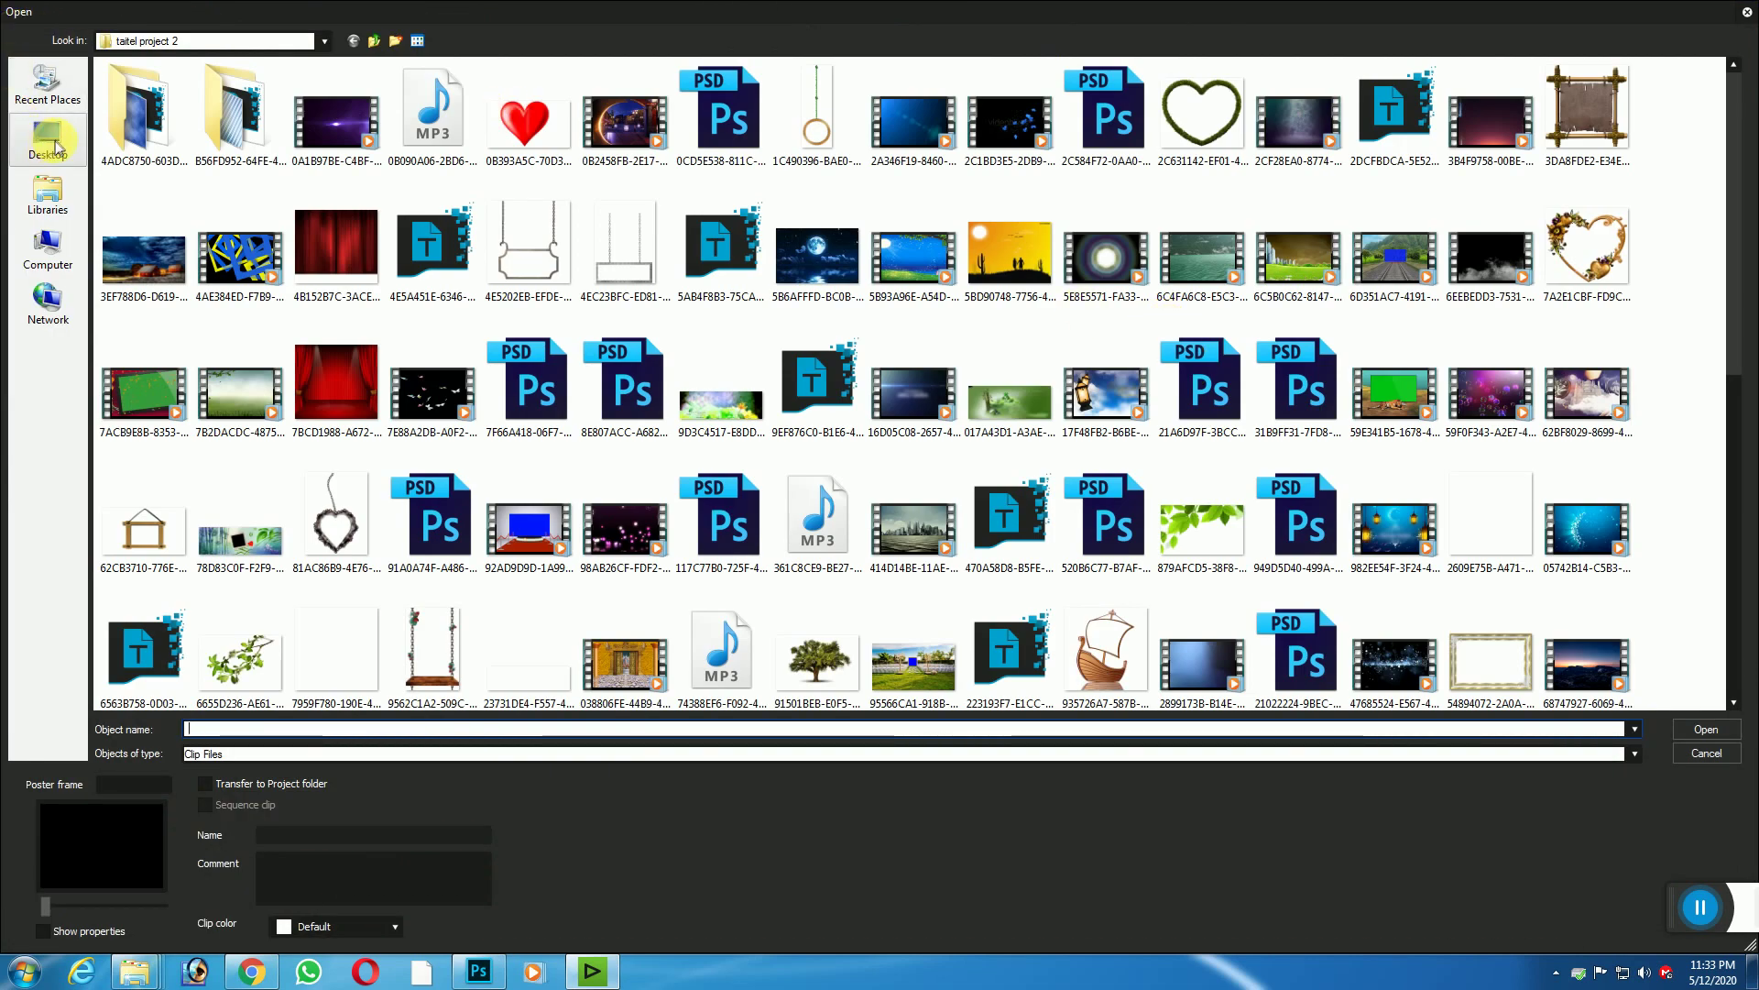
Step: Import all ten mp4 clips, bo 1 through go 5, from Desktop > fotej into the bin
click(51, 144)
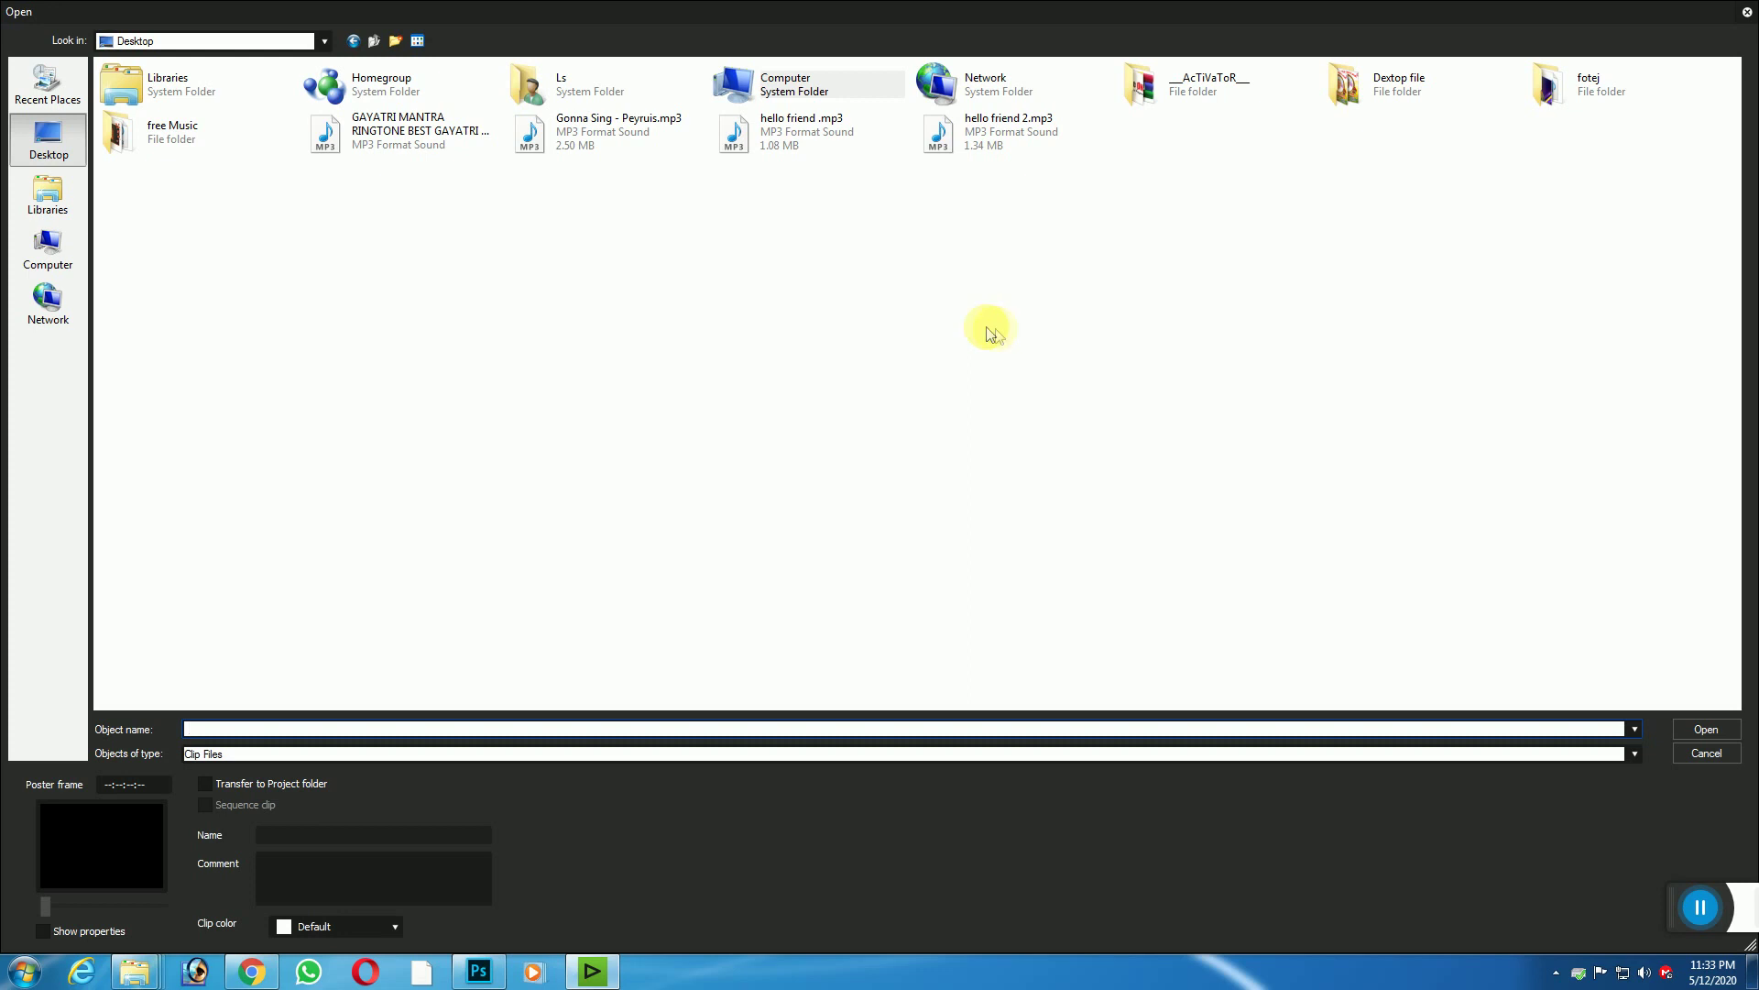
click(1590, 104)
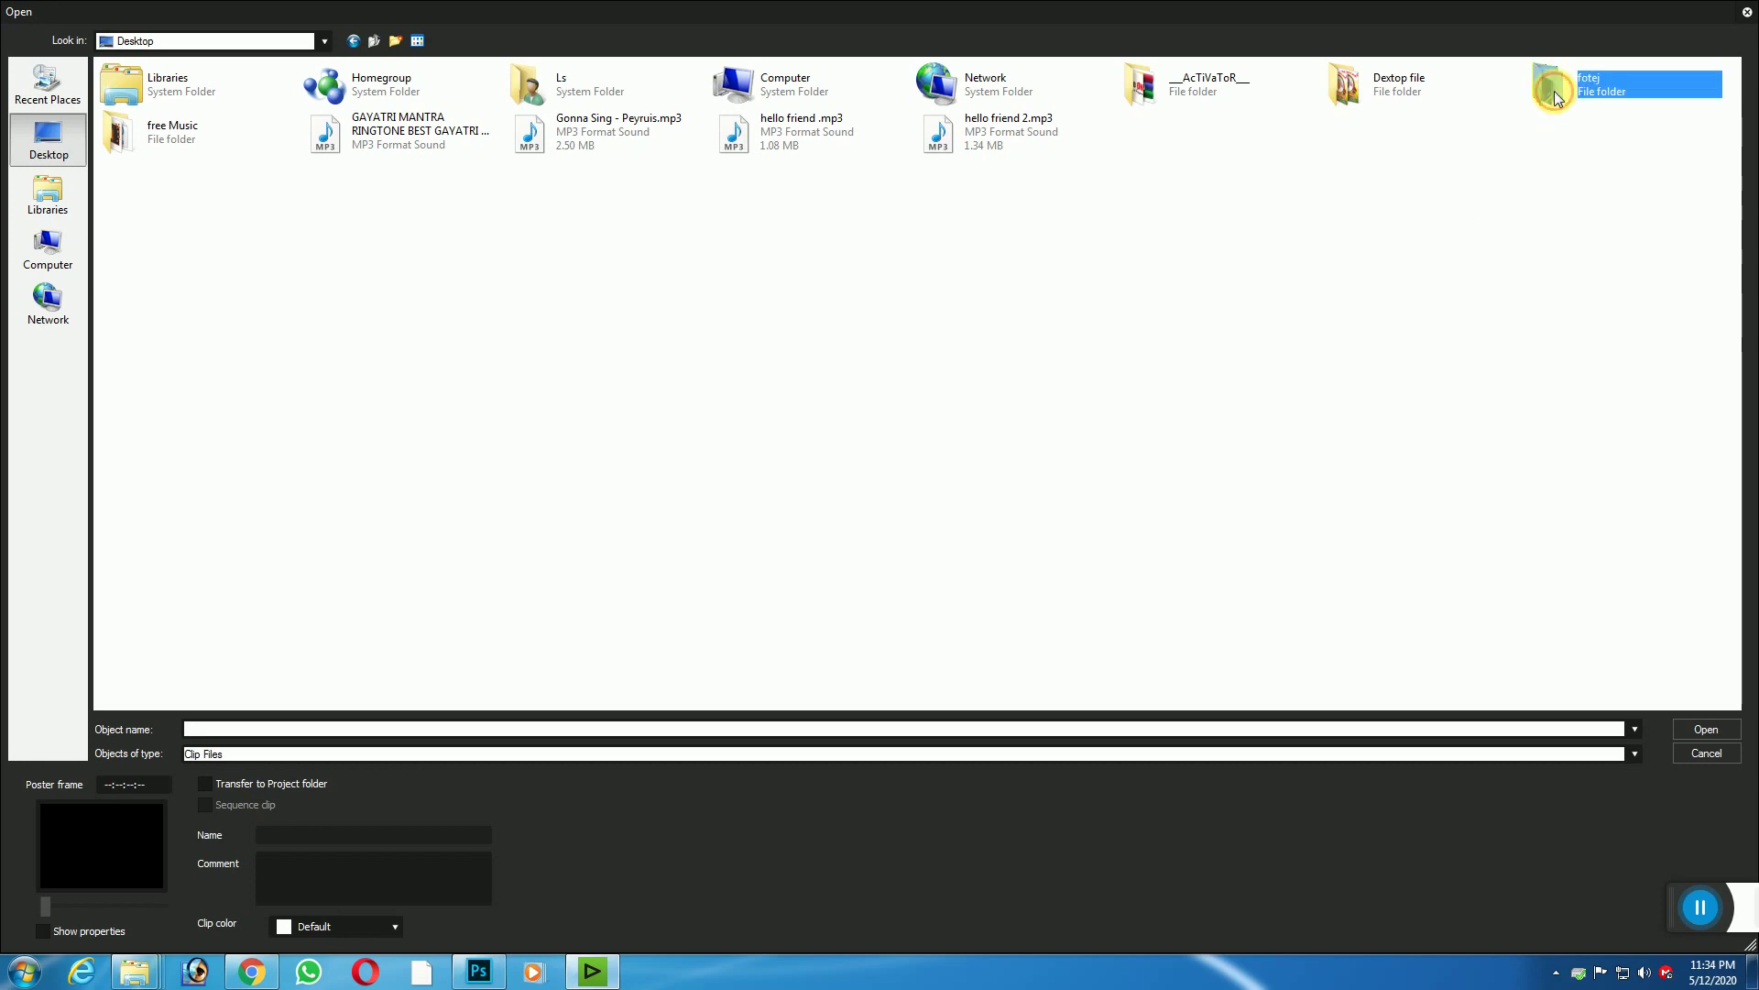
double_click(1555, 97)
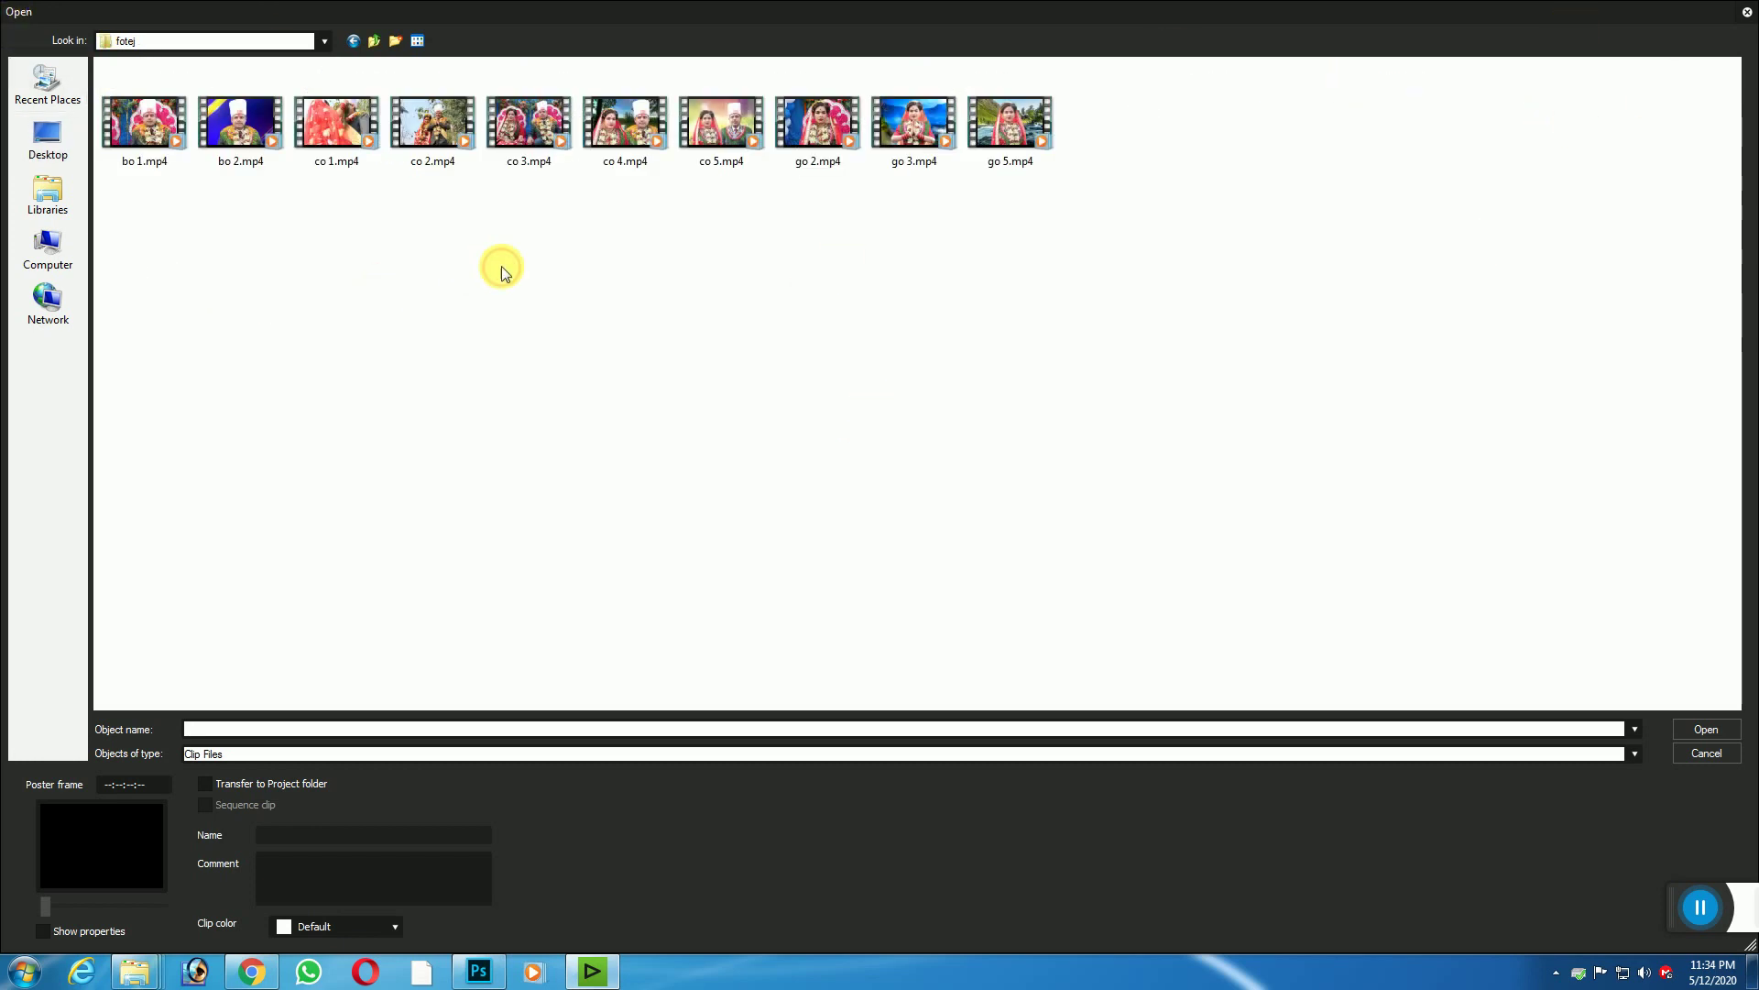
drag(1191, 203, 106, 75)
key(Return)
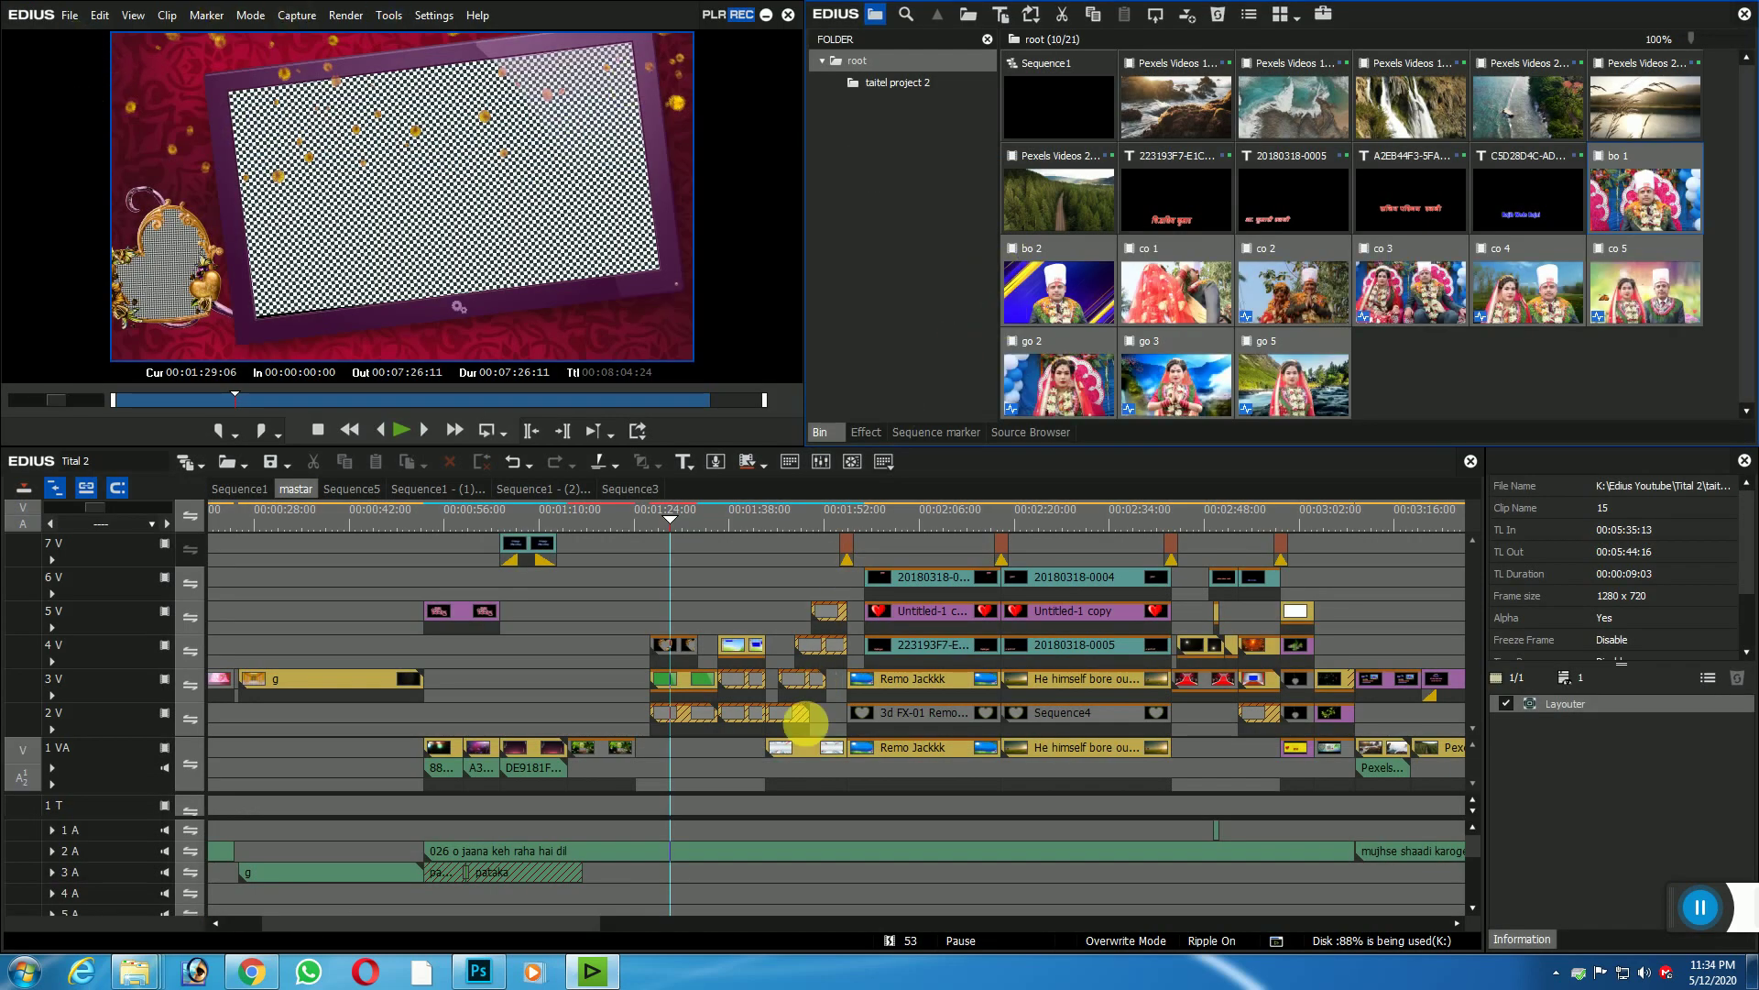
Step: Play the groom heart scene from around 00:01:28 in the master sequence
click(665, 519)
drag(665, 520, 899, 515)
click(400, 430)
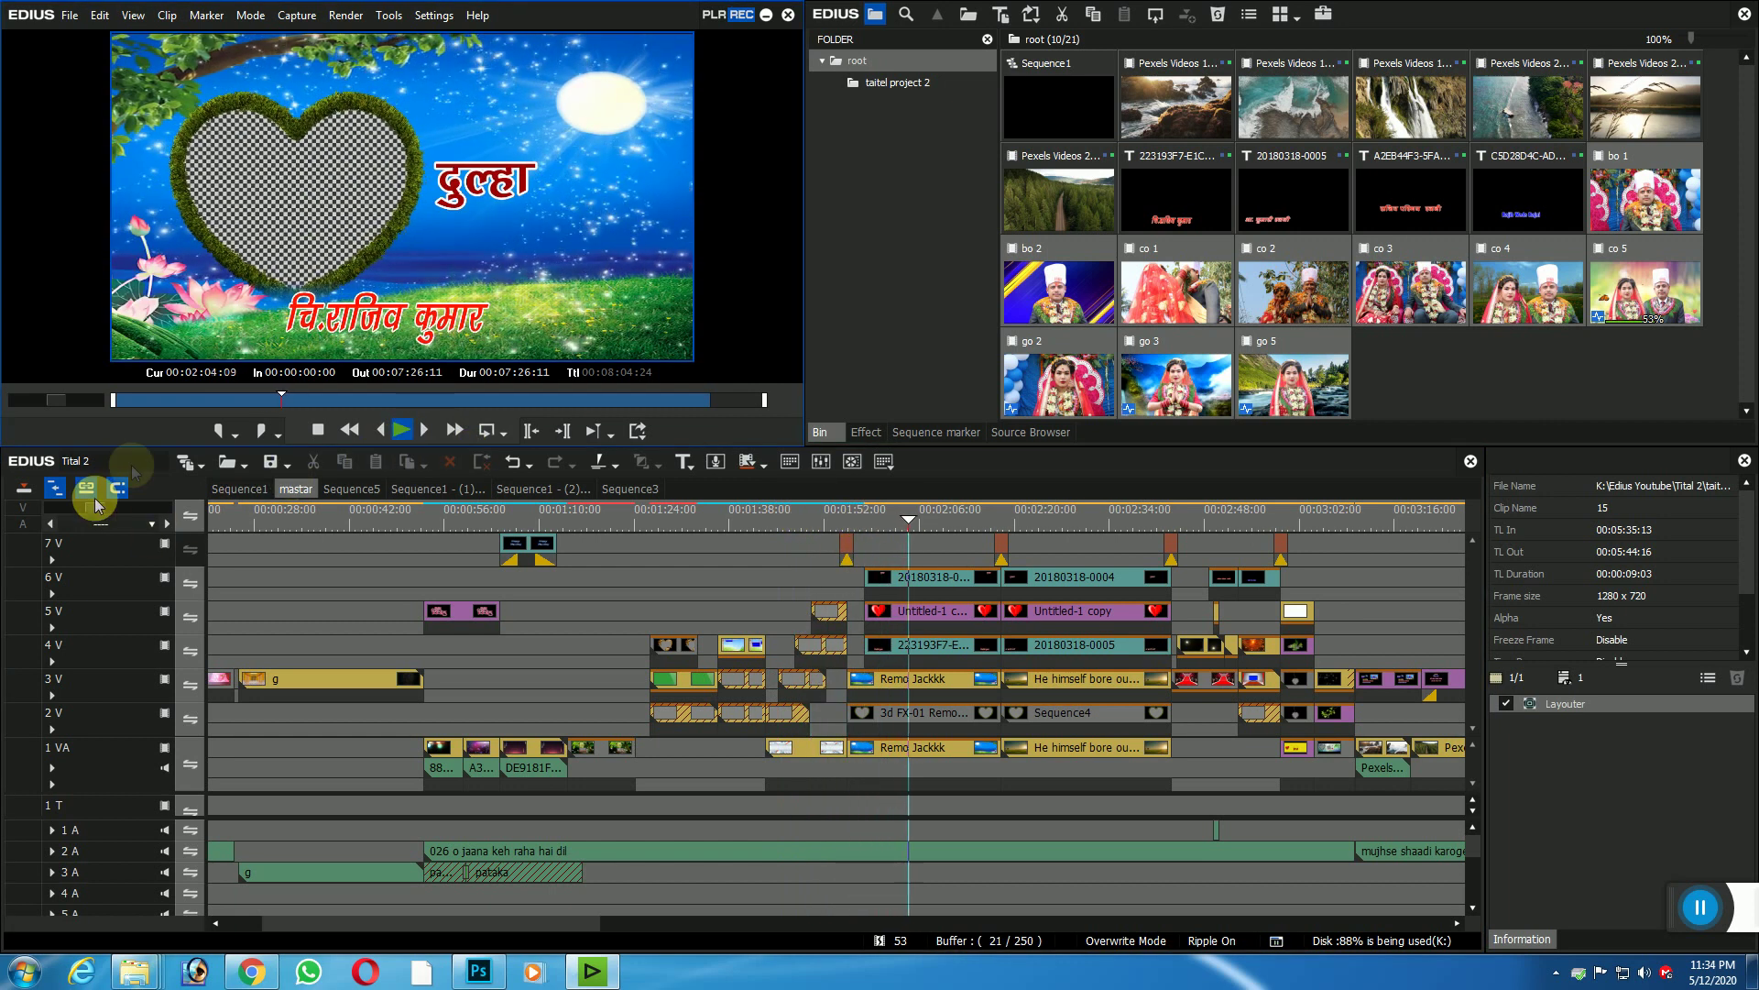
click(403, 429)
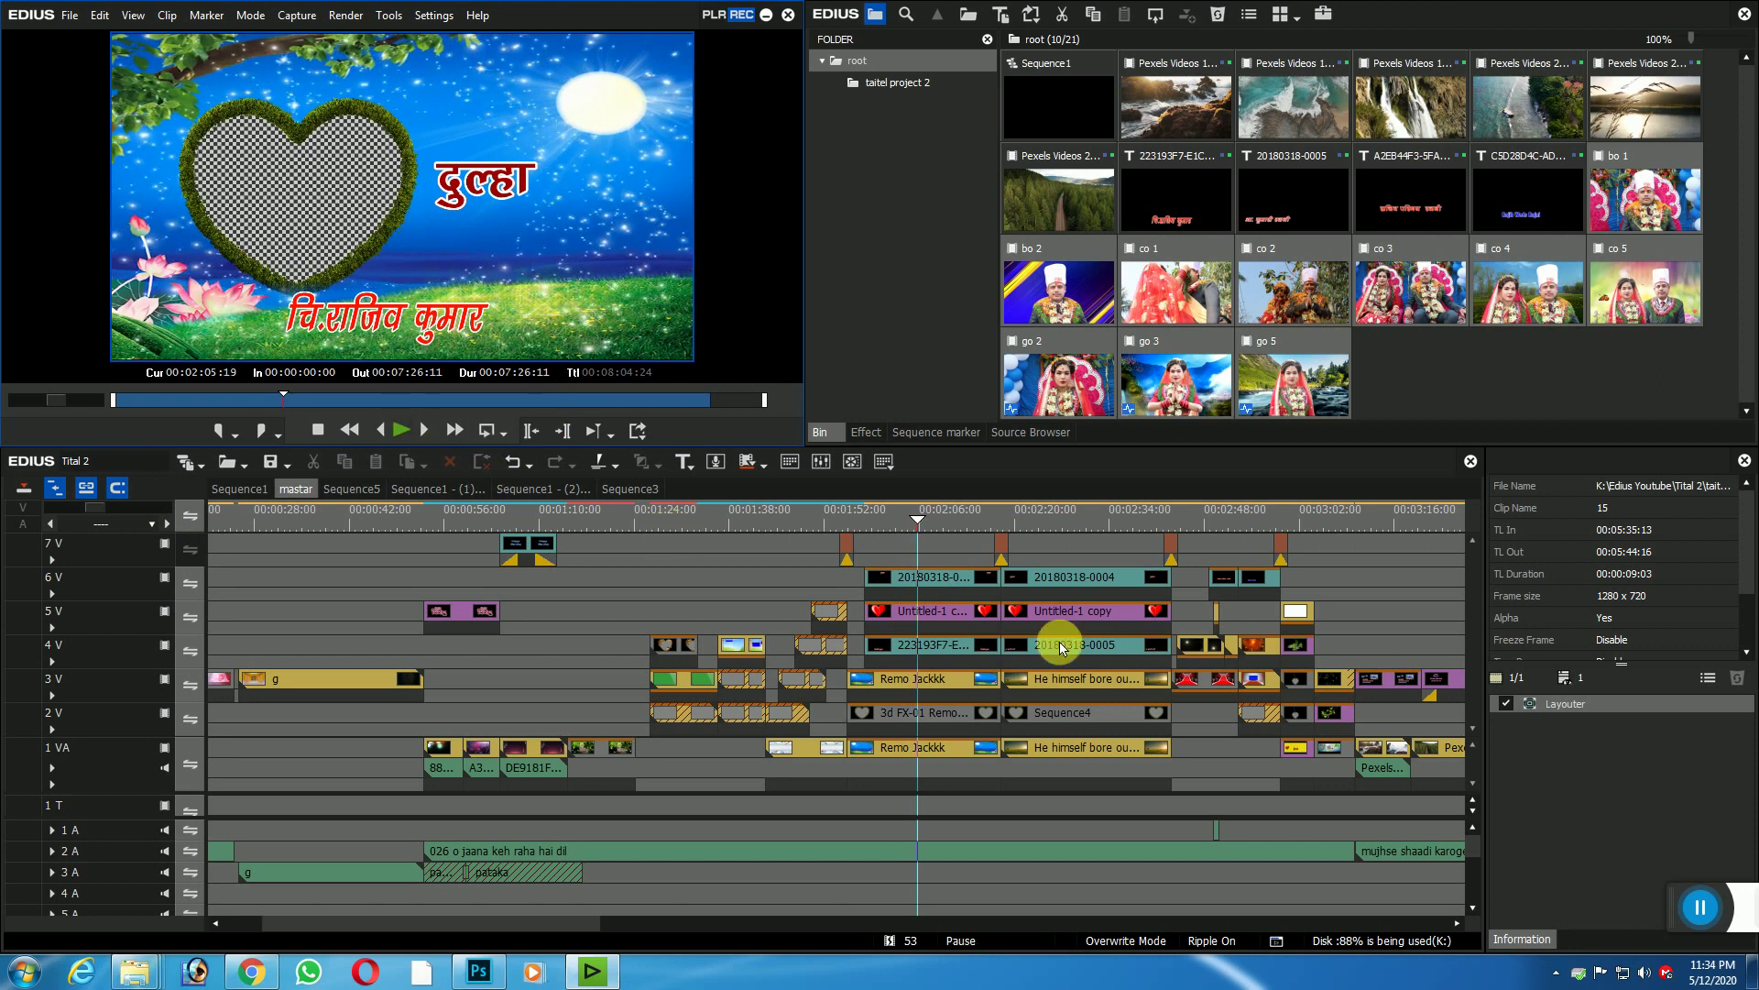
Step: Open the nested 3d FX-01 heart-frame clip, then its Boy & Girl sequence on track 3
click(918, 522)
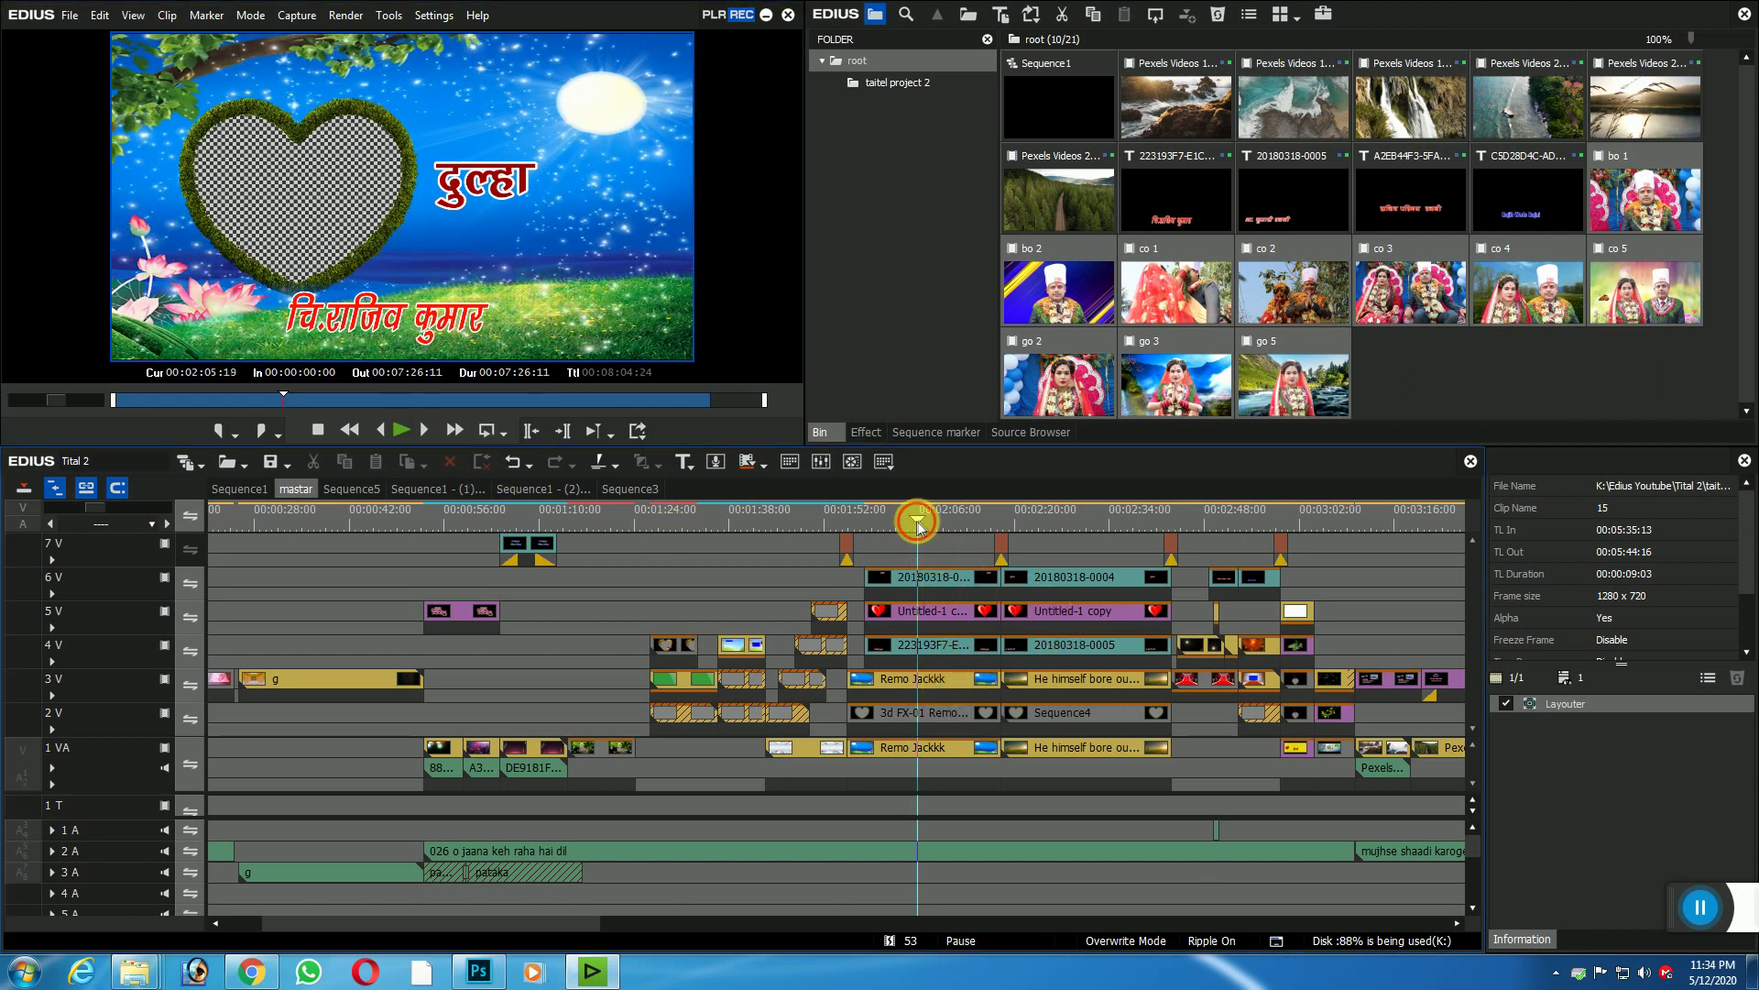
double_click(919, 717)
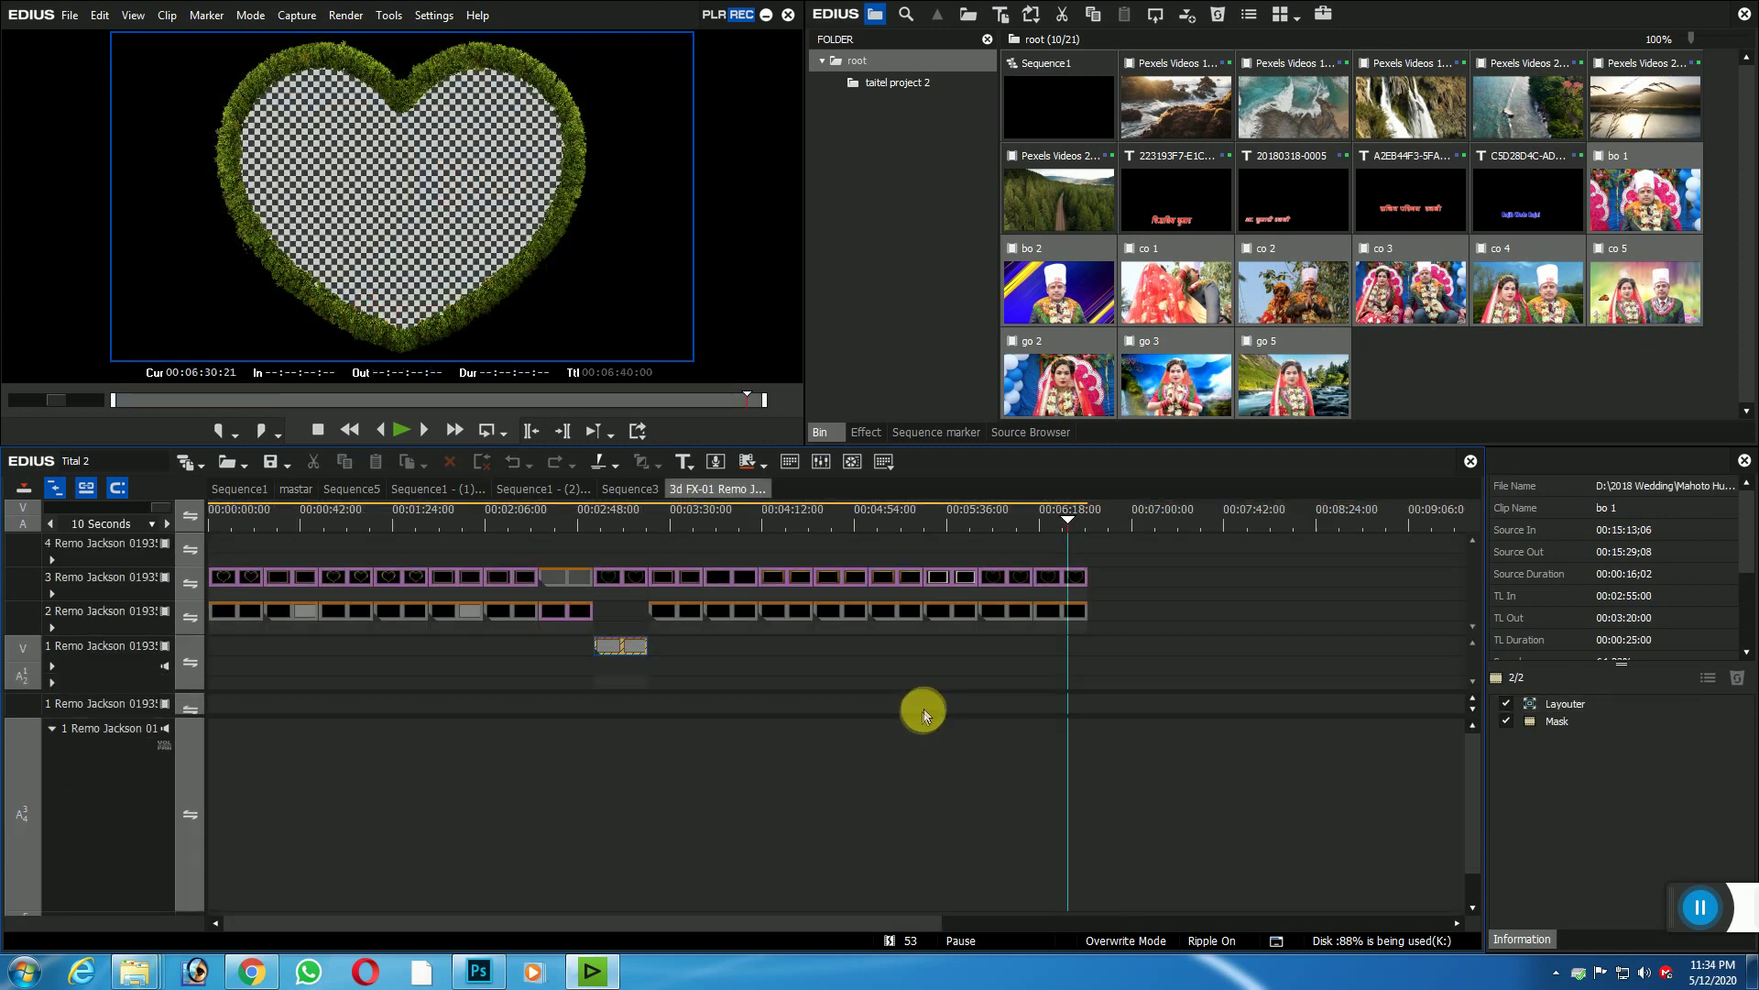
click(1068, 585)
double_click(1068, 608)
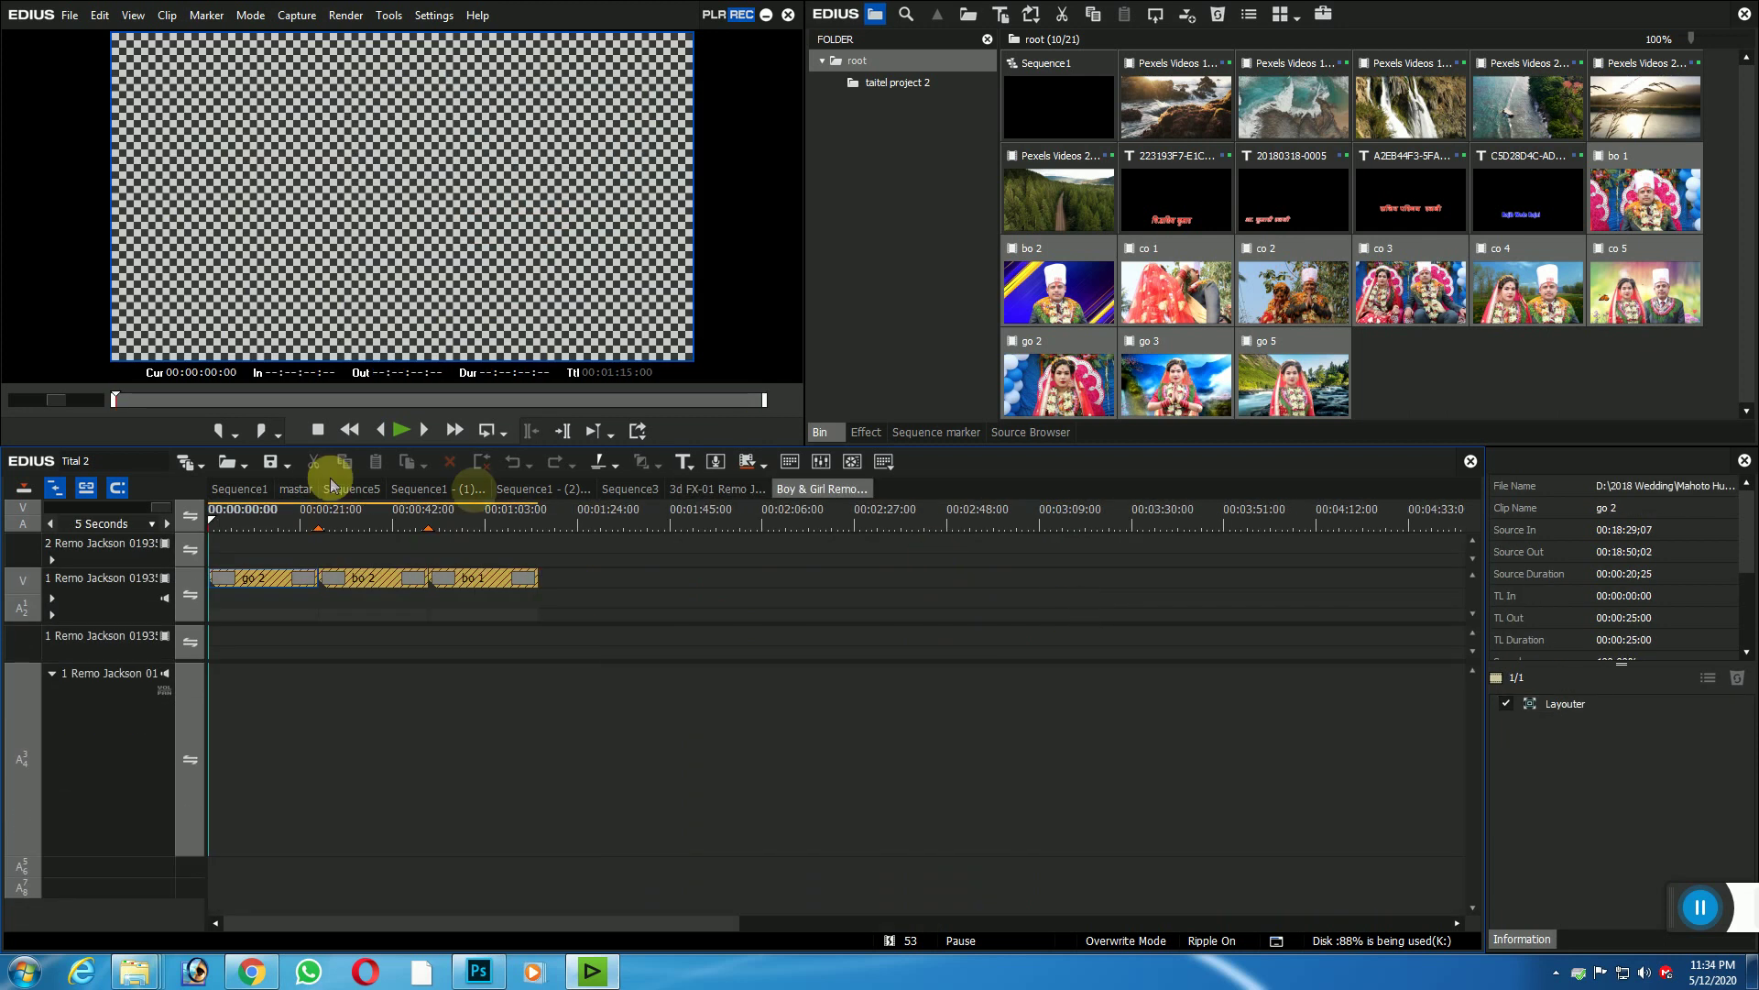
Step: Replace the offline go 2 placeholder on track 1 with the go 2 bride clip from the bin
click(264, 580)
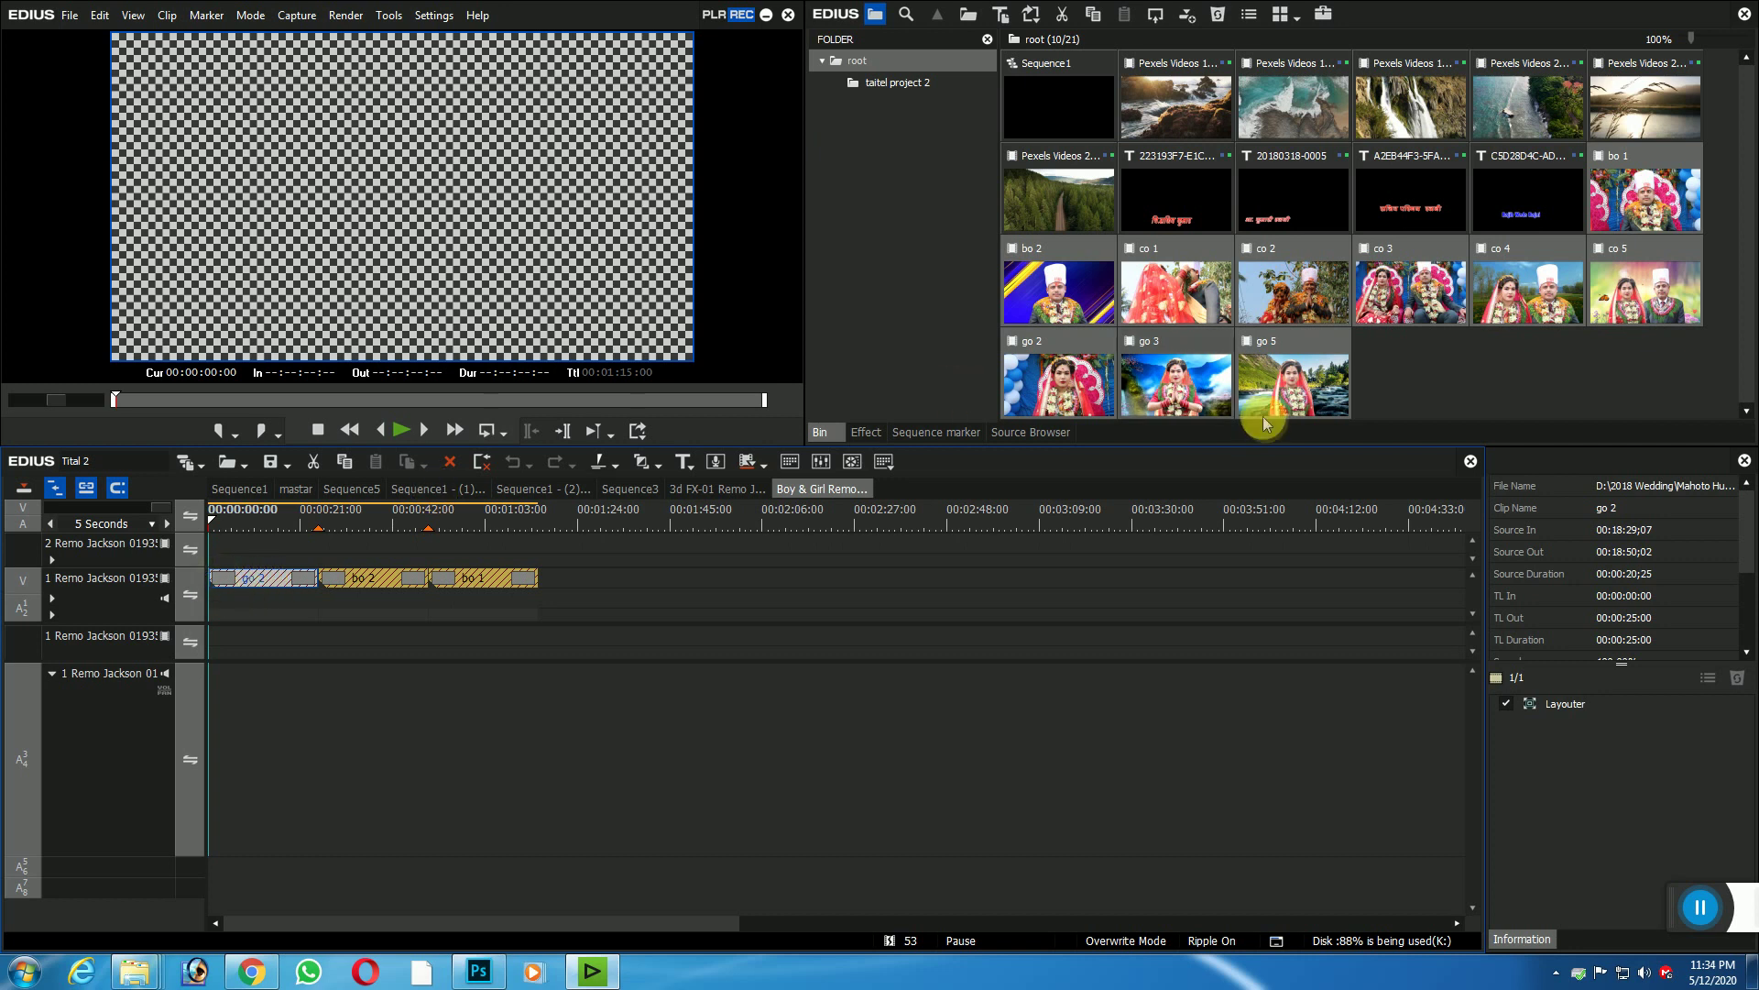
click(1070, 392)
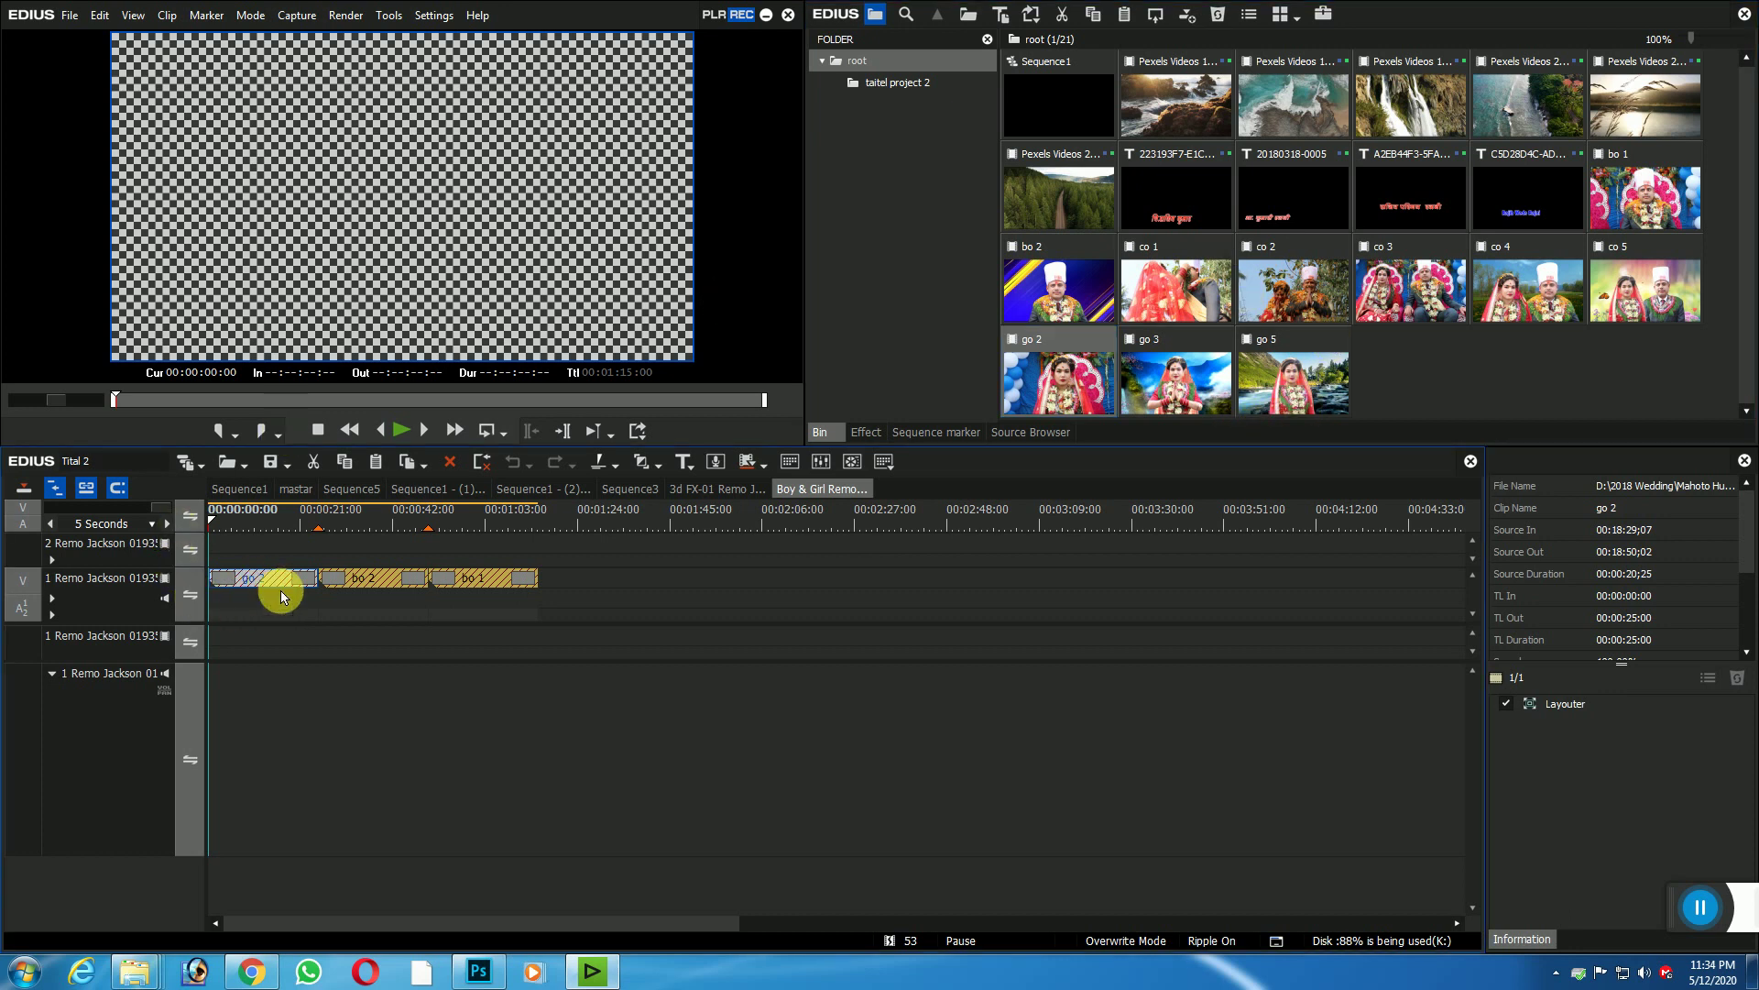
drag(282, 593, 285, 597)
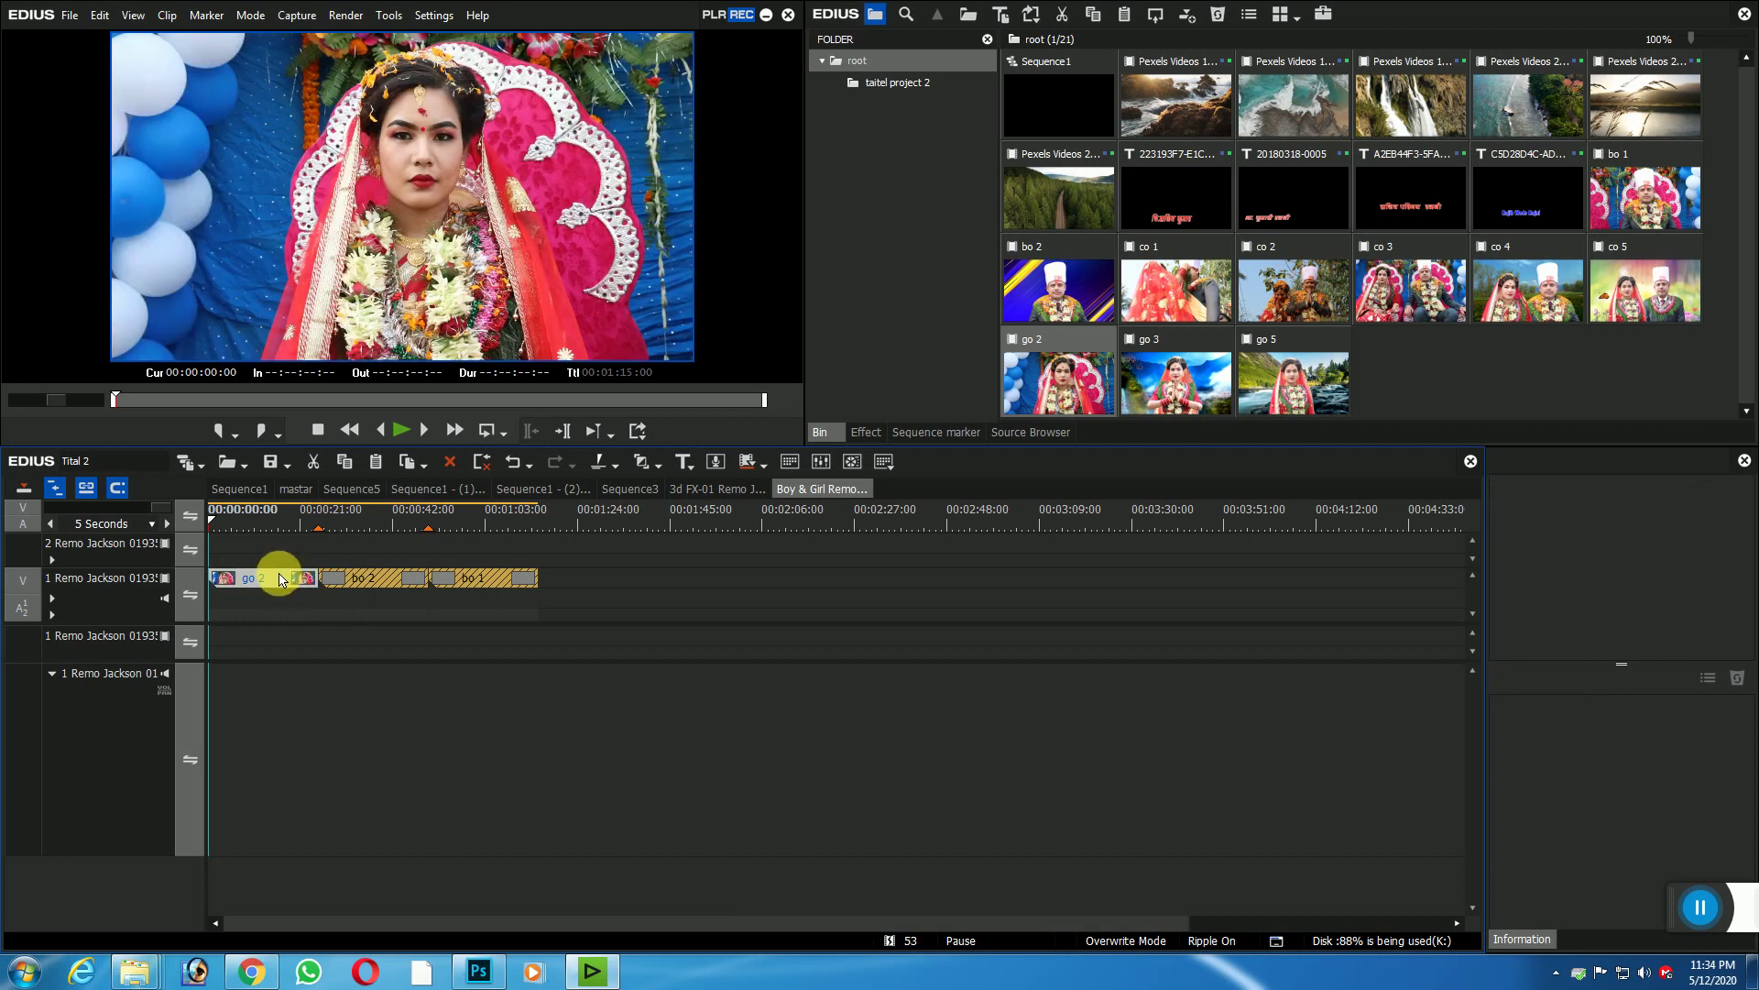
Step: Replace the bo 2 placeholder clip with bo 1 from the bin
click(368, 525)
click(380, 584)
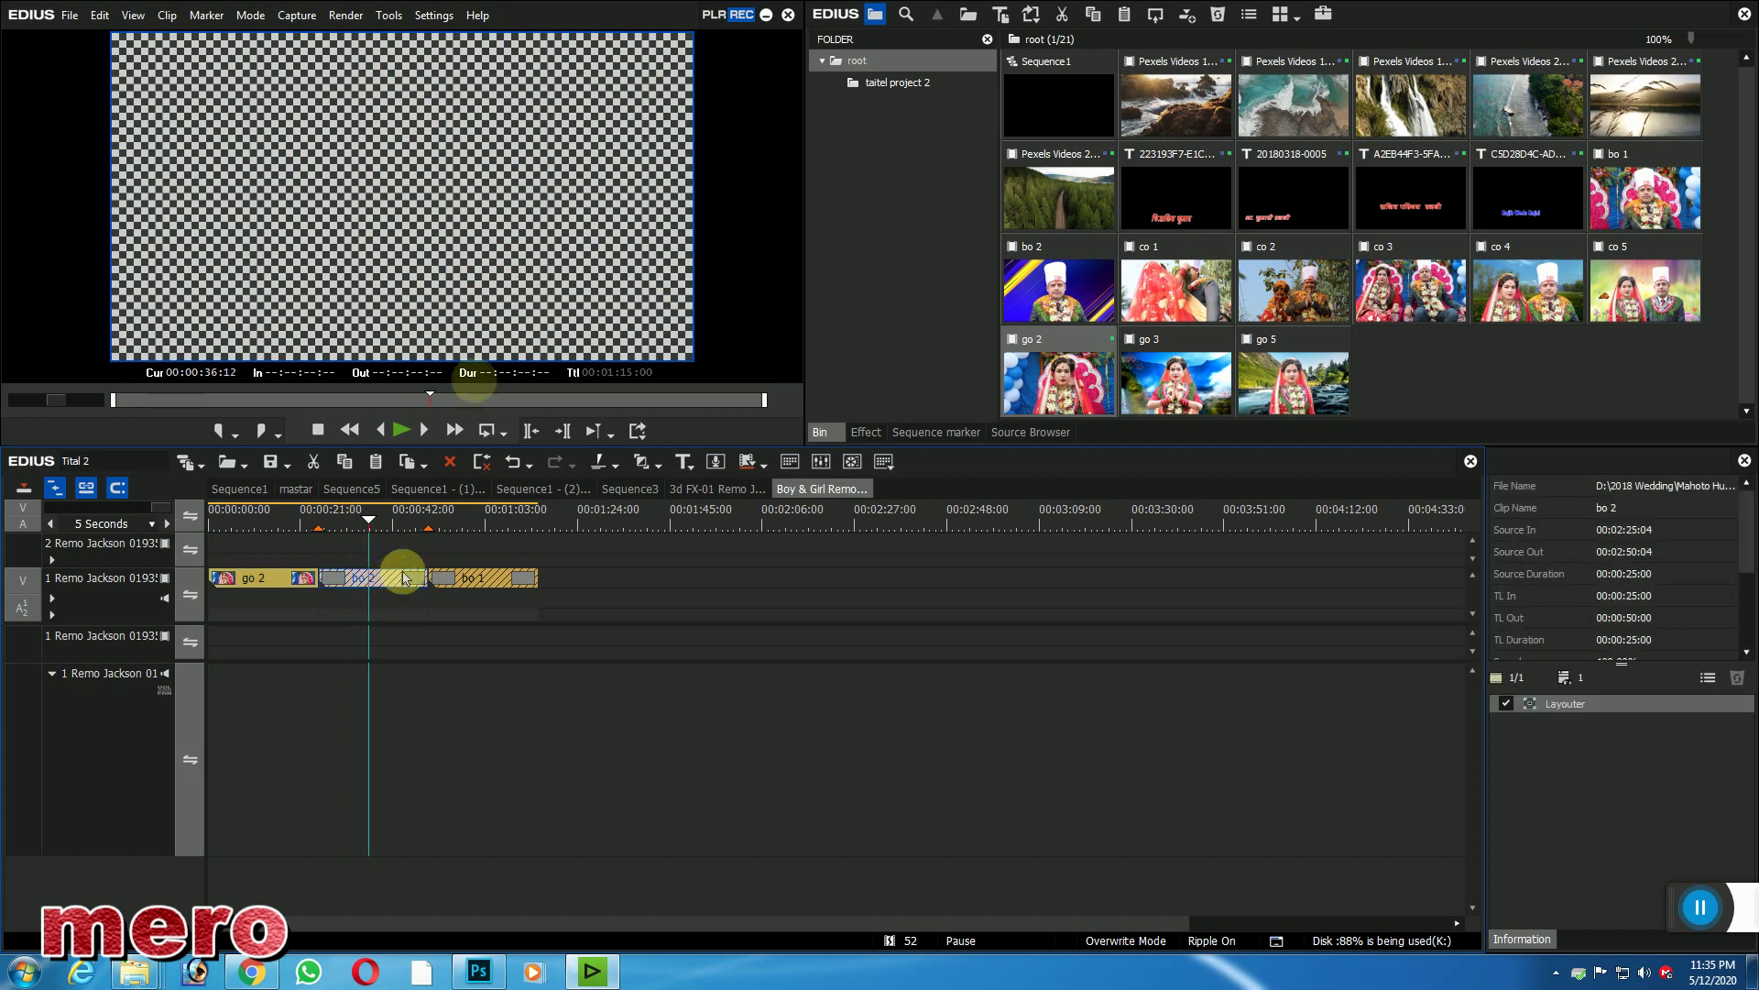
click(1643, 195)
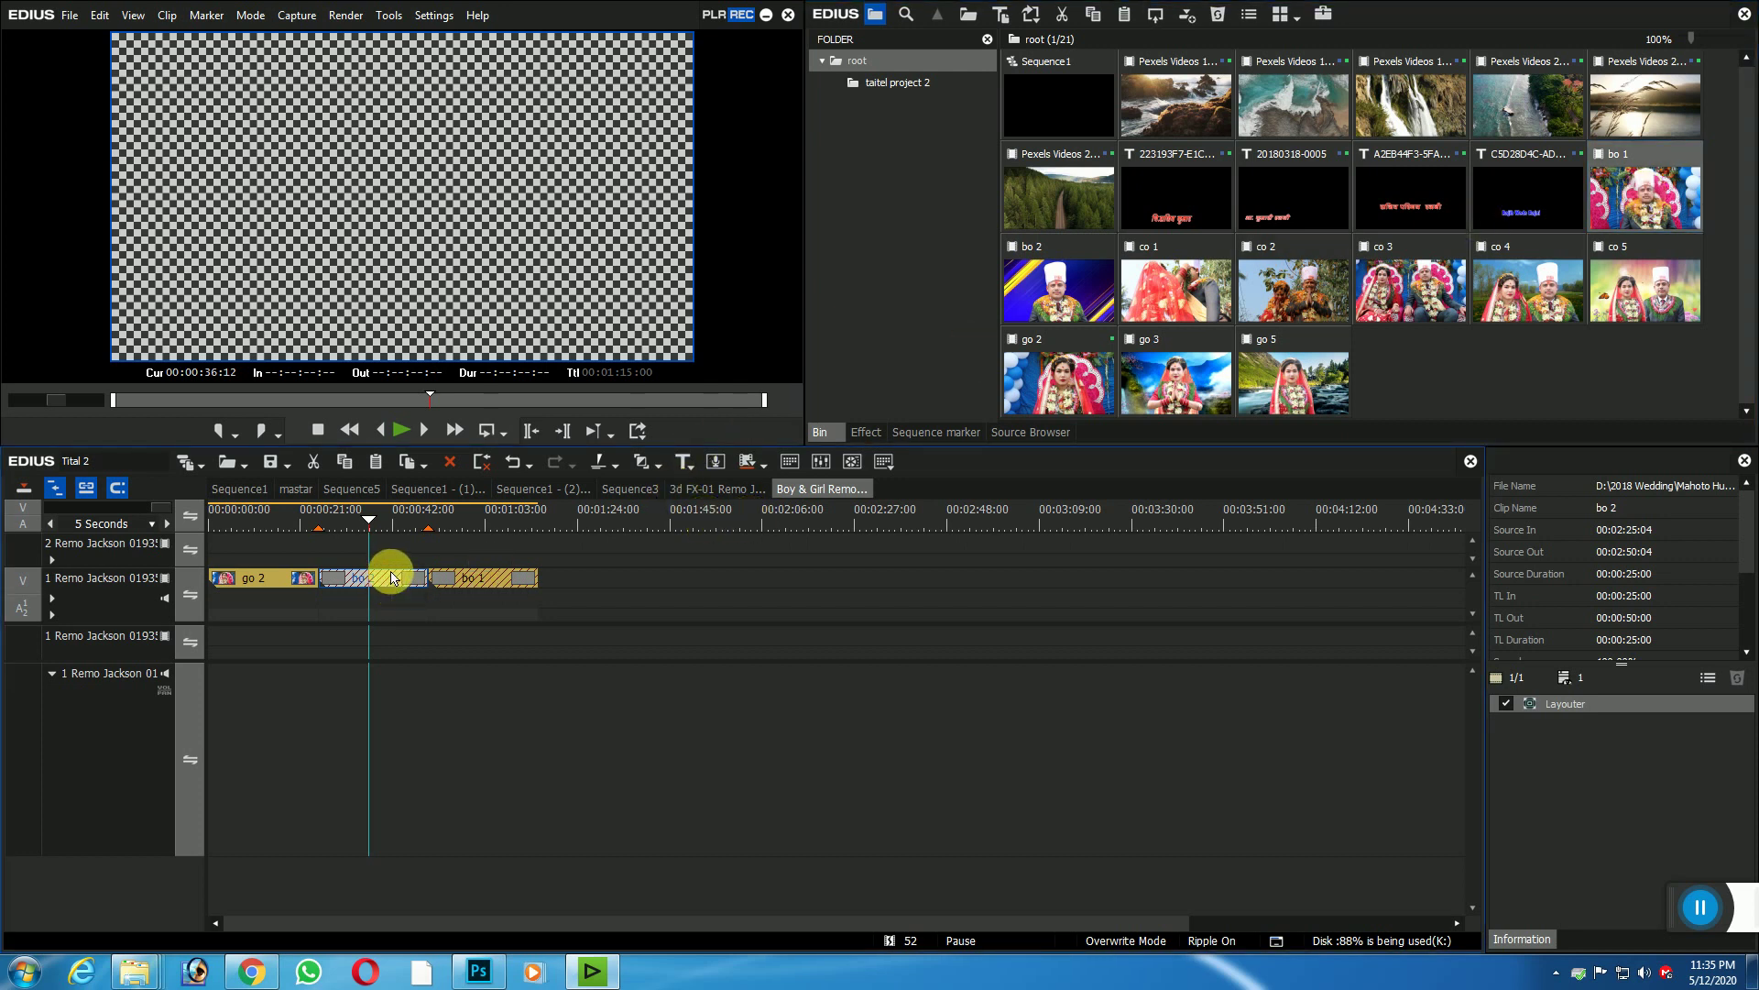
key(ctrl+r)
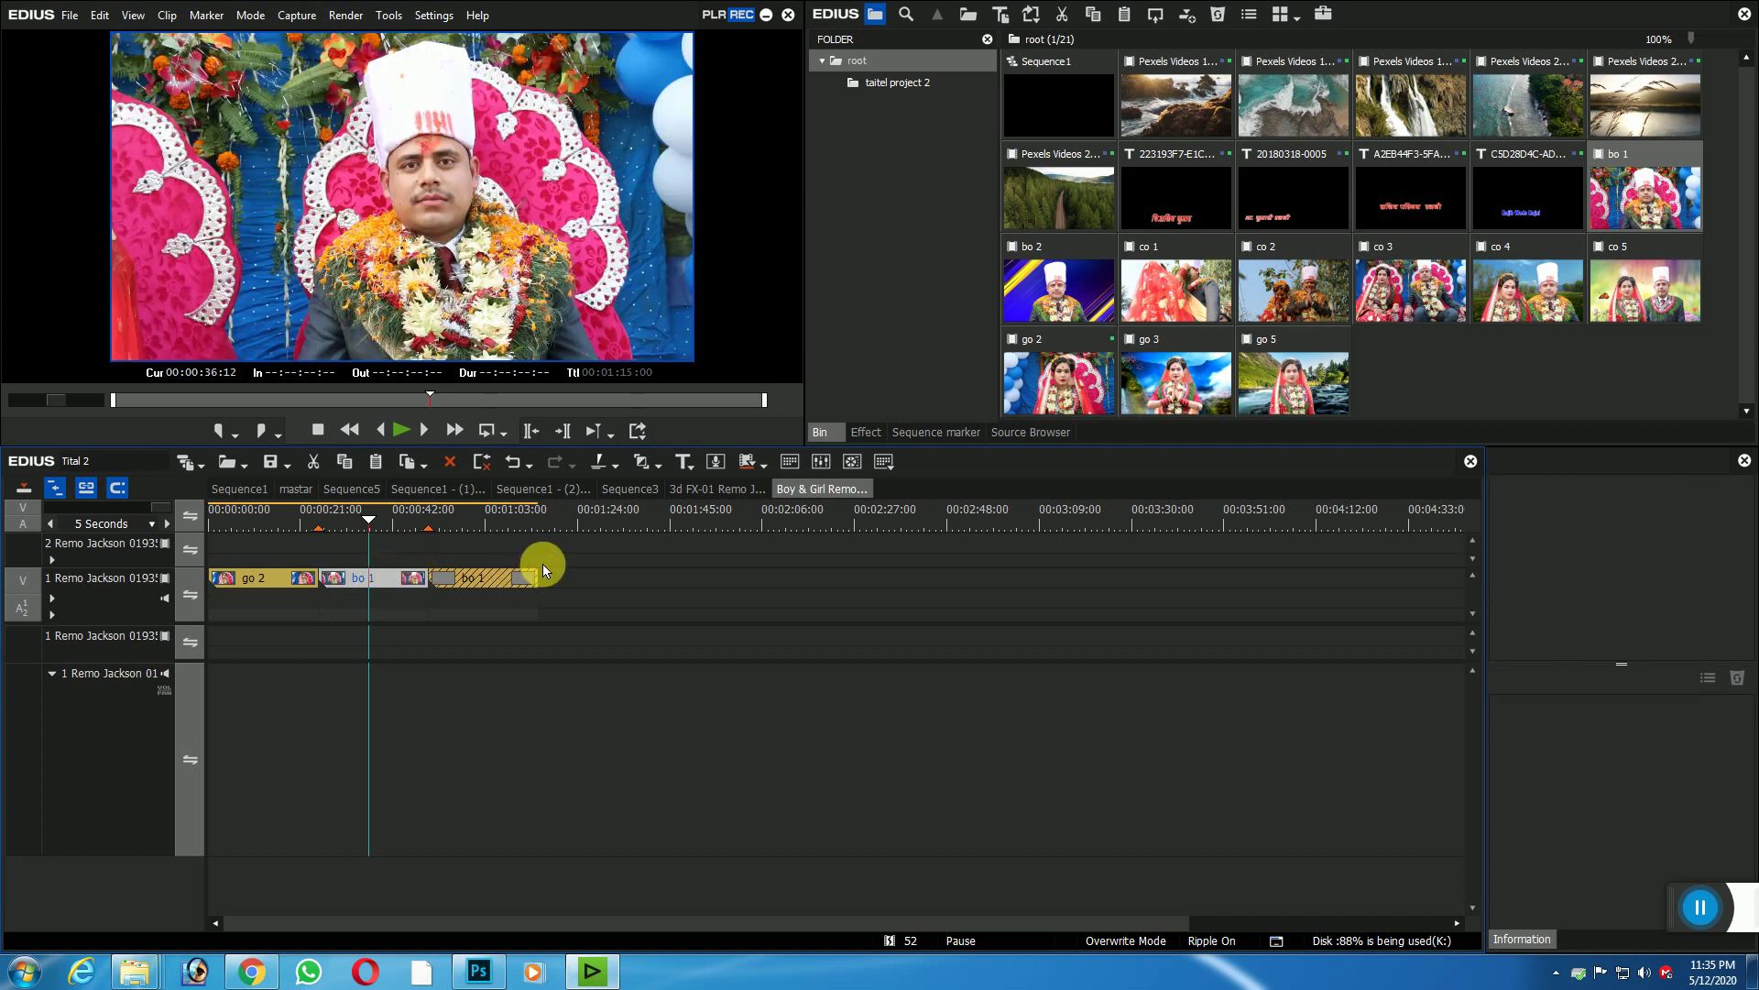
Step: Fill the empty gap at the end of track 1 V with bo 1 groom footage
click(474, 520)
click(483, 577)
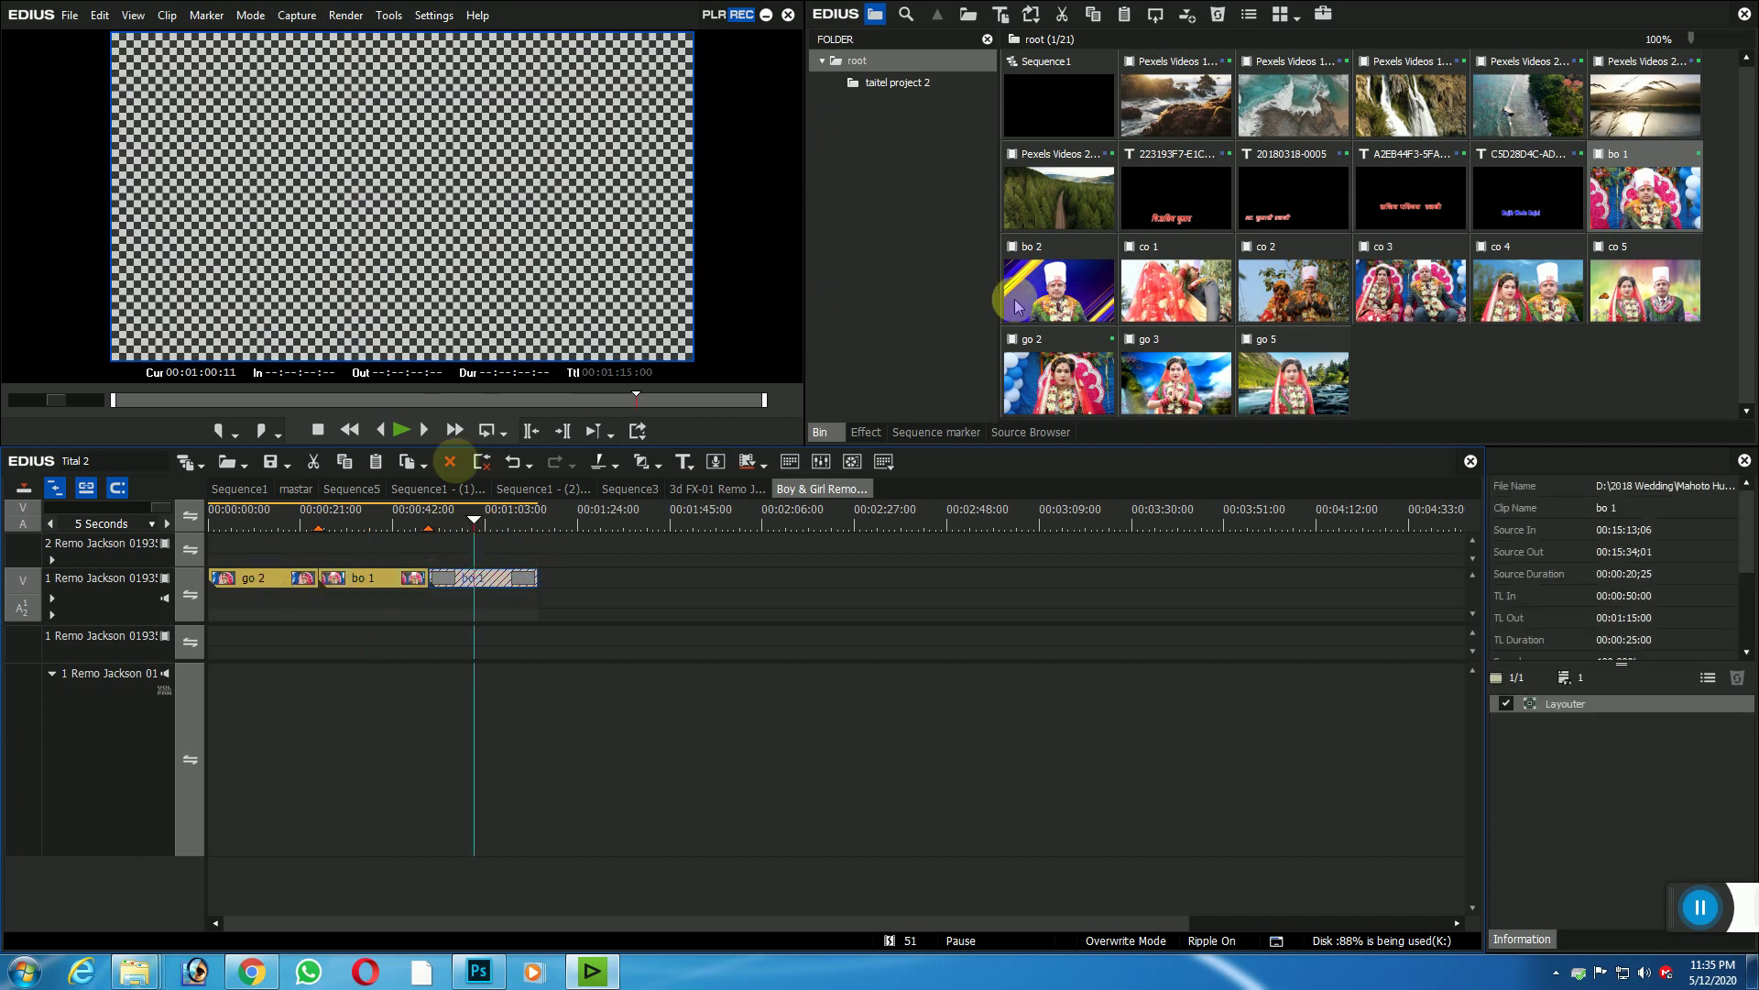
click(1049, 304)
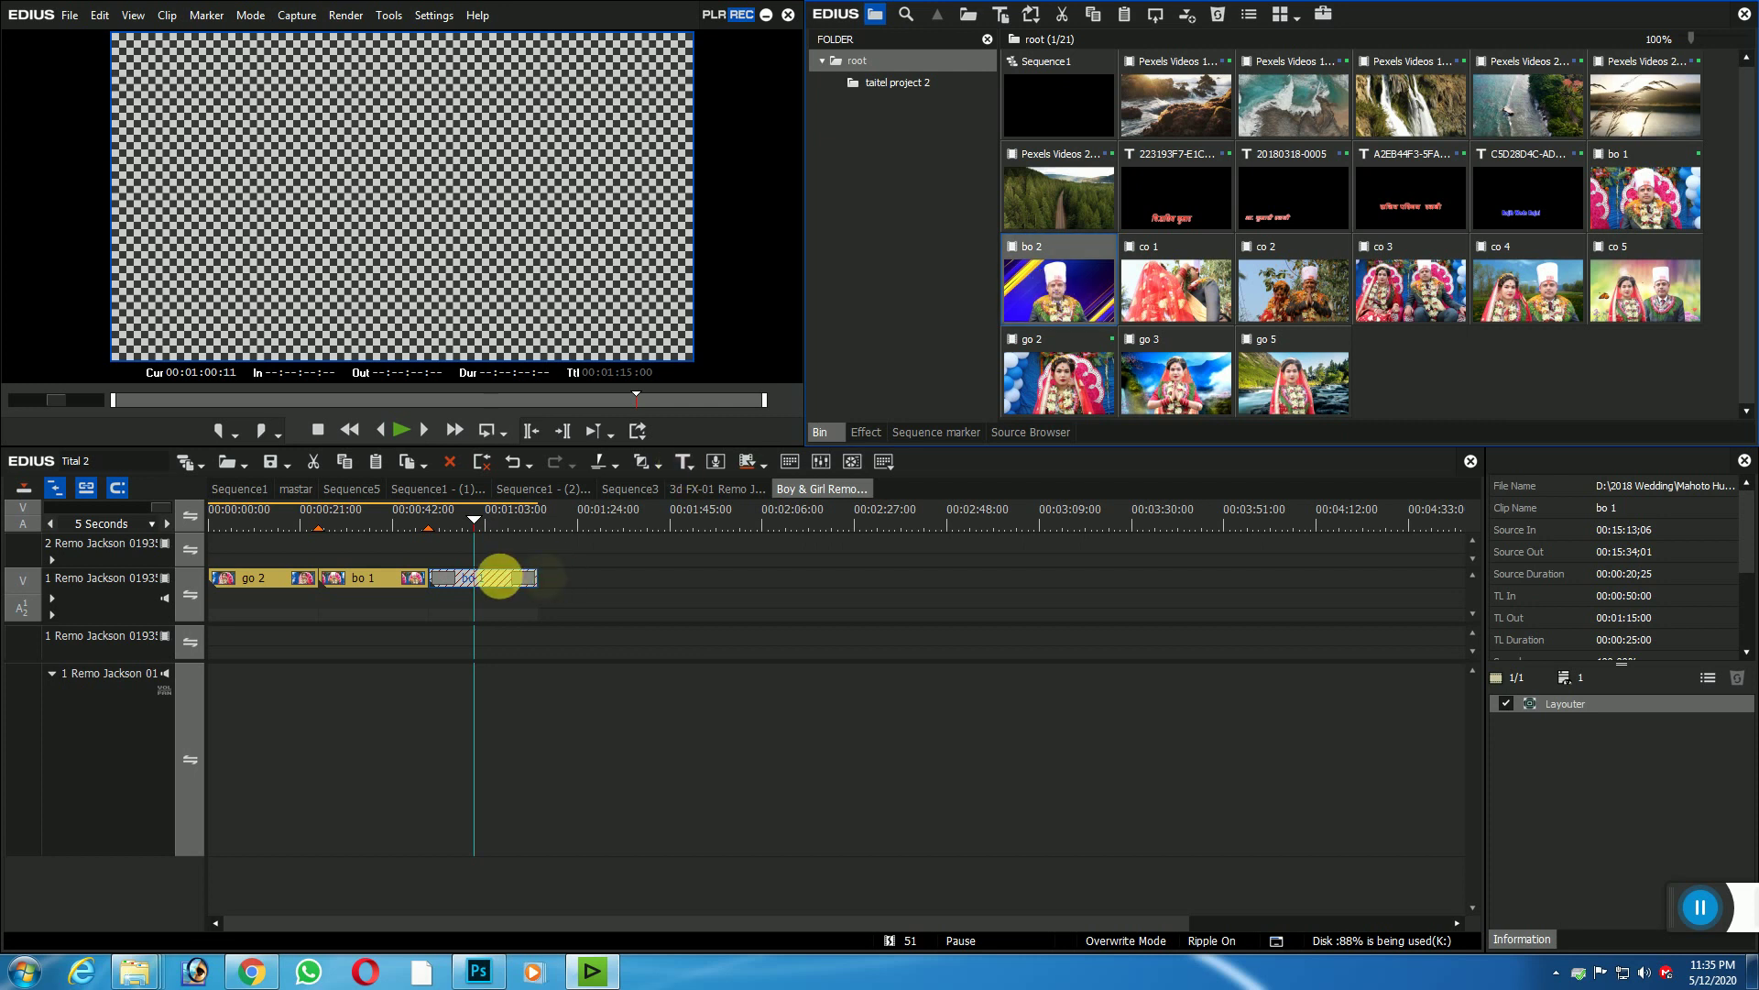
drag(495, 571, 493, 574)
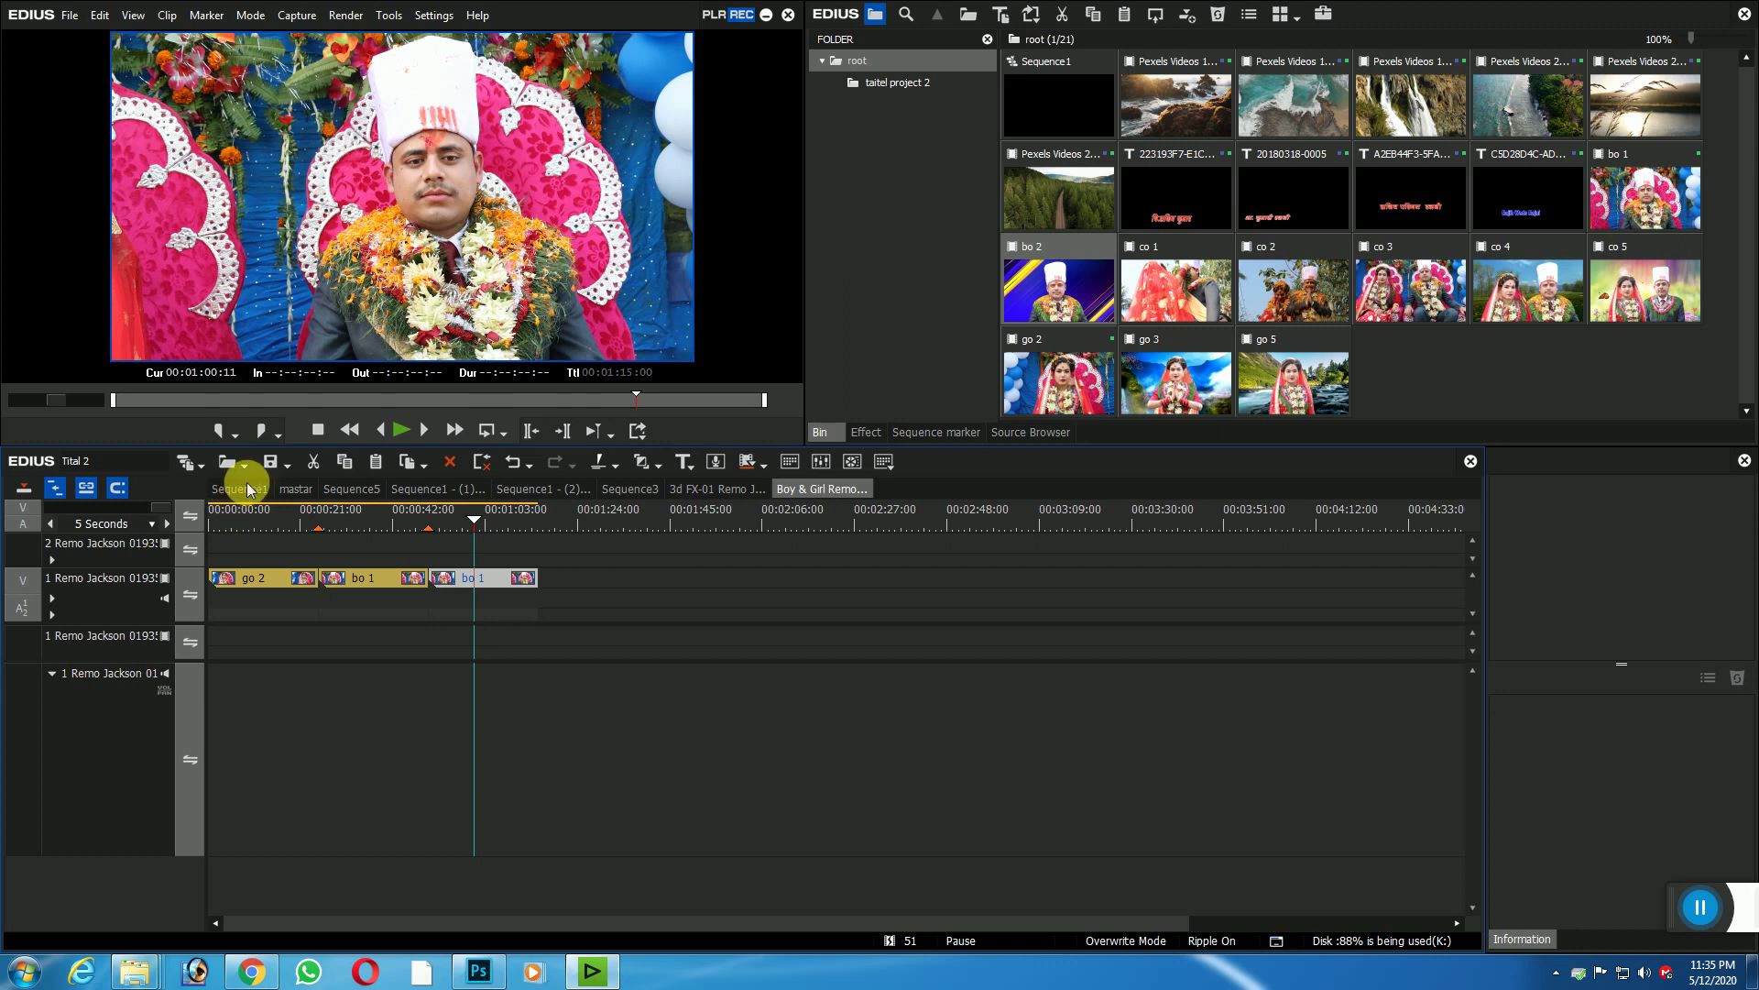
click(293, 491)
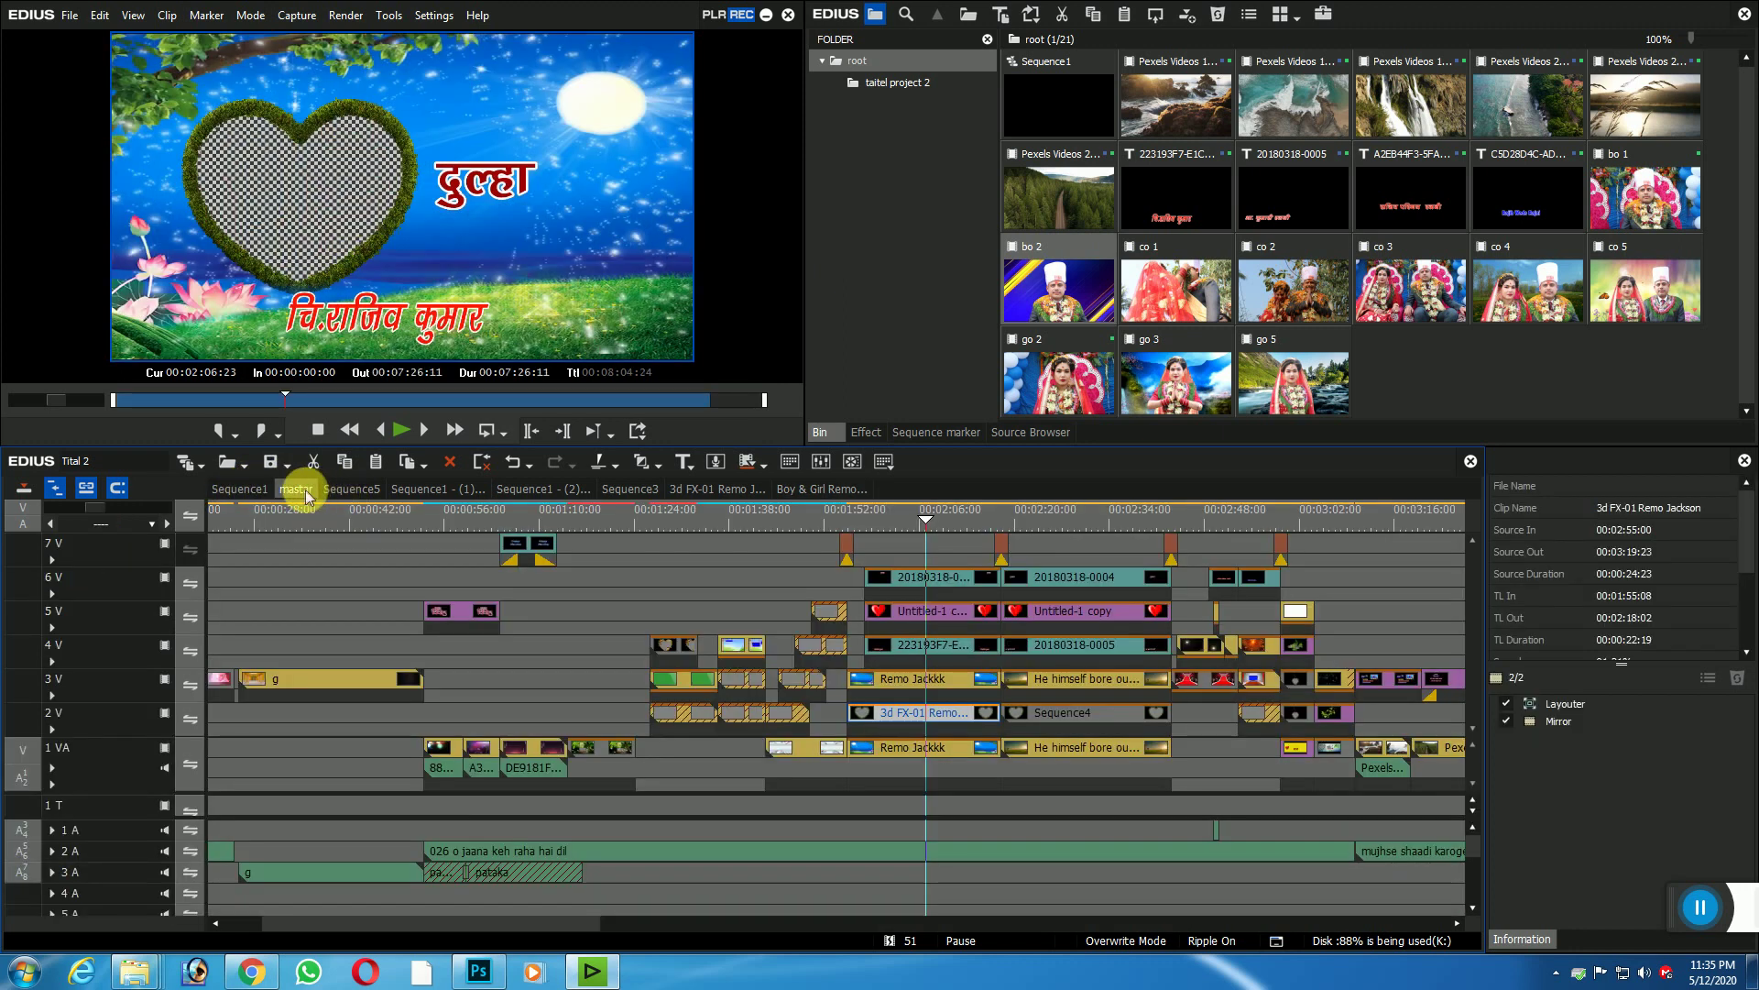
Step: Close all sequences except mastar and open the nested 3d FX-01 Remo Jackson sequence
right_click(298, 488)
click(352, 642)
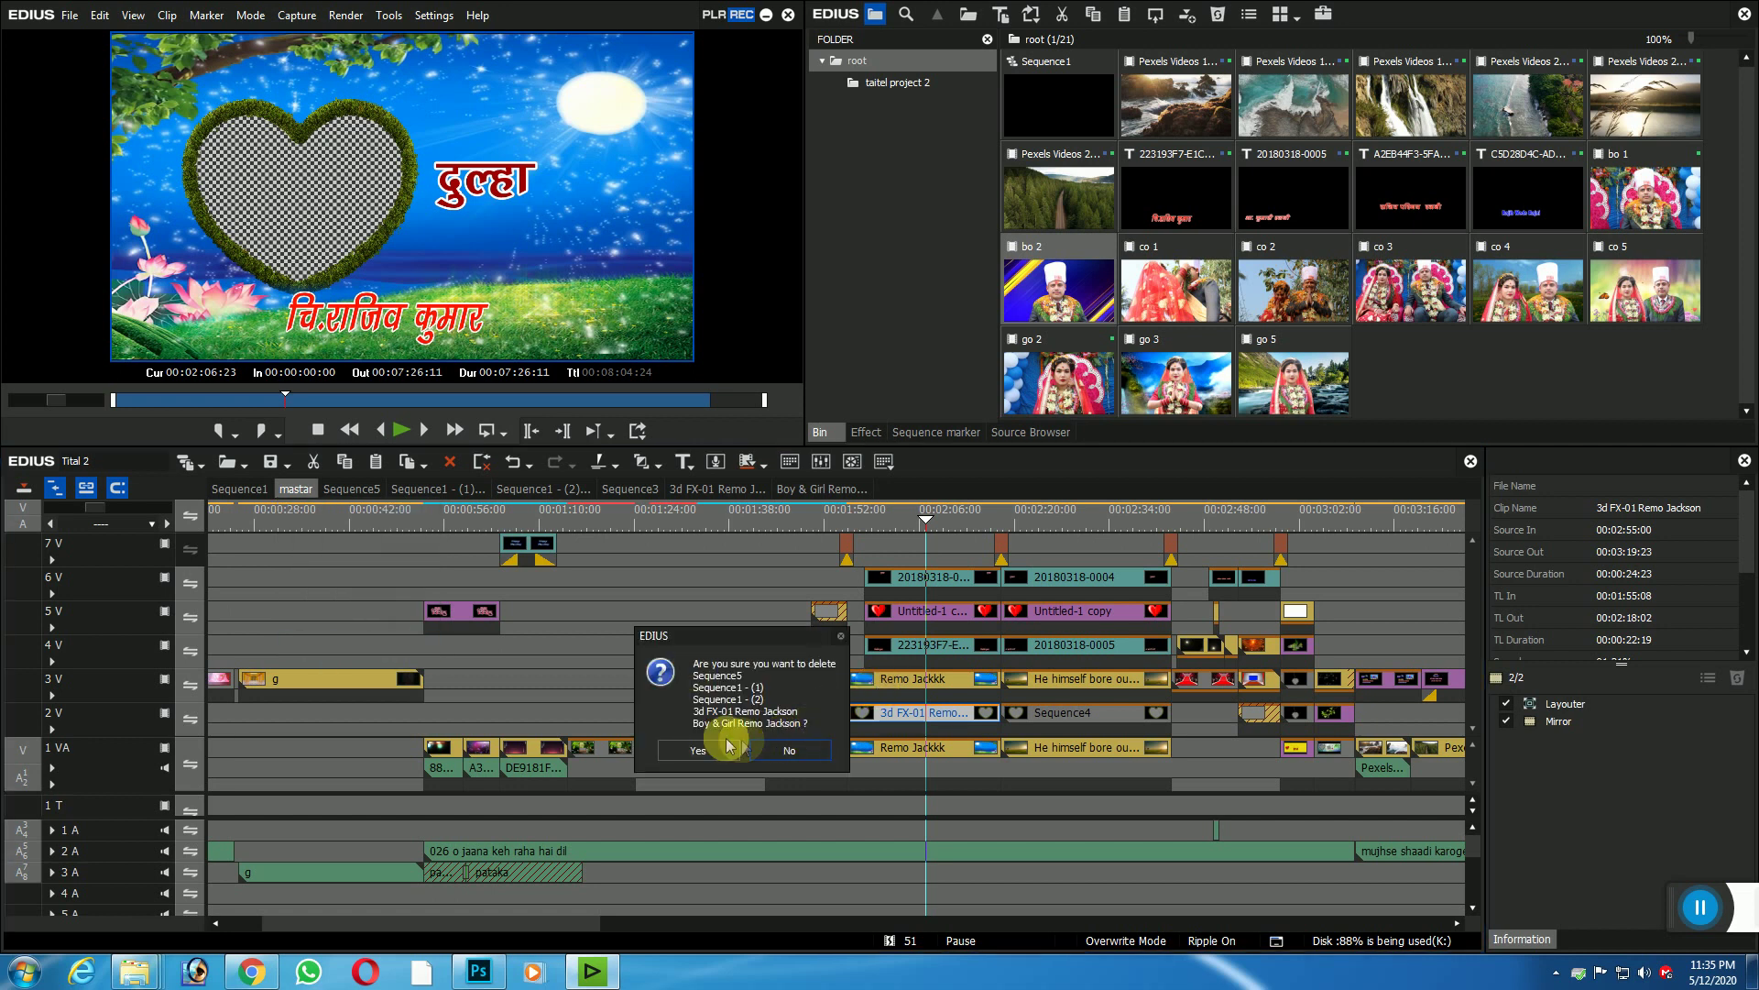
click(698, 749)
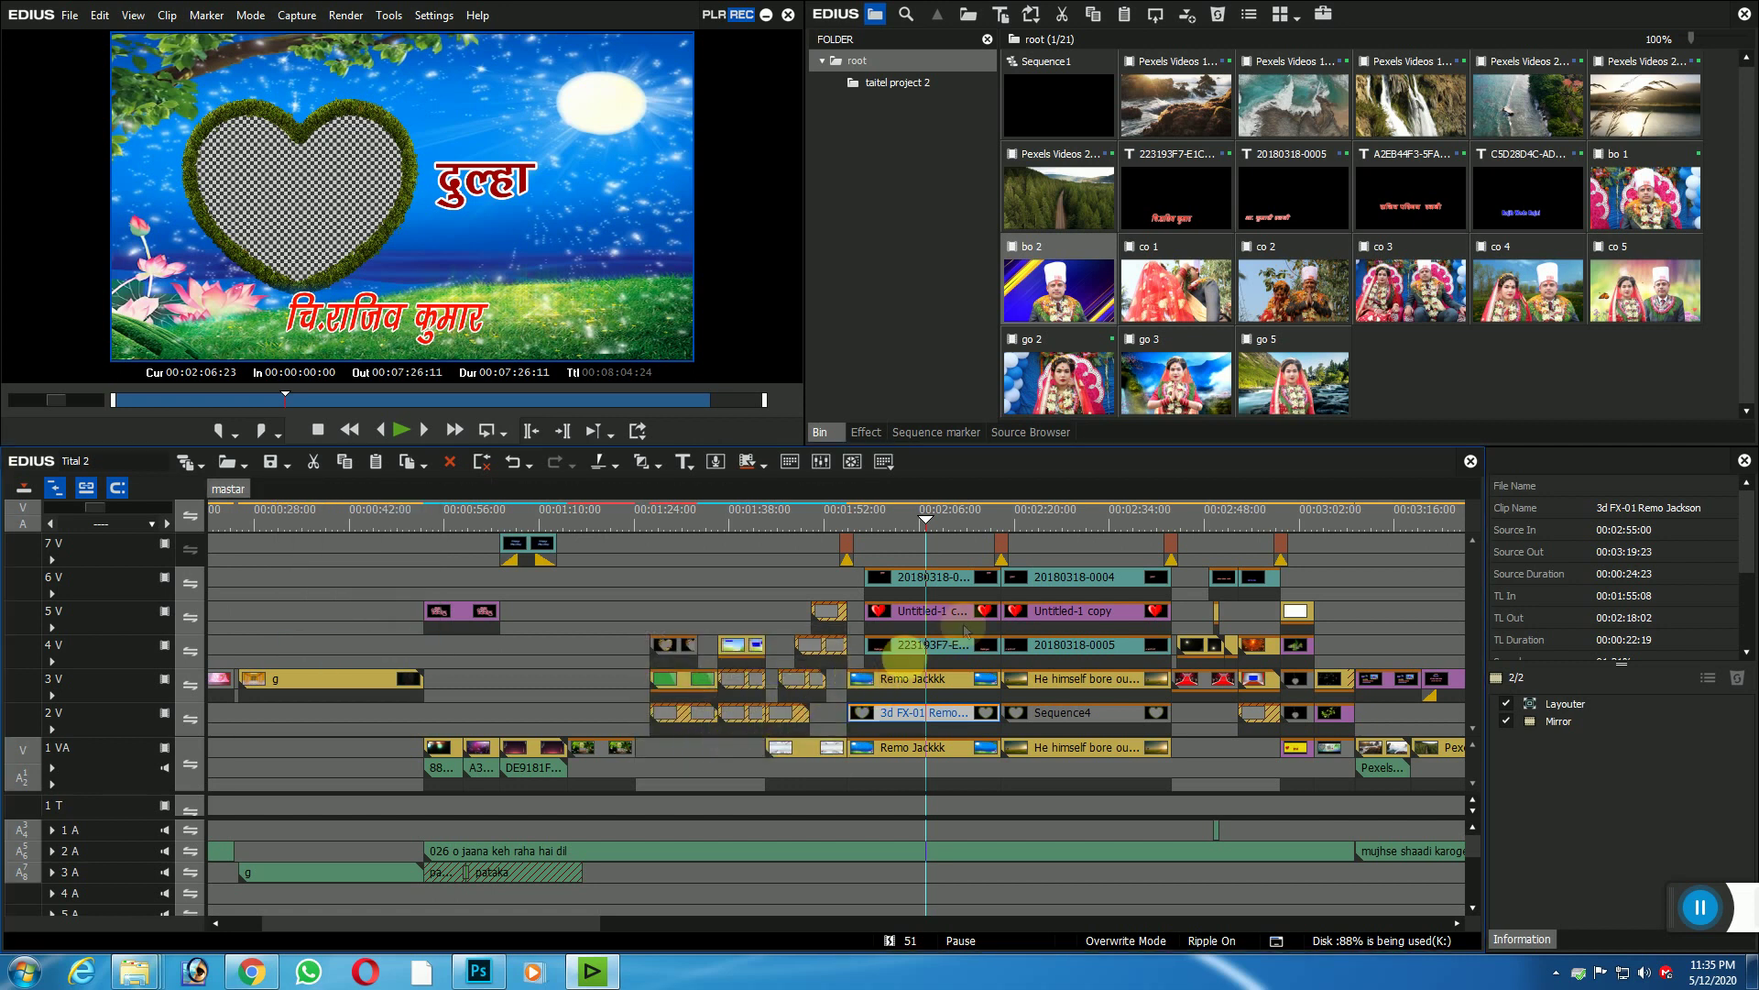
double_click(938, 713)
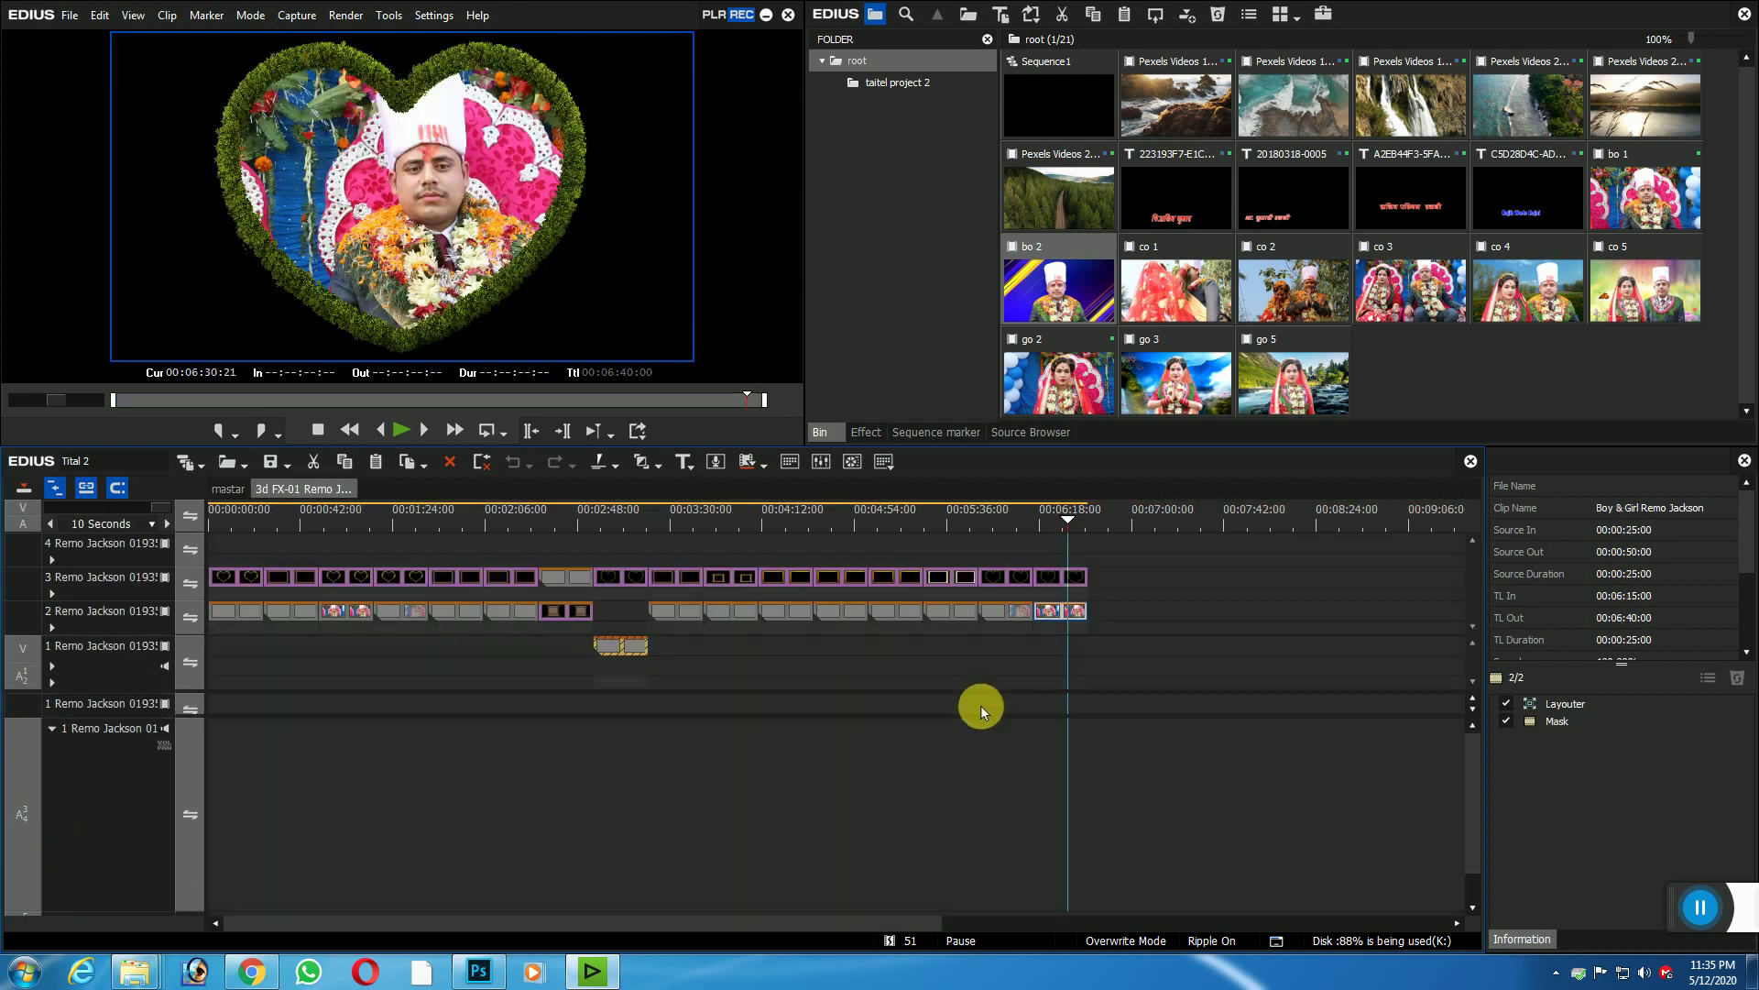
double_click(956, 615)
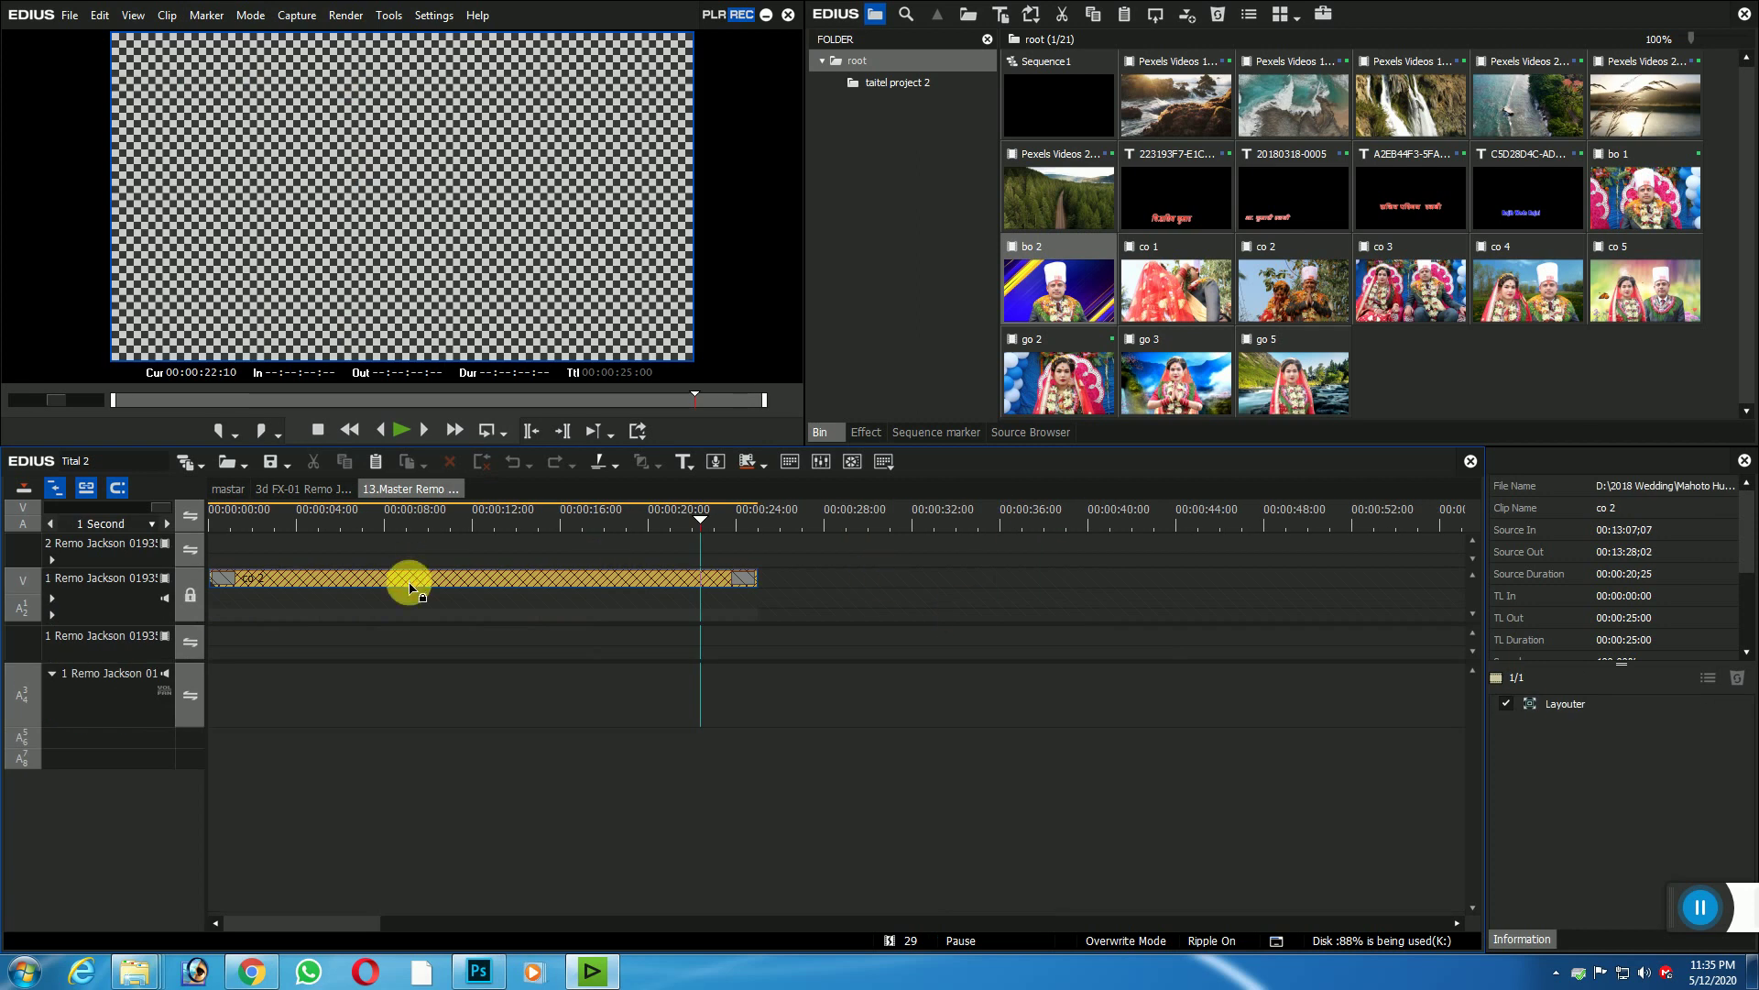
click(192, 597)
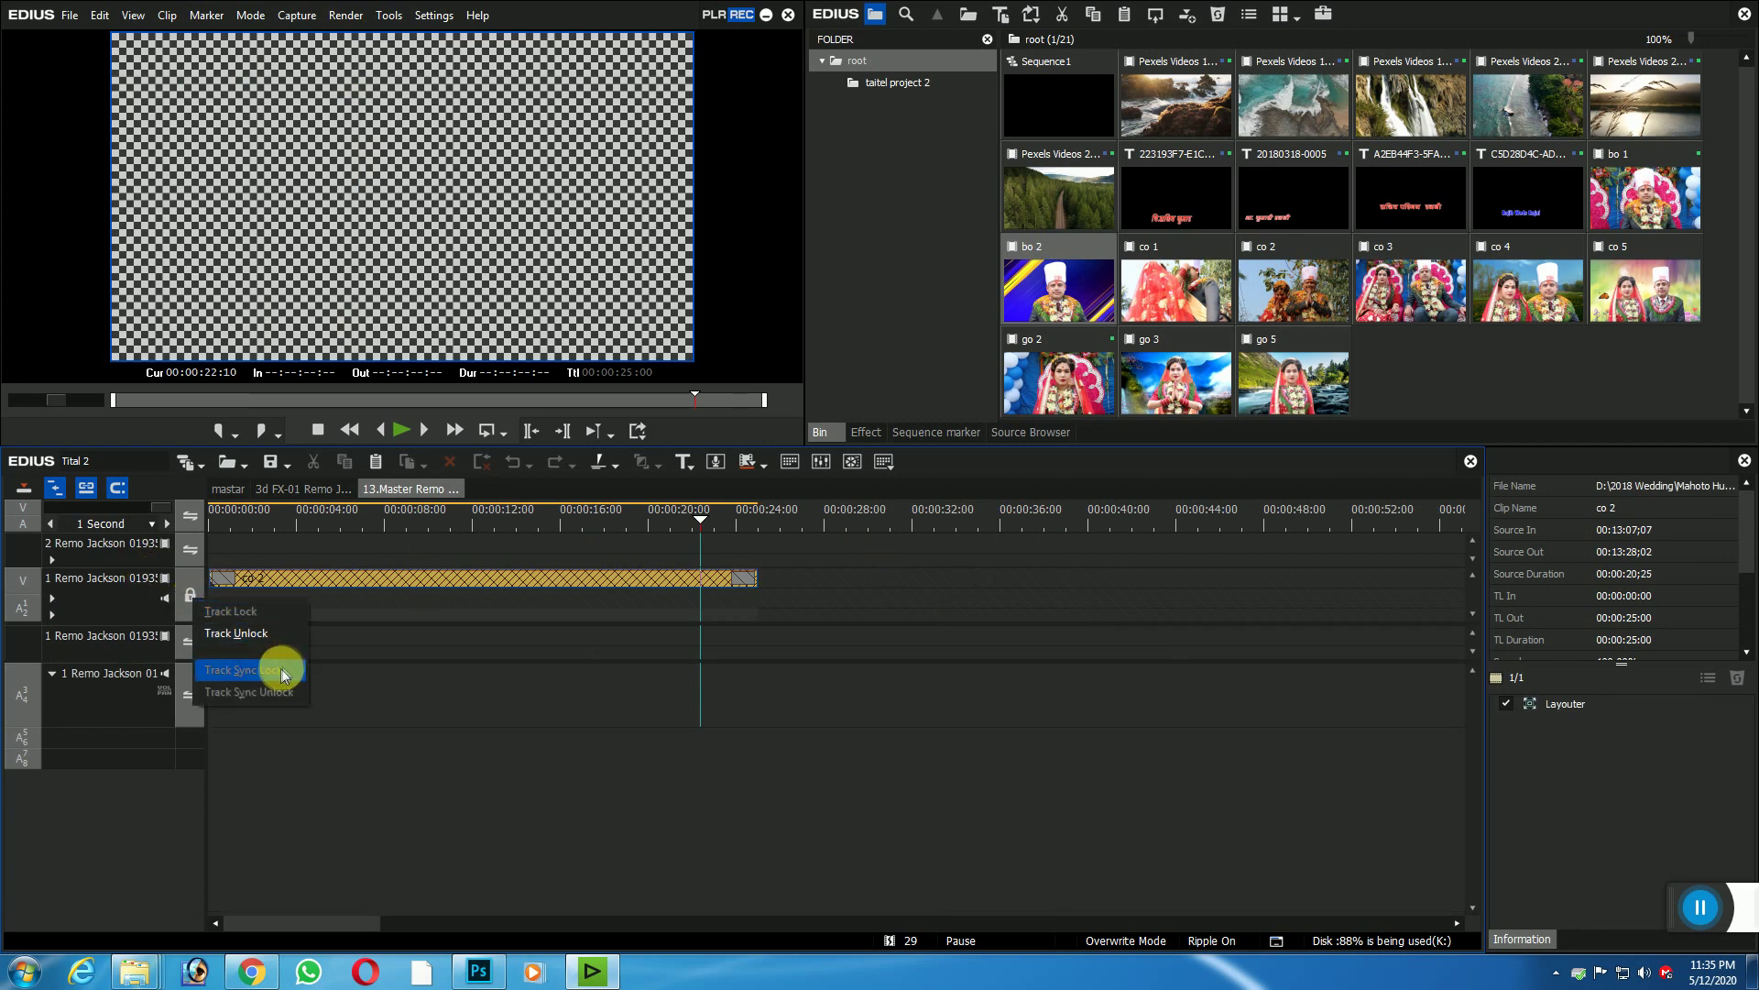
click(235, 632)
Step: Replace the offline co 2 clip with co 3 from the bin
click(447, 581)
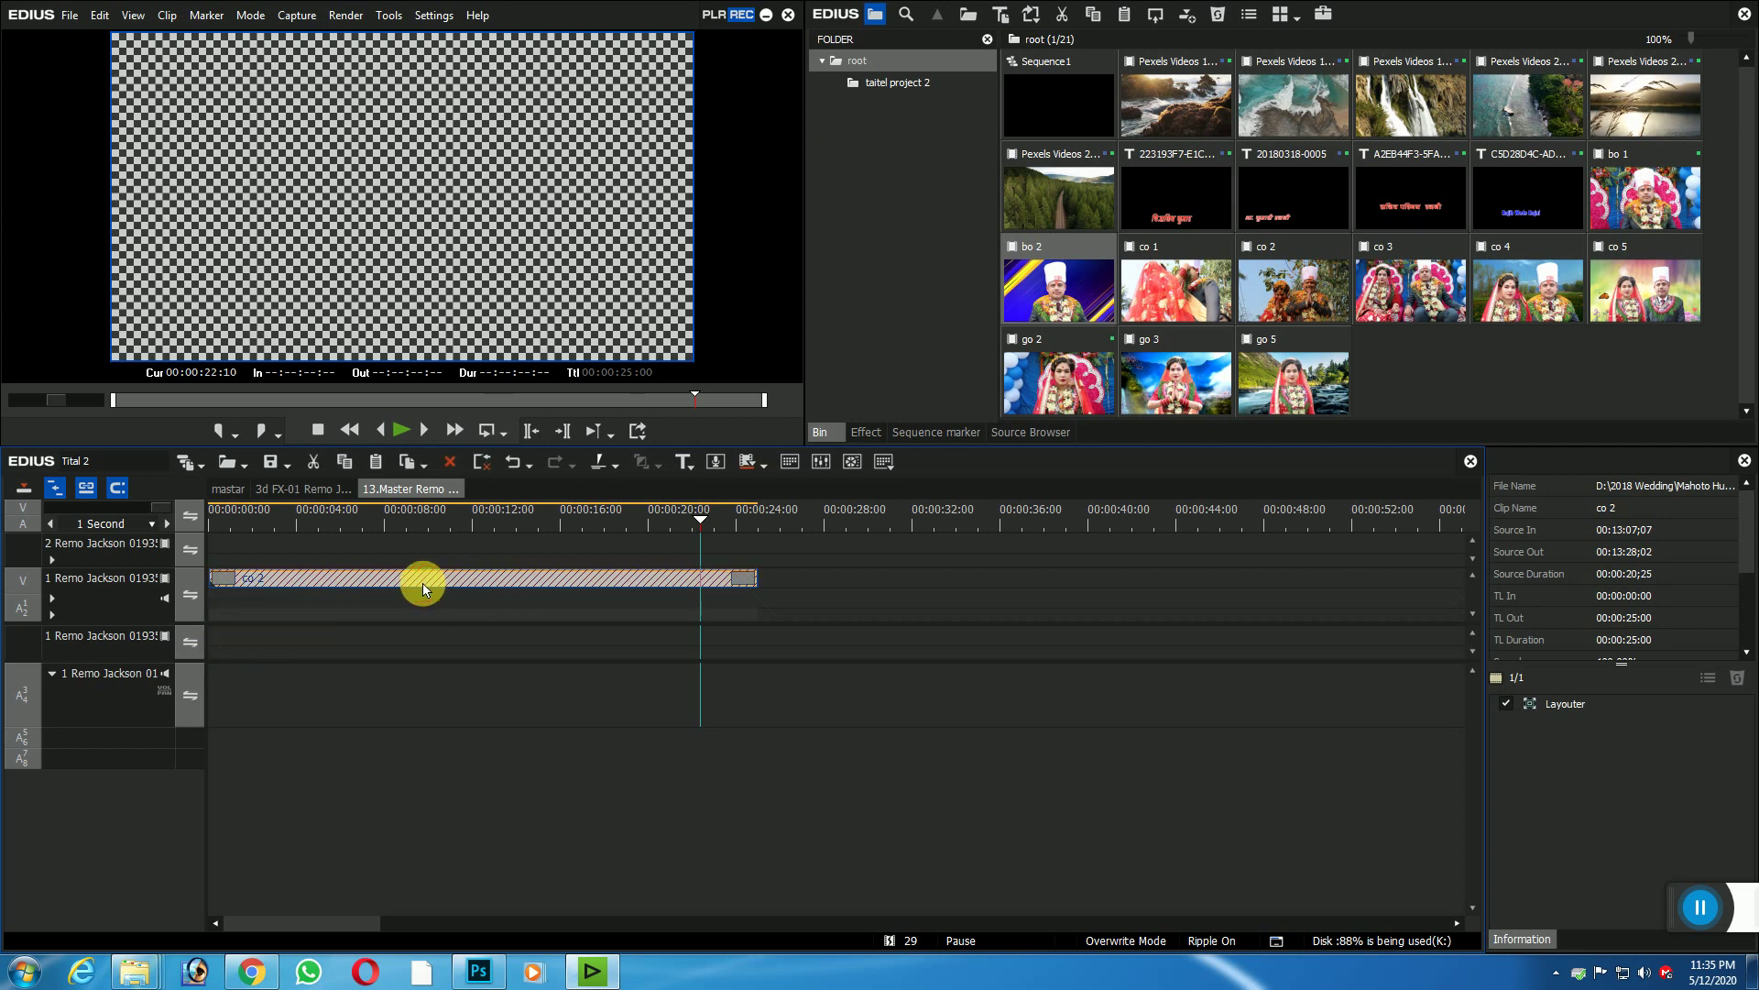
double_click(417, 575)
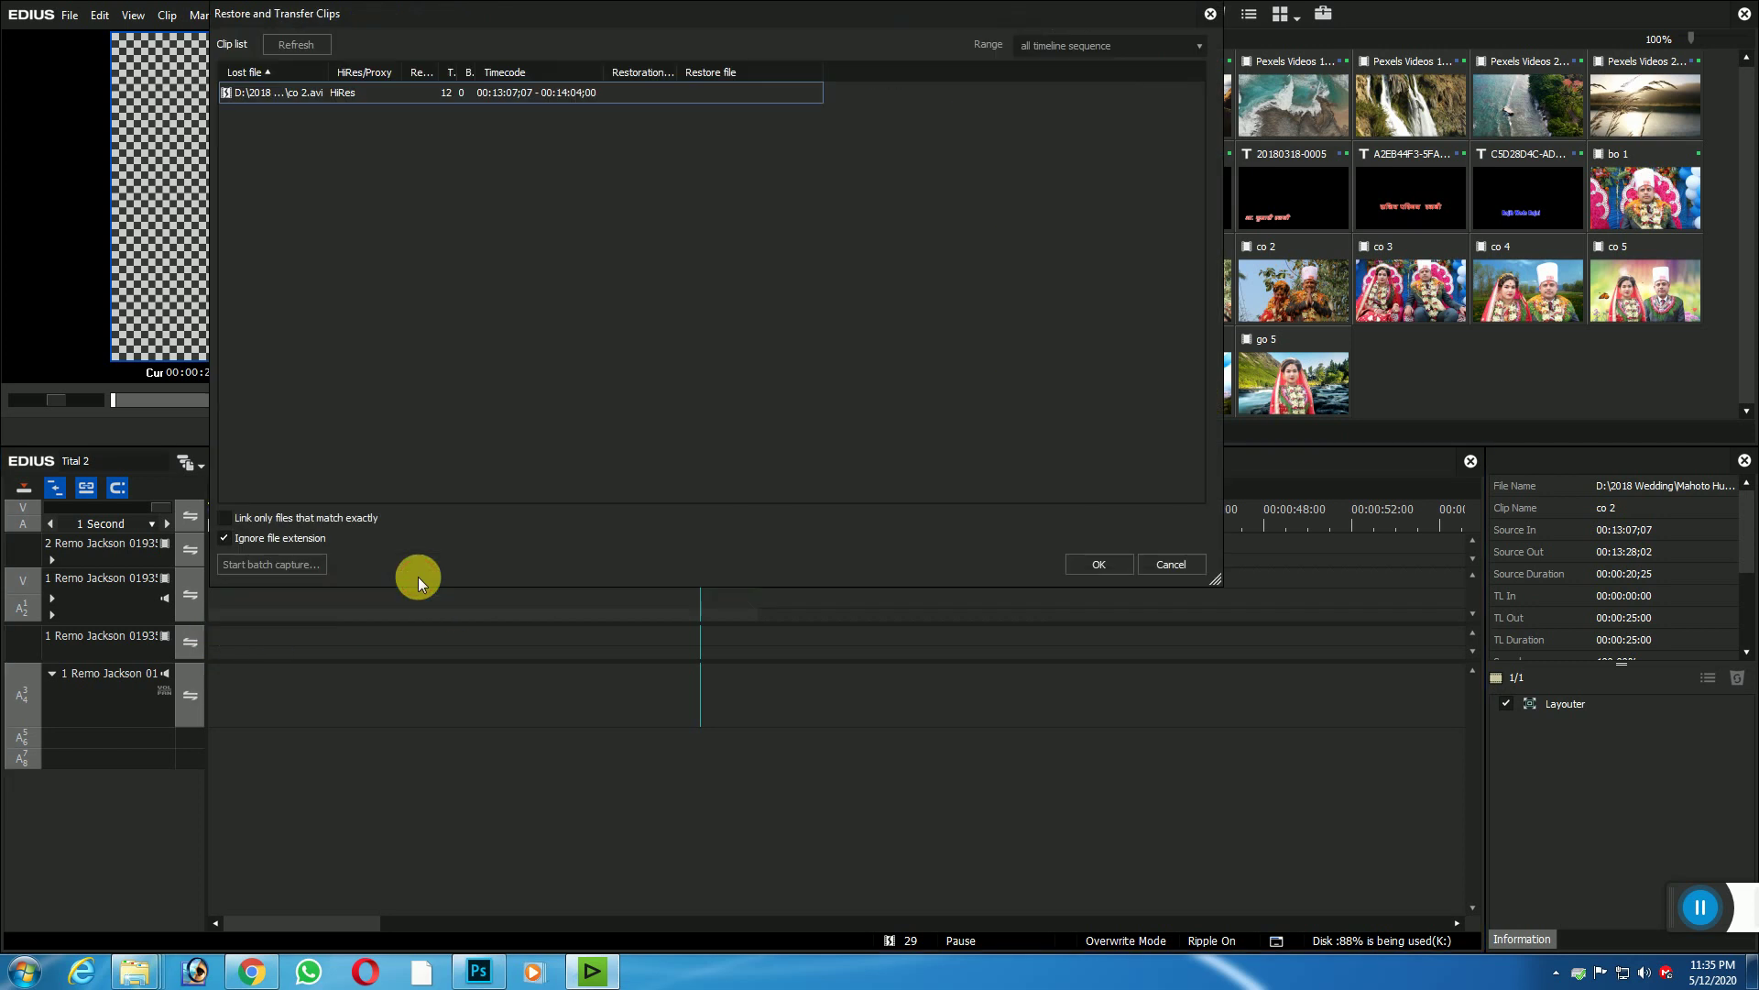
click(1182, 564)
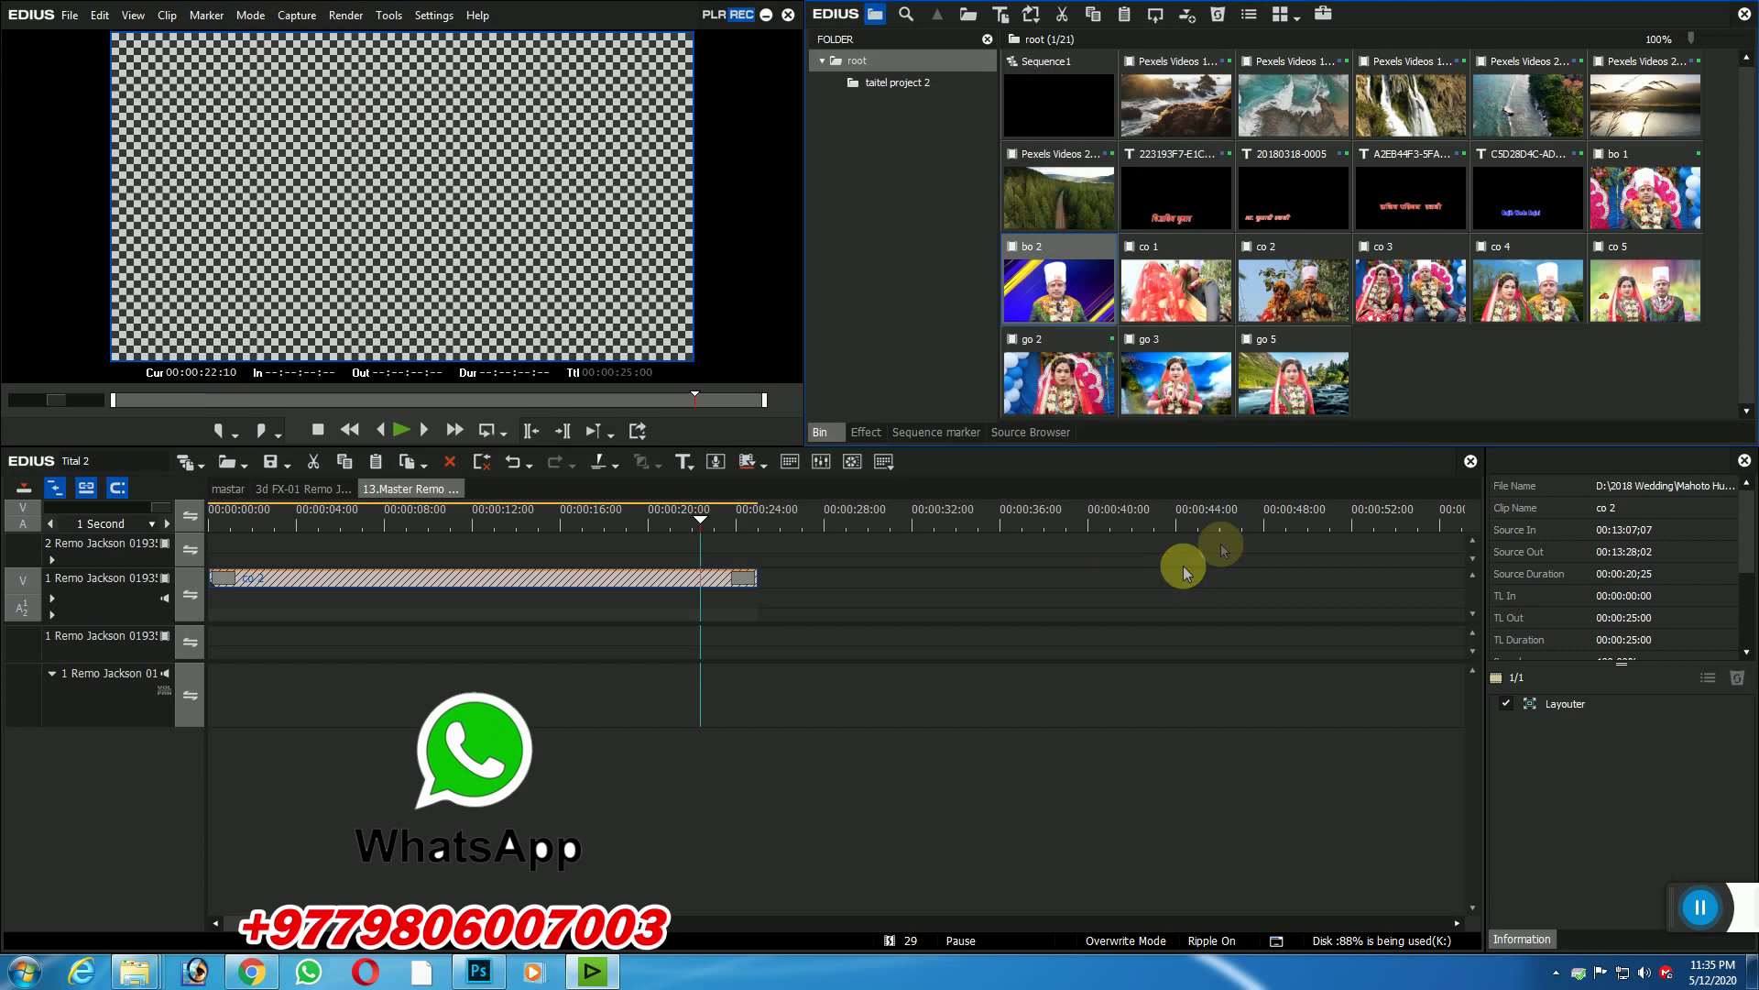
click(1402, 291)
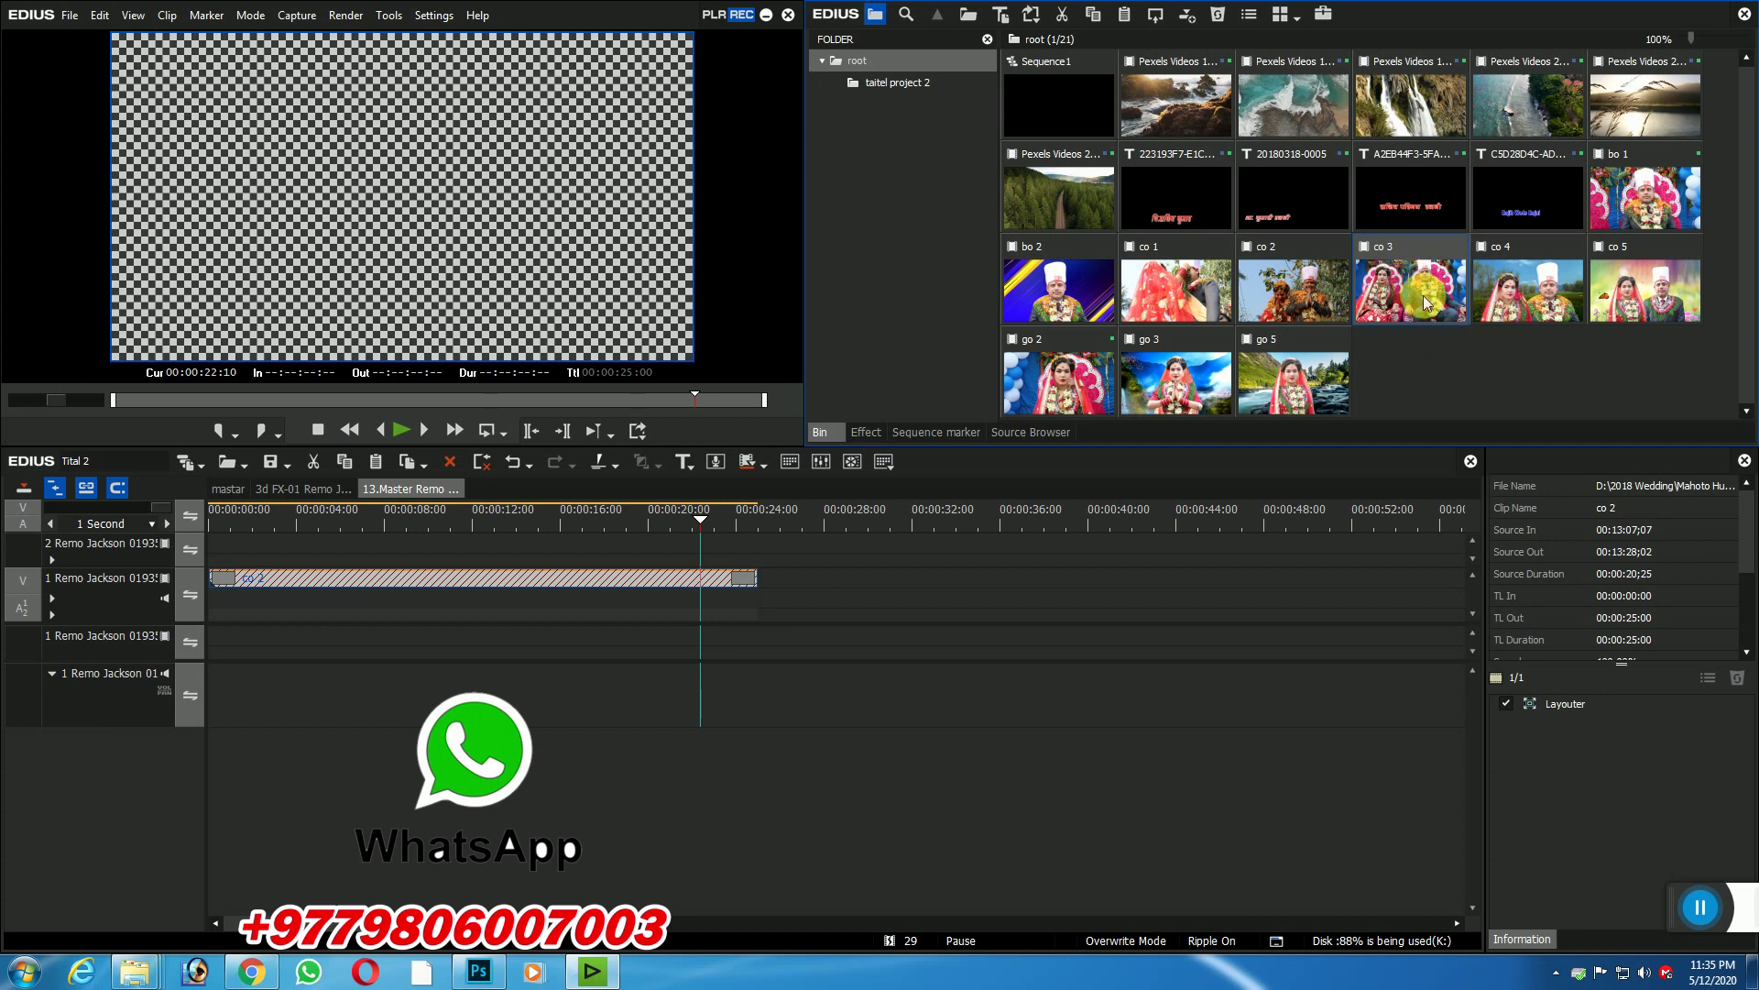
click(455, 581)
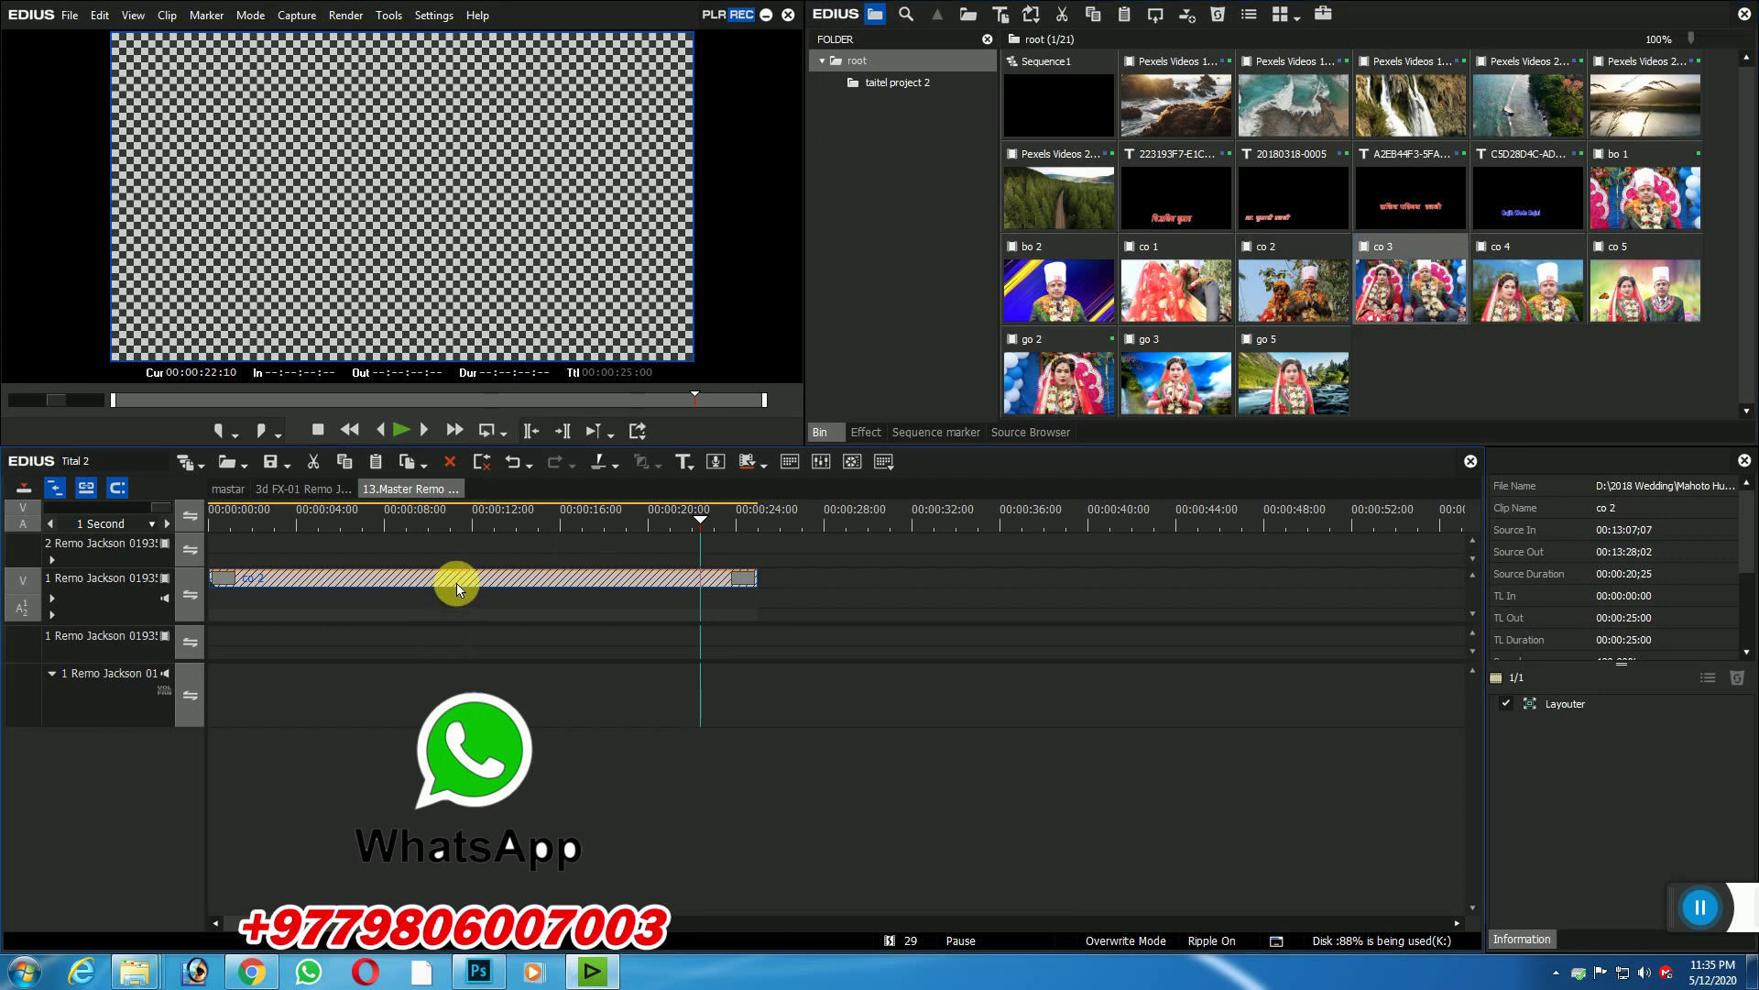
click(341, 490)
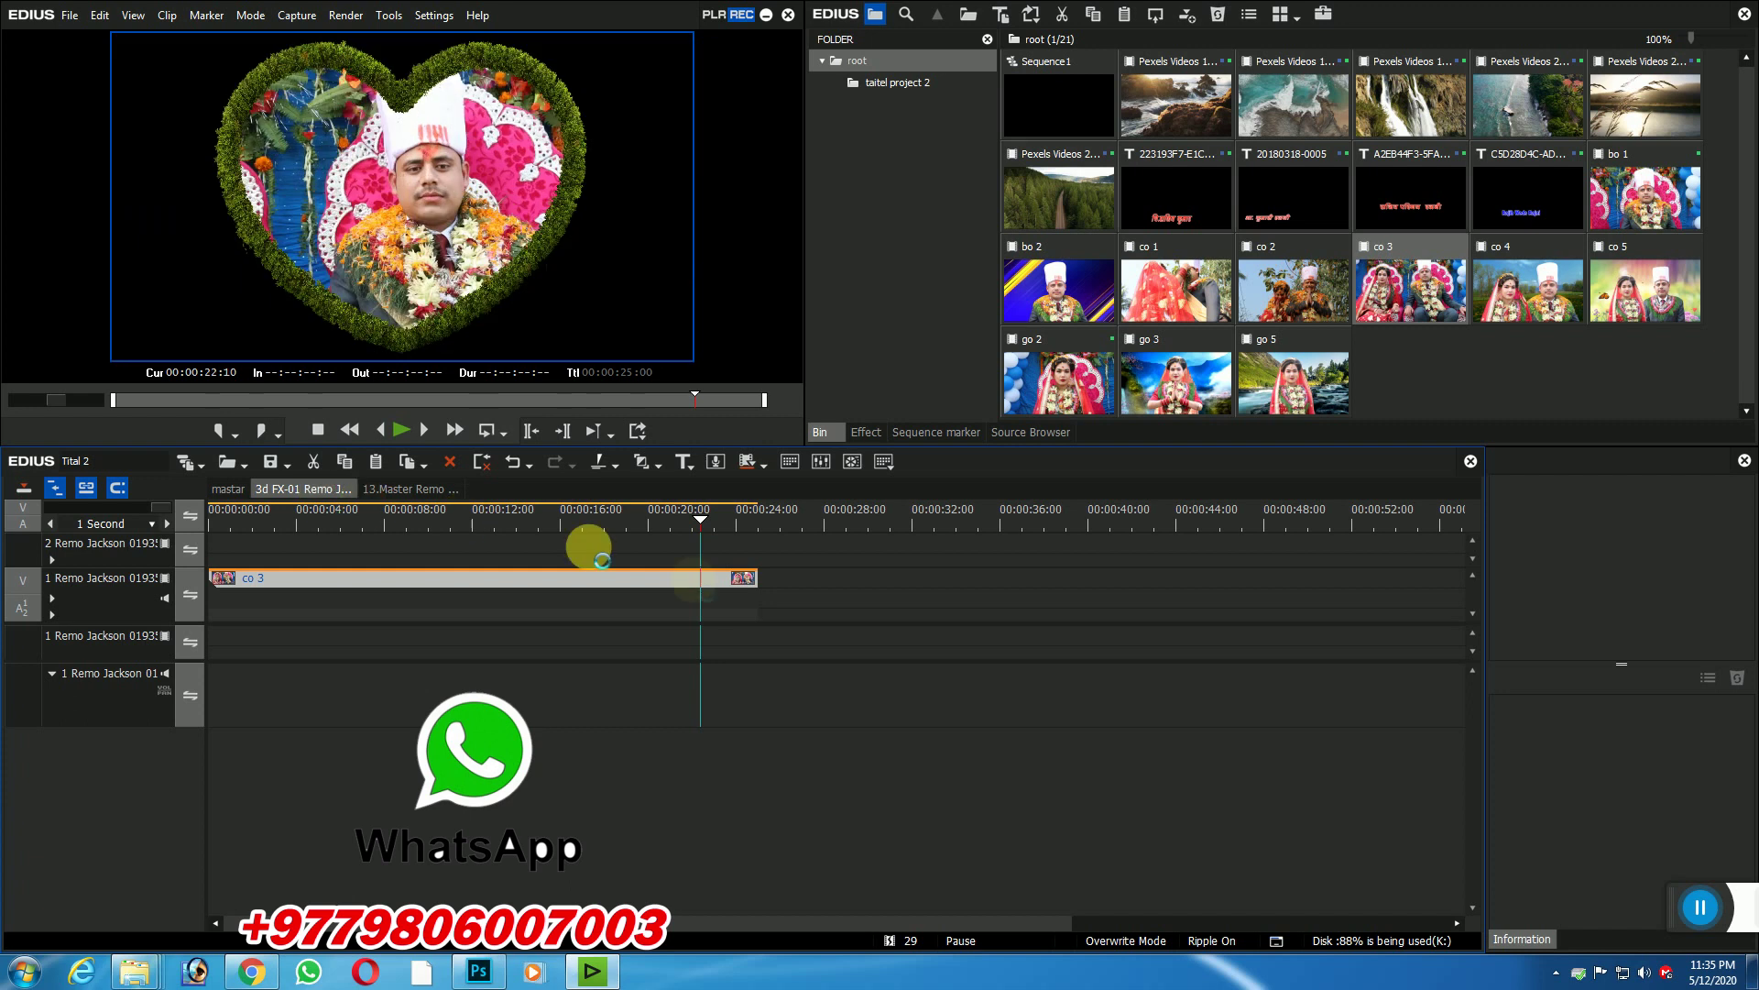
Step: Replace the short offline bo 1 clip on track 1 with bo 2 from the bin
click(890, 519)
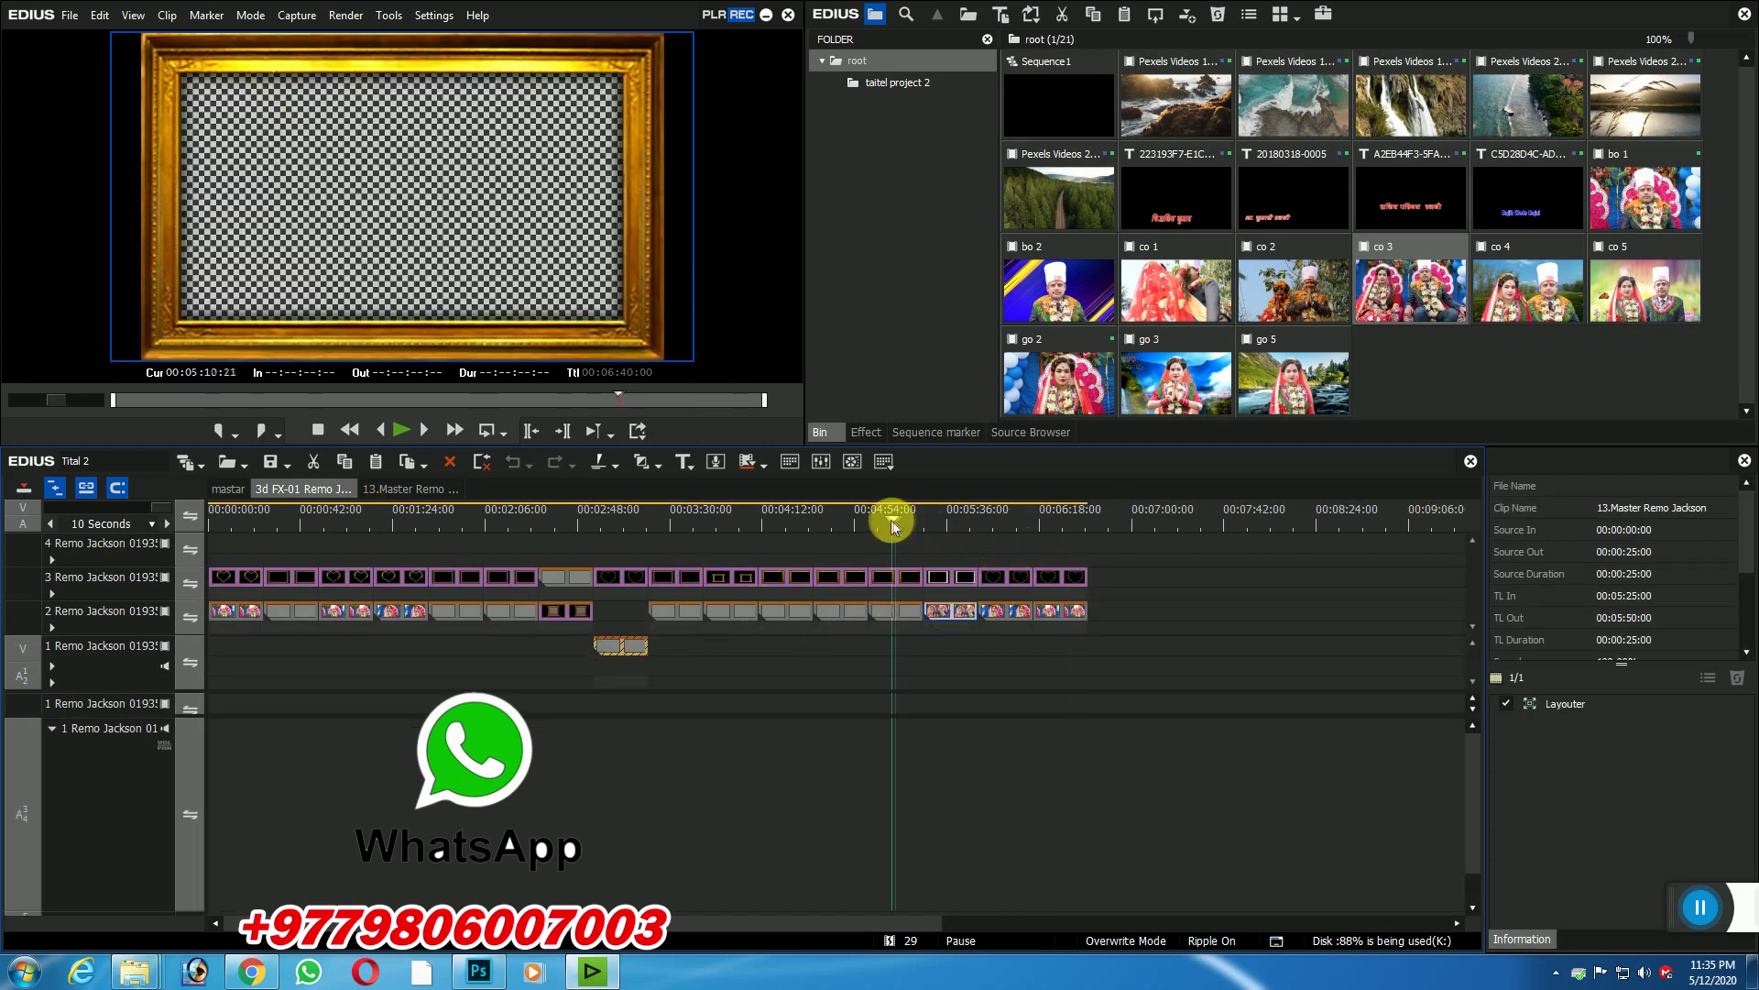
click(606, 518)
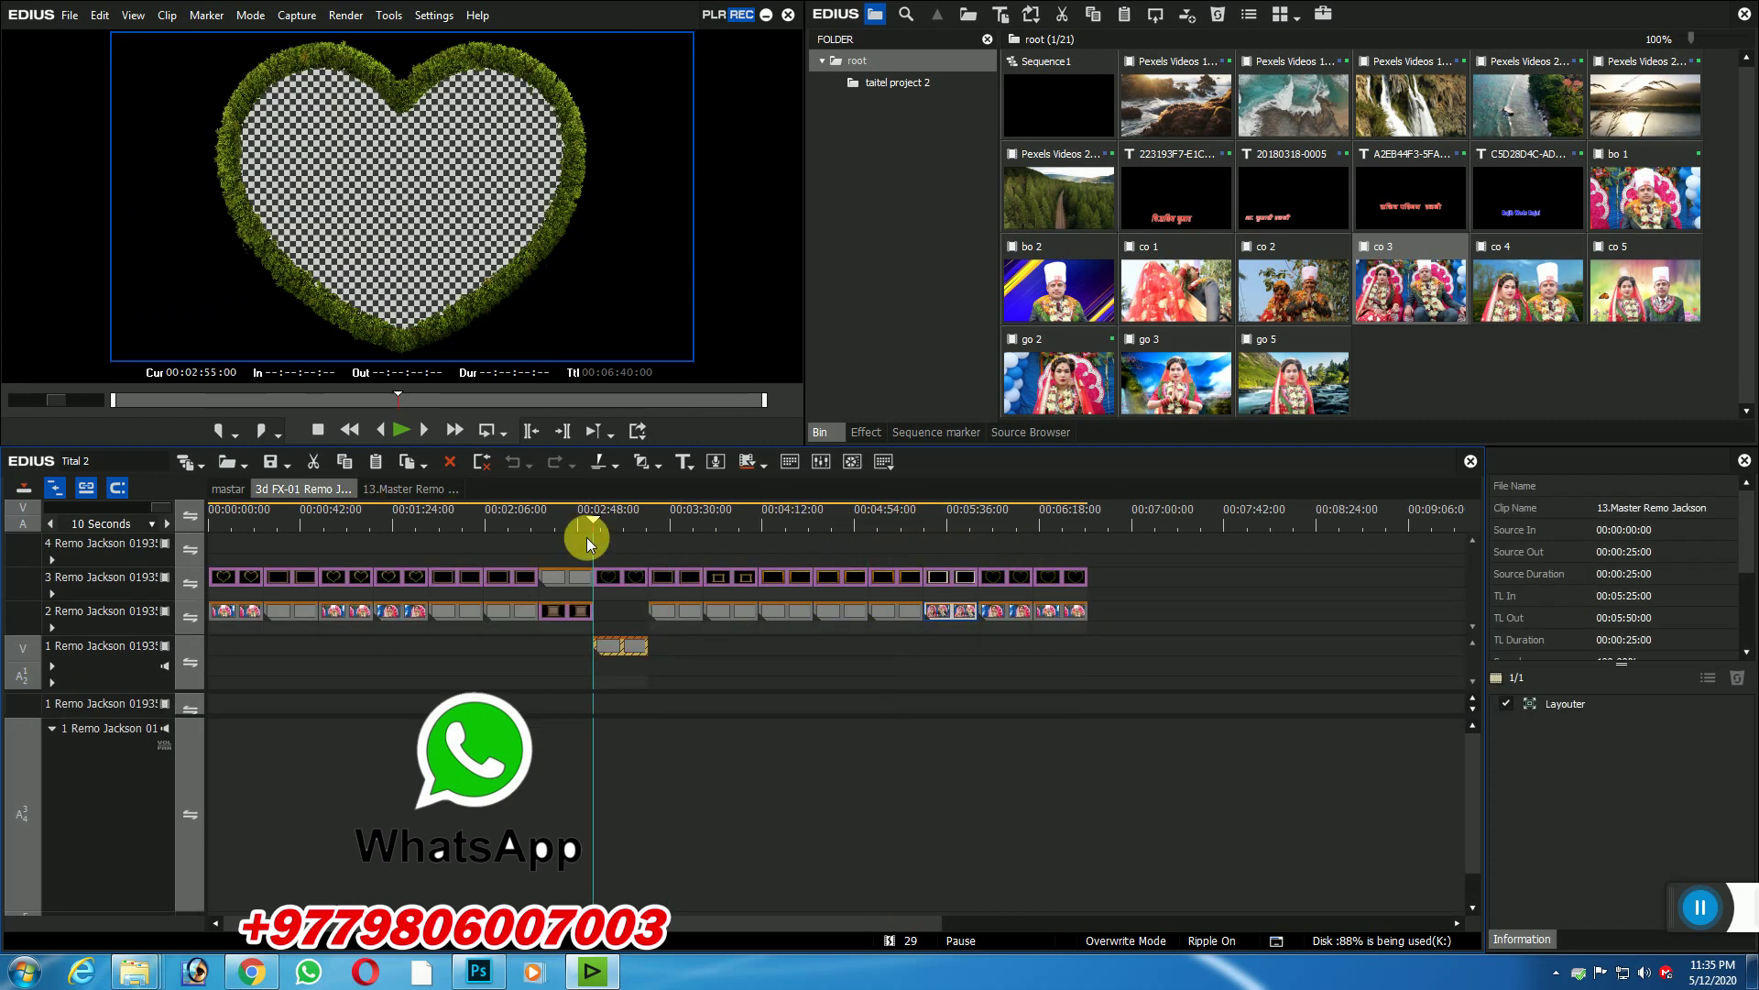
click(627, 649)
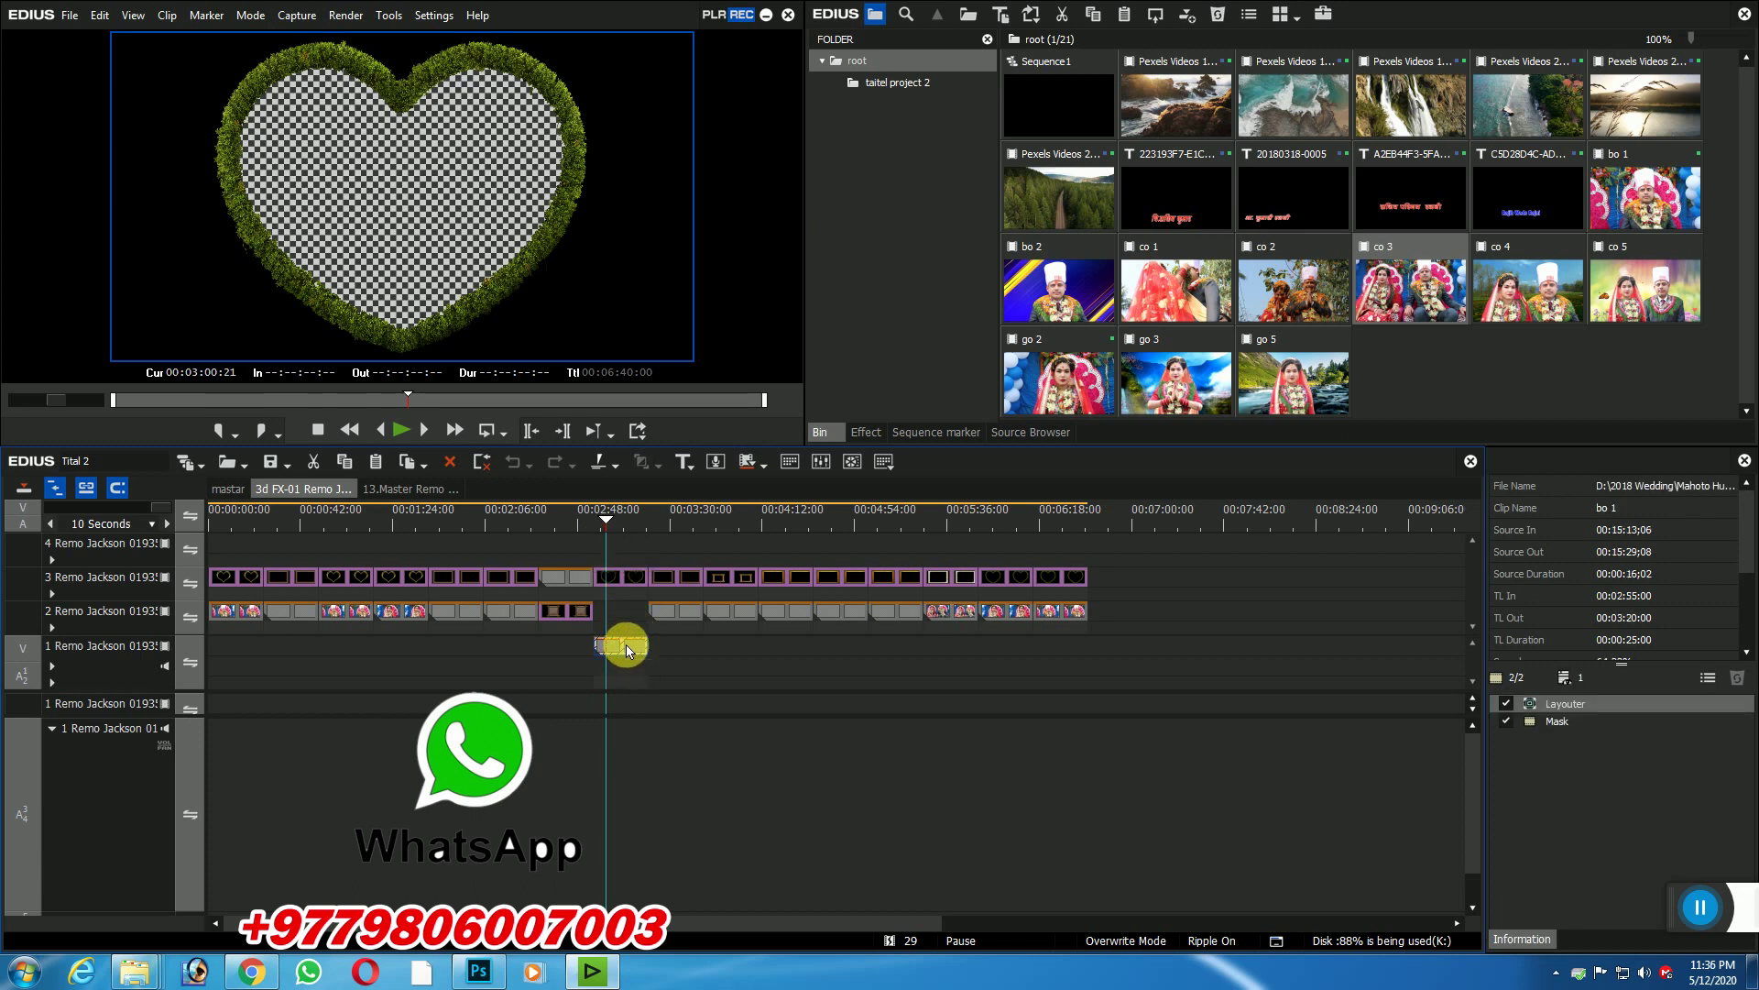
drag(1044, 288, 620, 640)
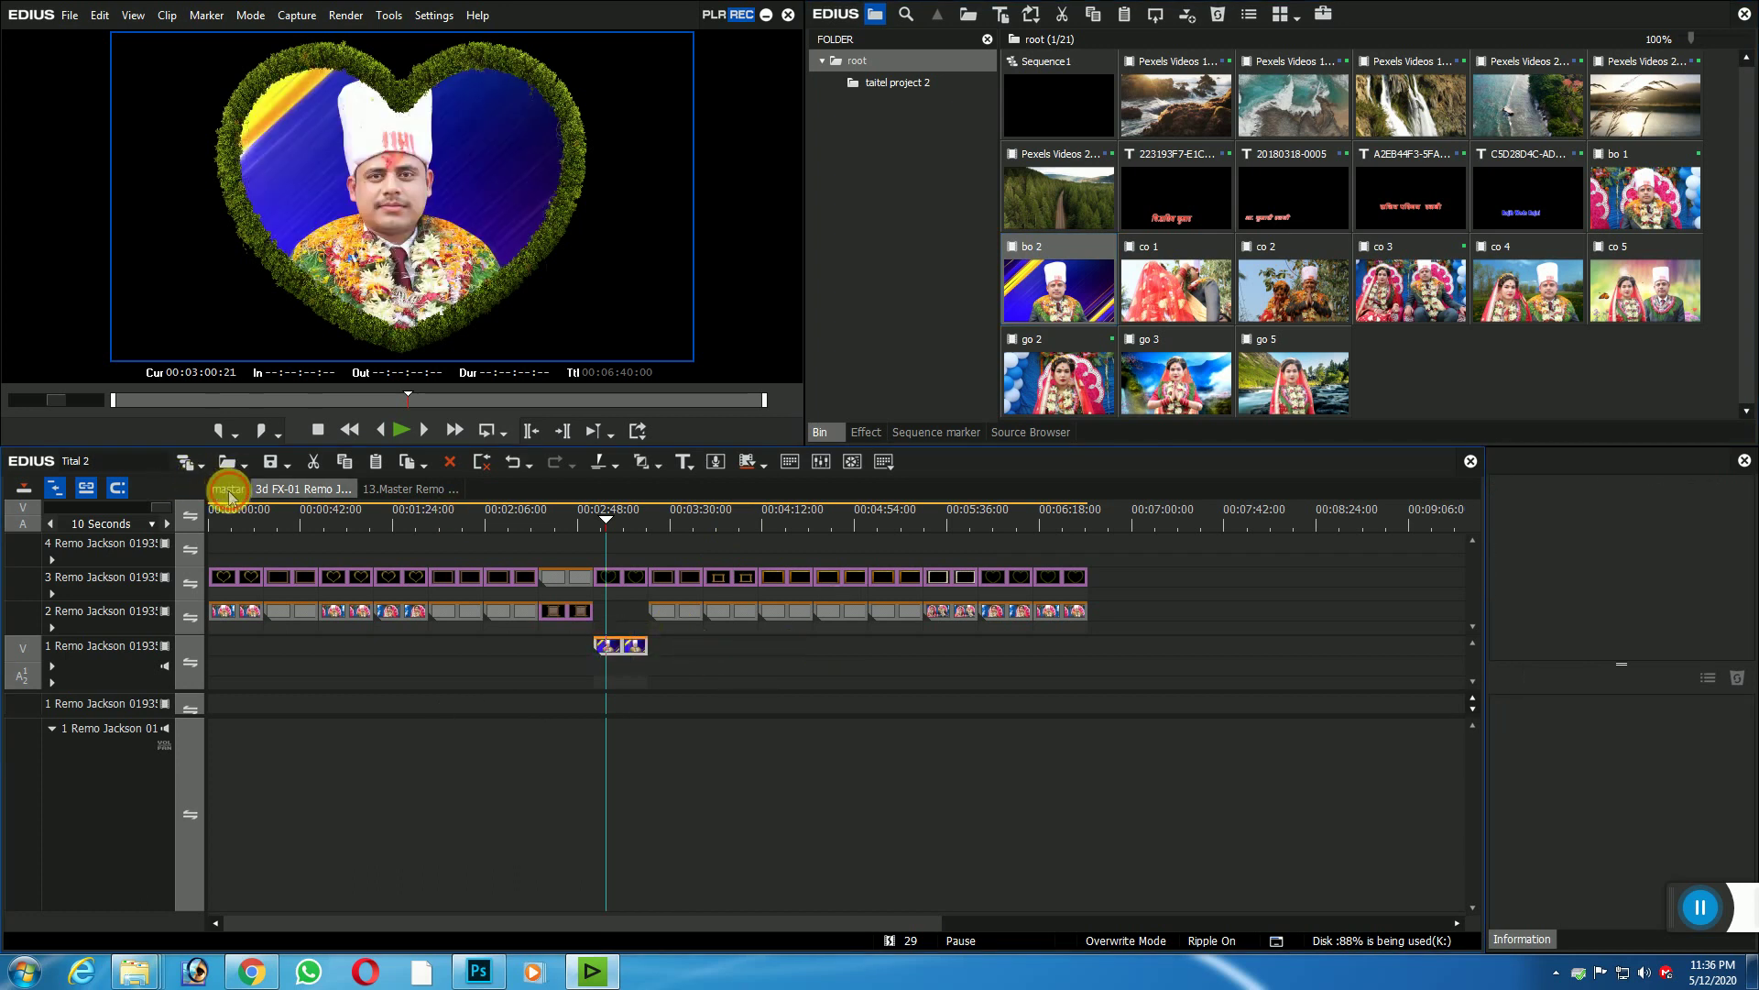
click(228, 490)
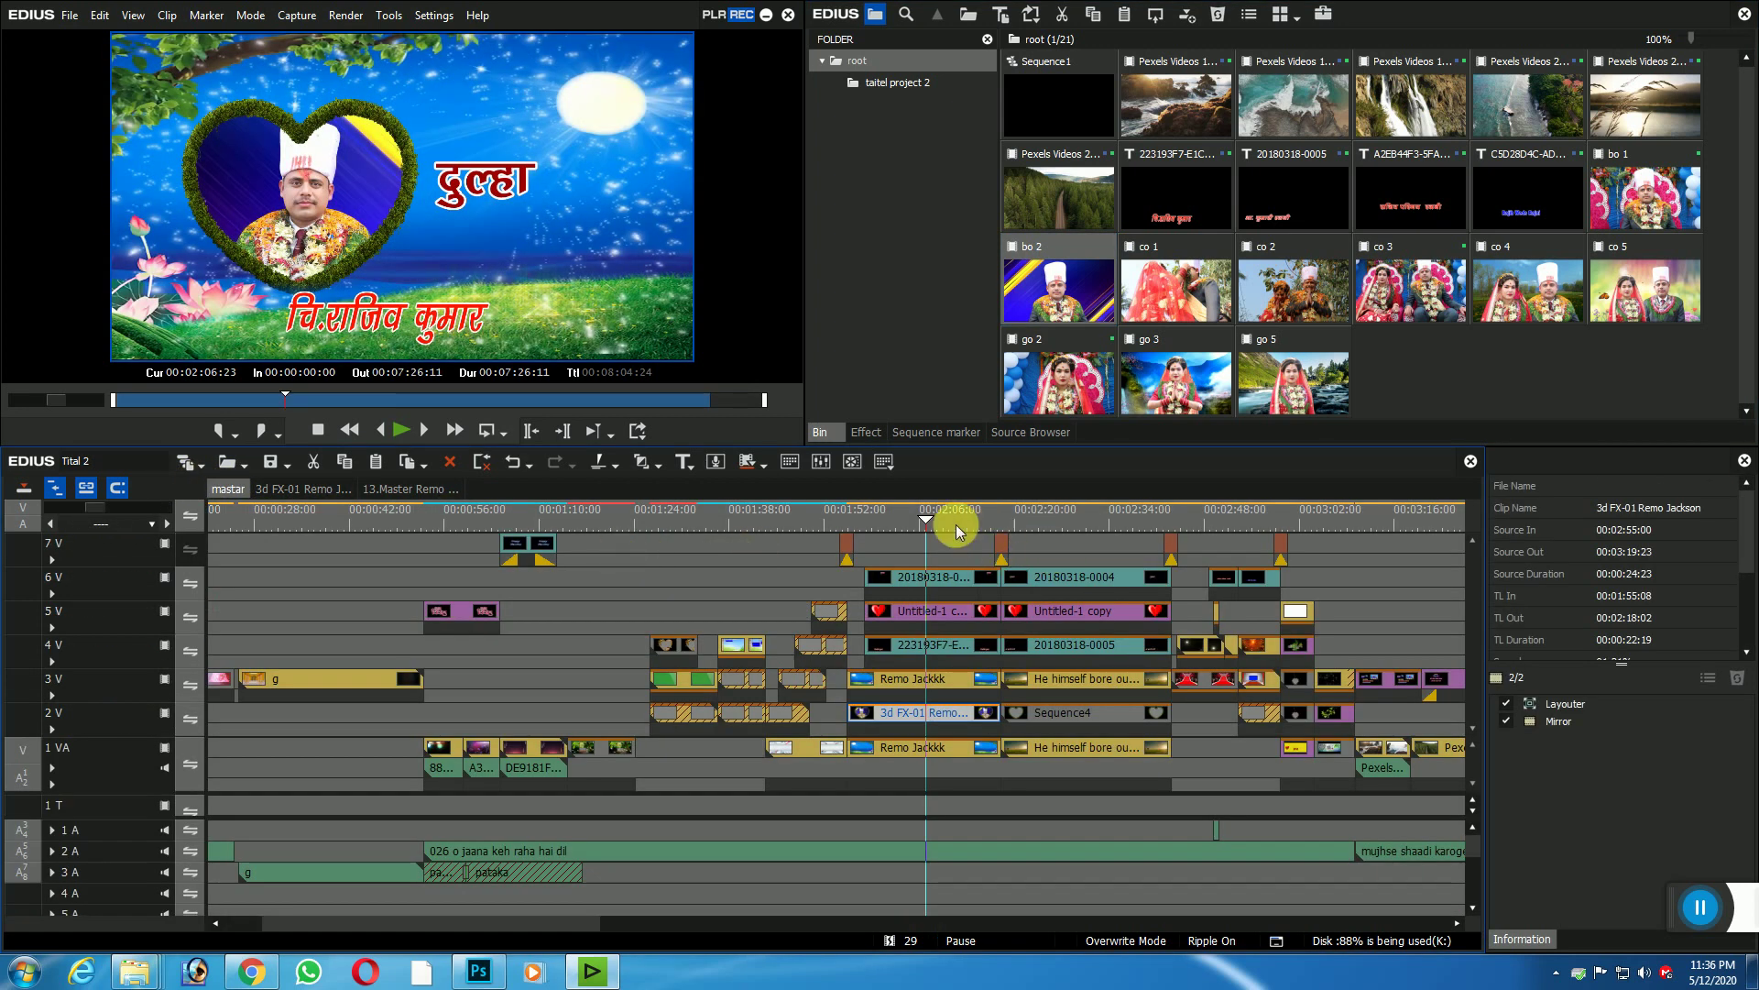
Step: Replay the groom heart section in mastar, then open the 4V groom title in Quick Titler
drag(904, 536, 853, 532)
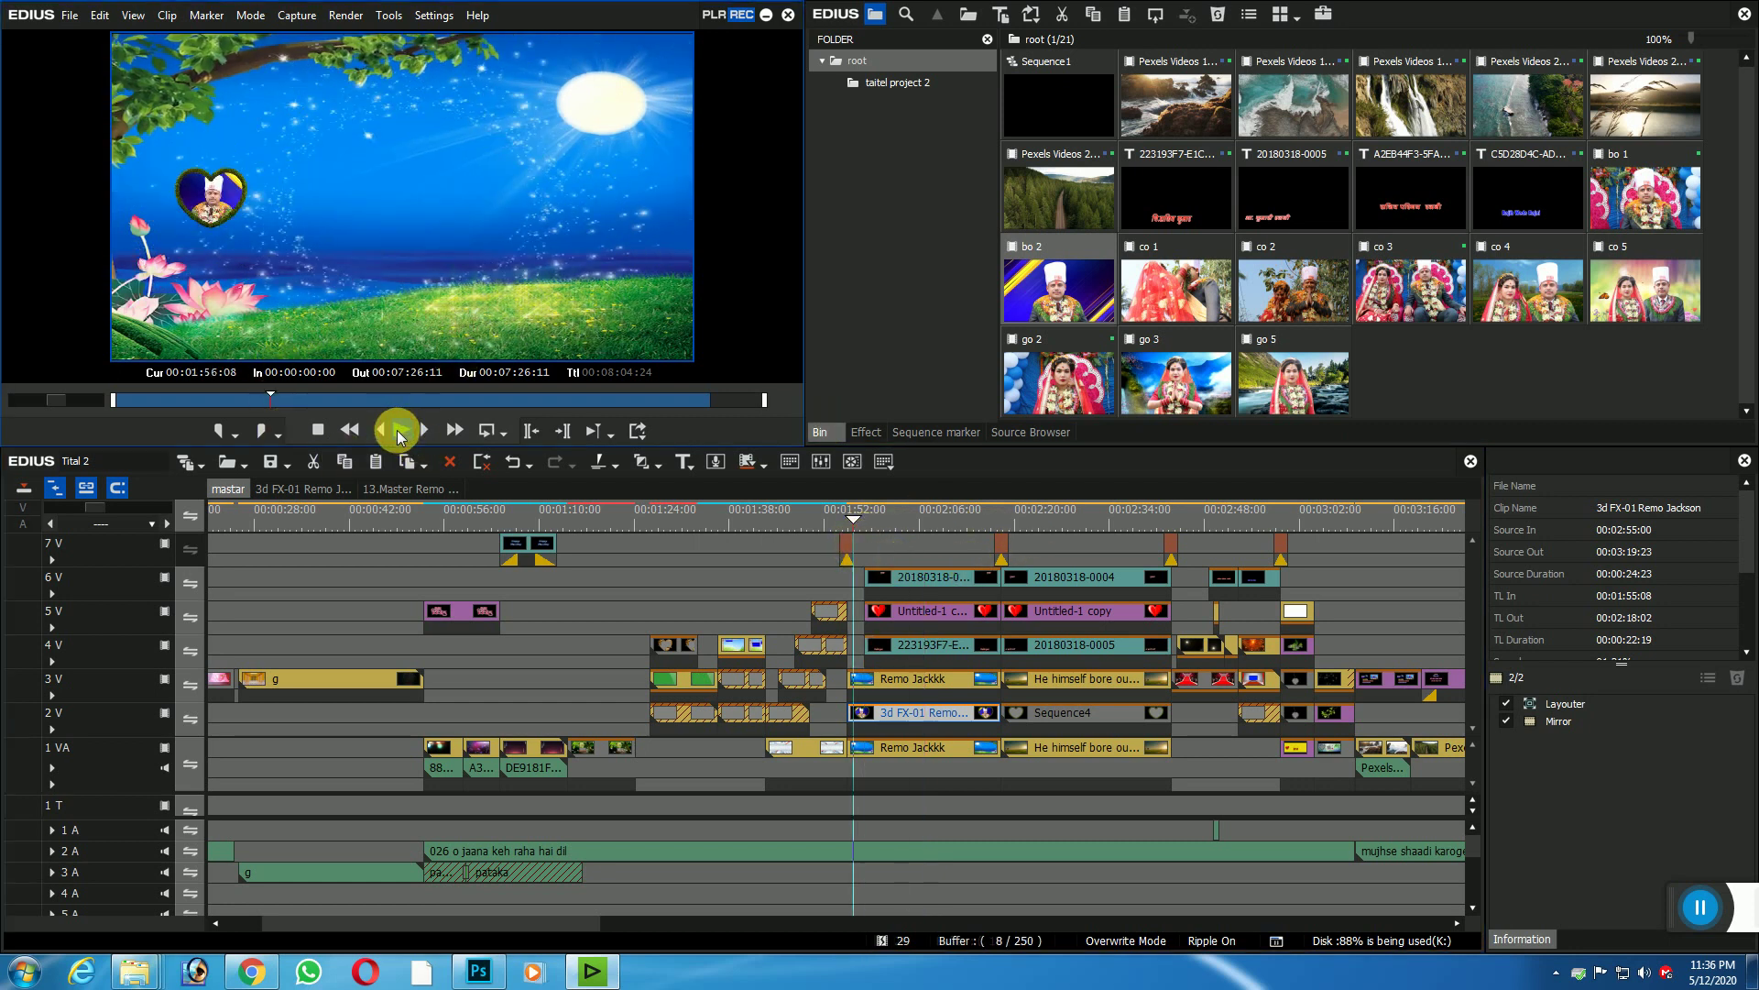
click(401, 430)
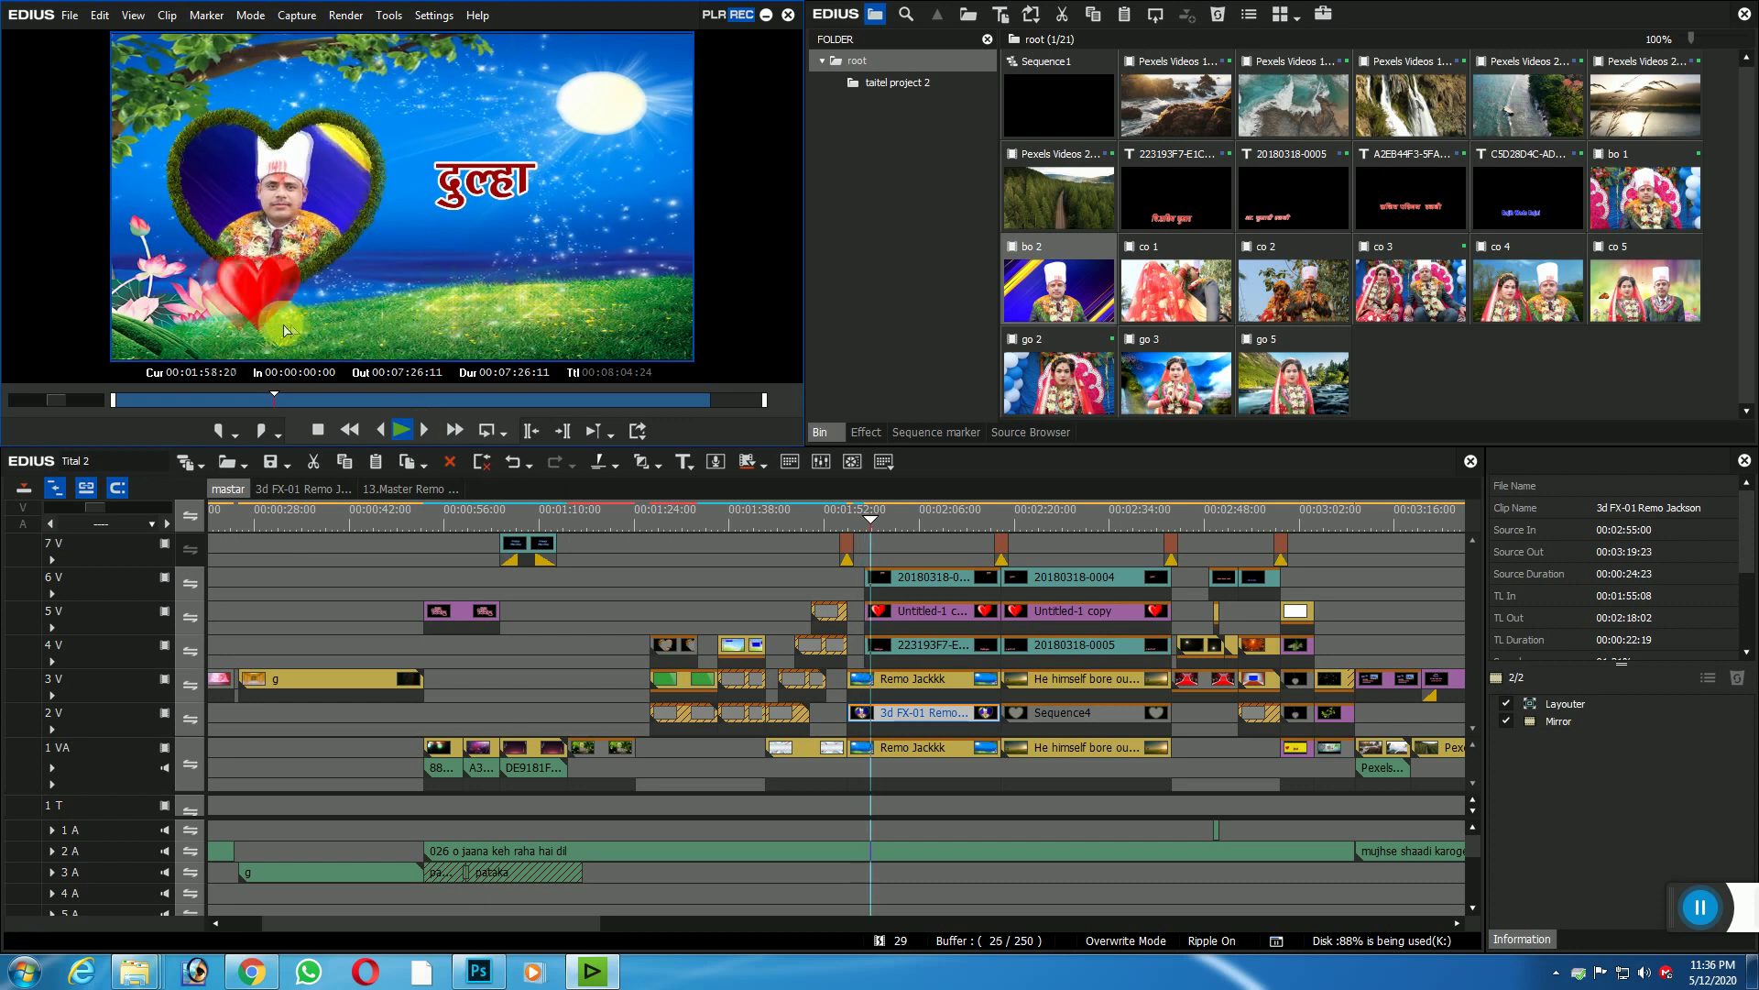
click(883, 520)
click(910, 646)
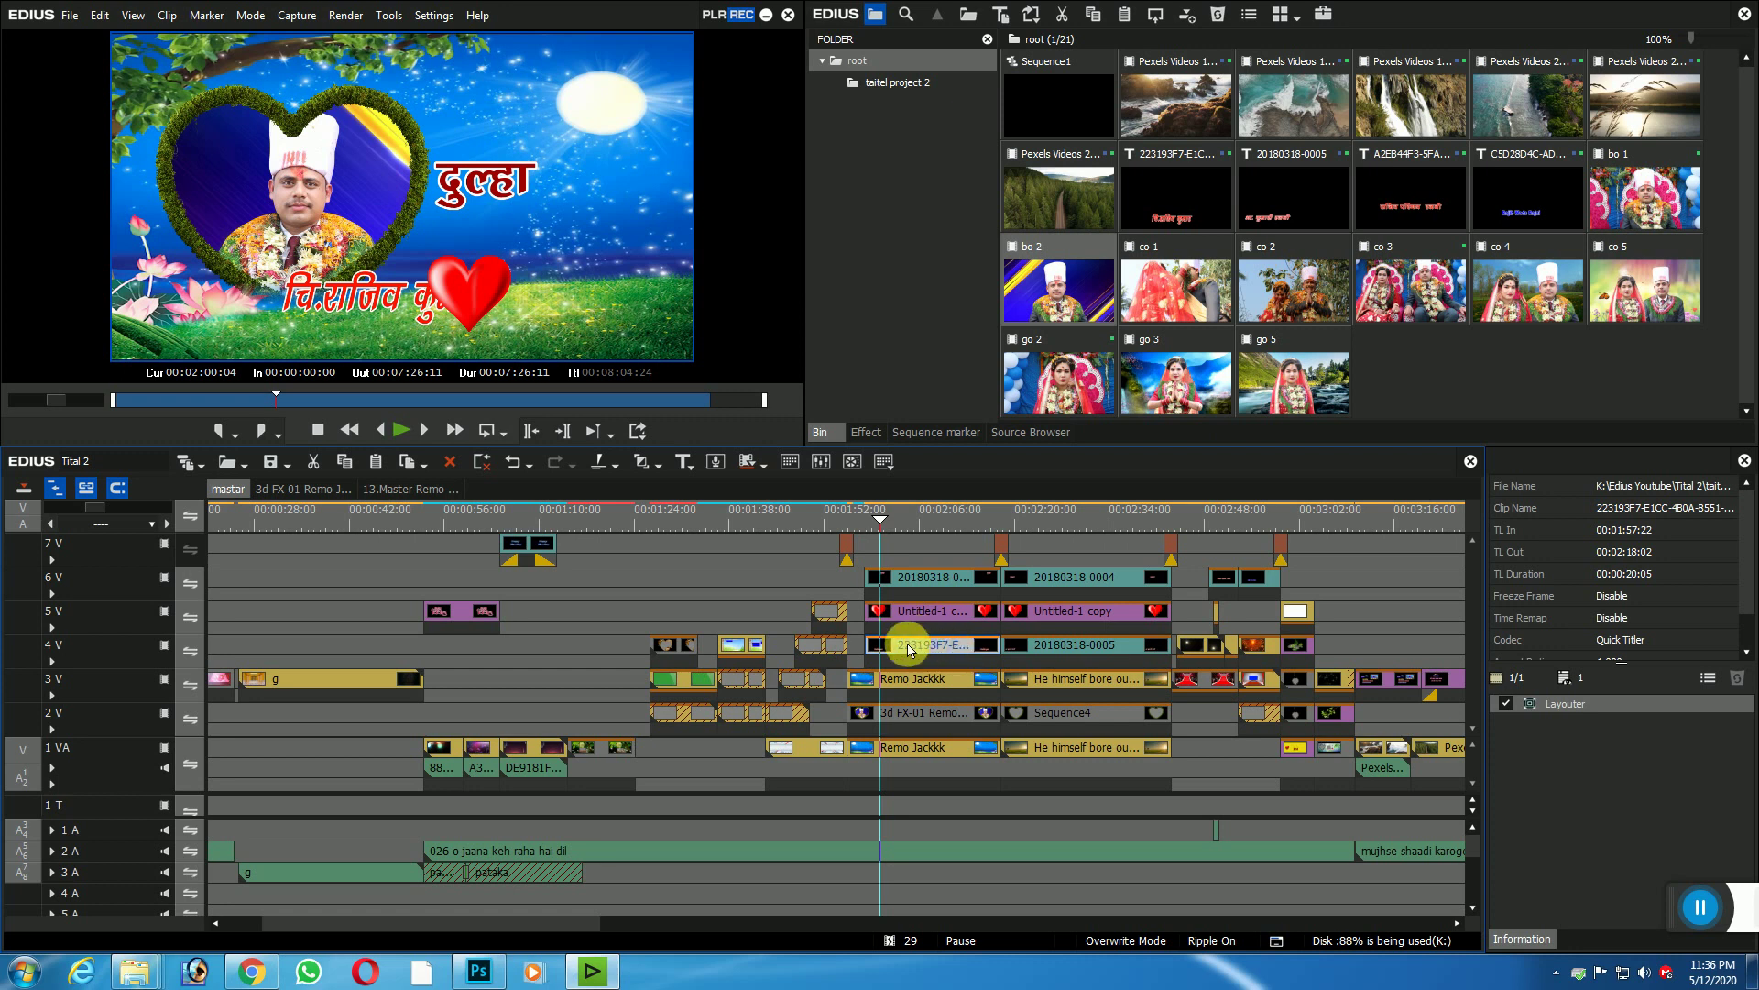
double_click(911, 644)
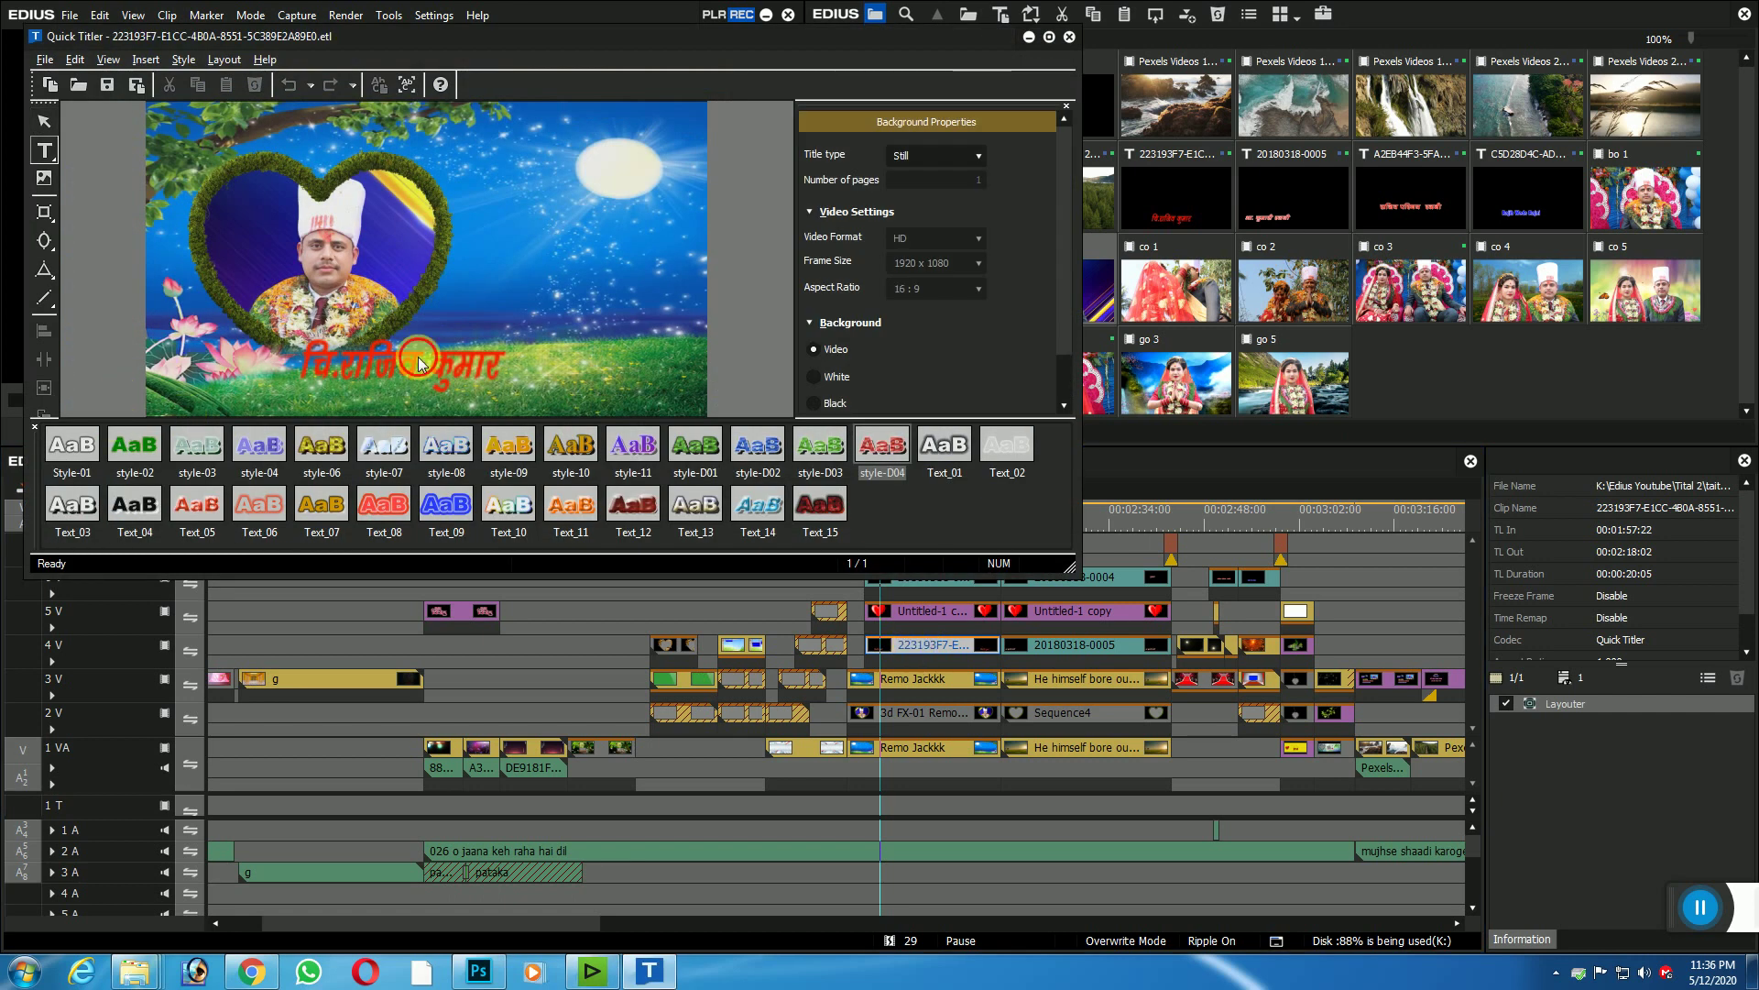
Step: Replace the groom's old name after चि. with the new name in the title
click(392, 370)
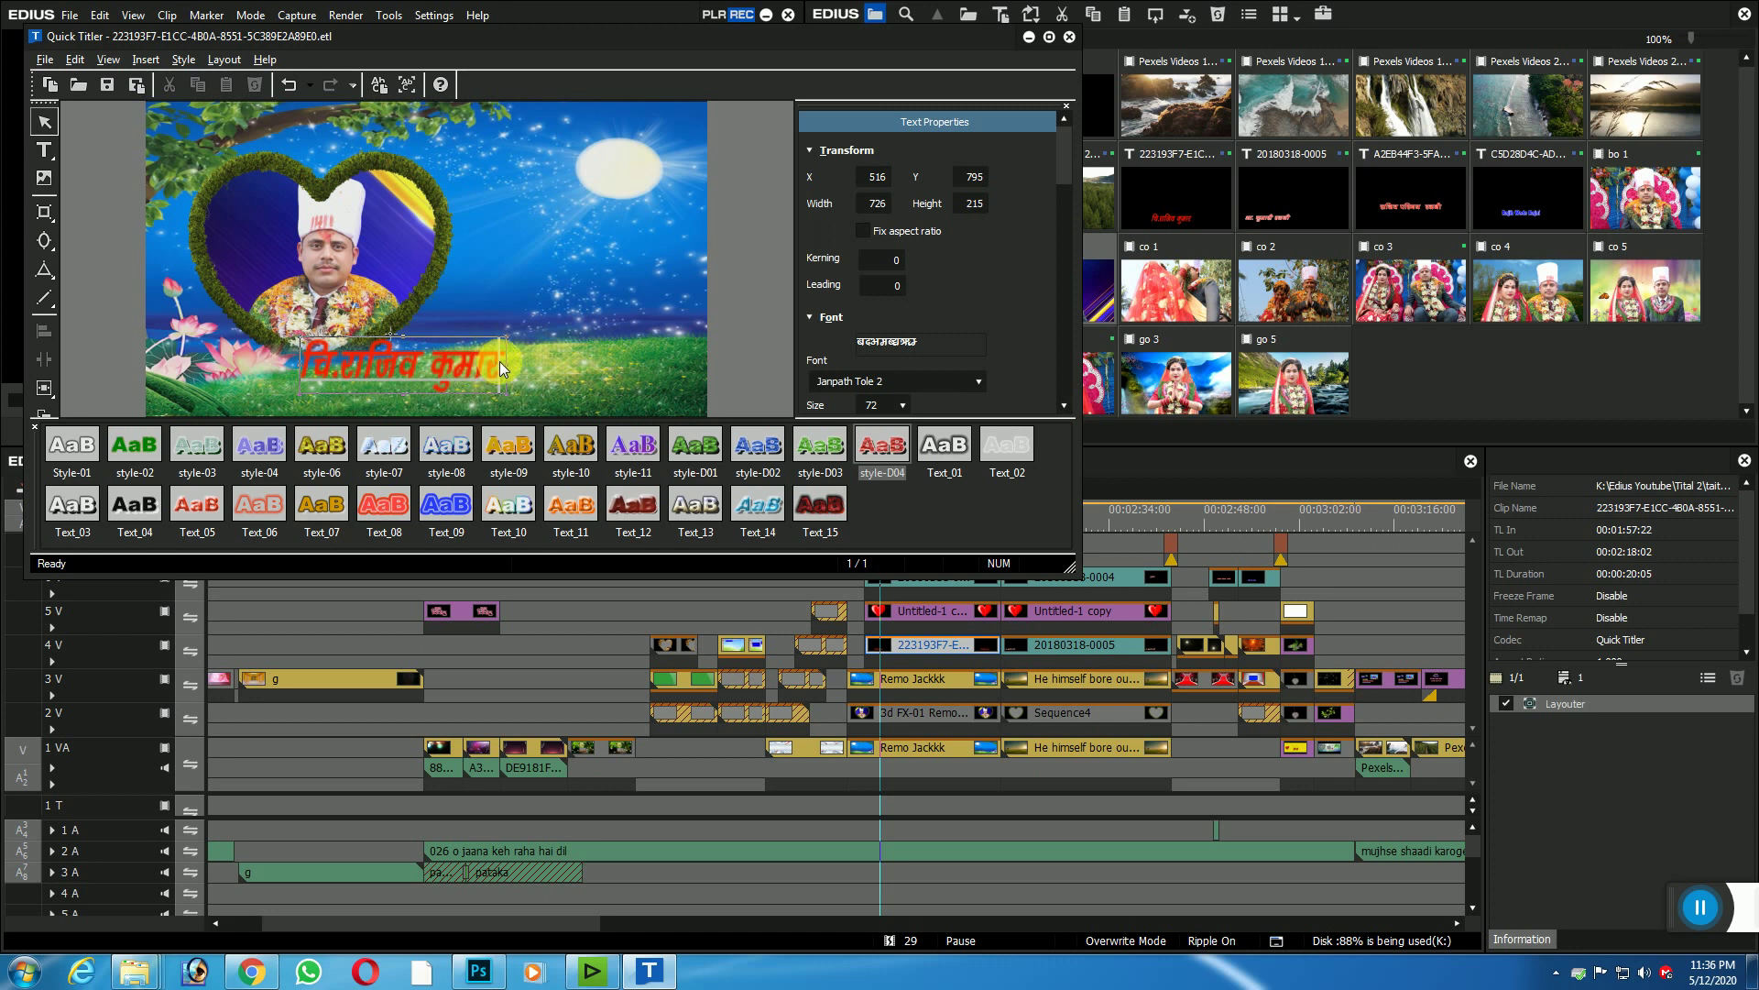
key(BackSpace)
key(BackSpace)
key(BackSpace)
key(BackSpace)
key(BackSpace)
key(BackSpace)
key(BackSpace)
key(BackSpace)
key(BackSpace)
key(BackSpace)
key(BackSpace)
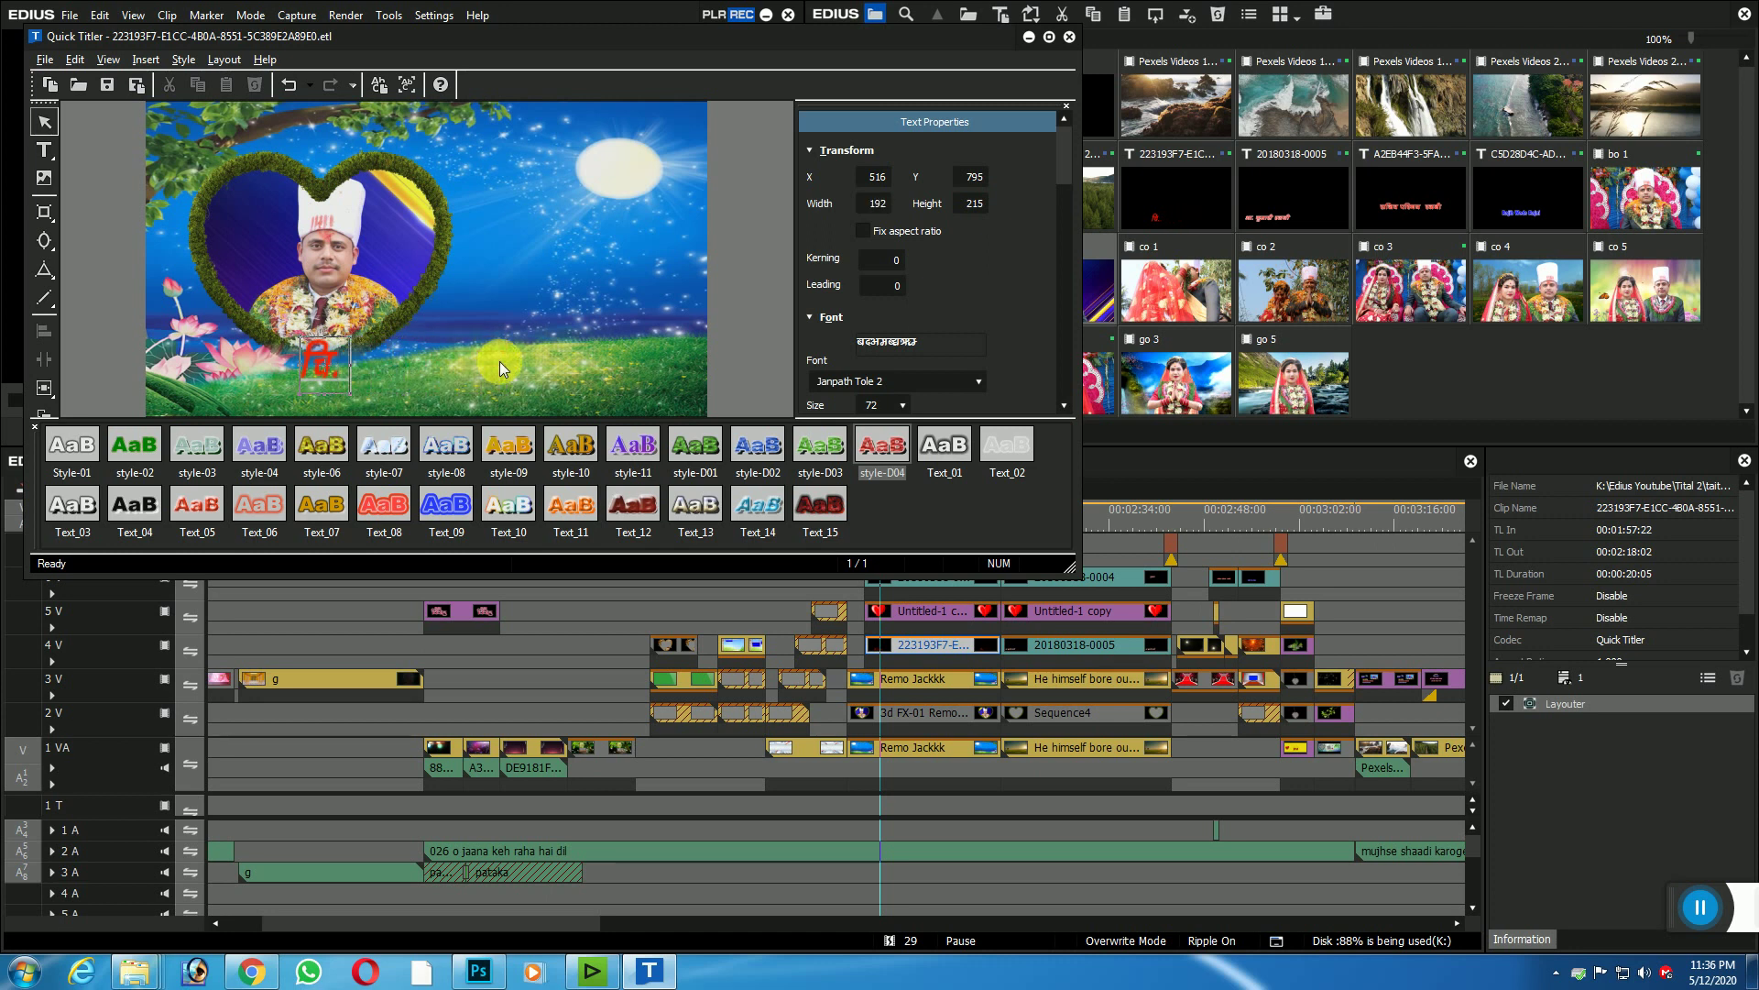
text(जा)
key(BackSpace)
key(BackSpace)
key(BackSpace)
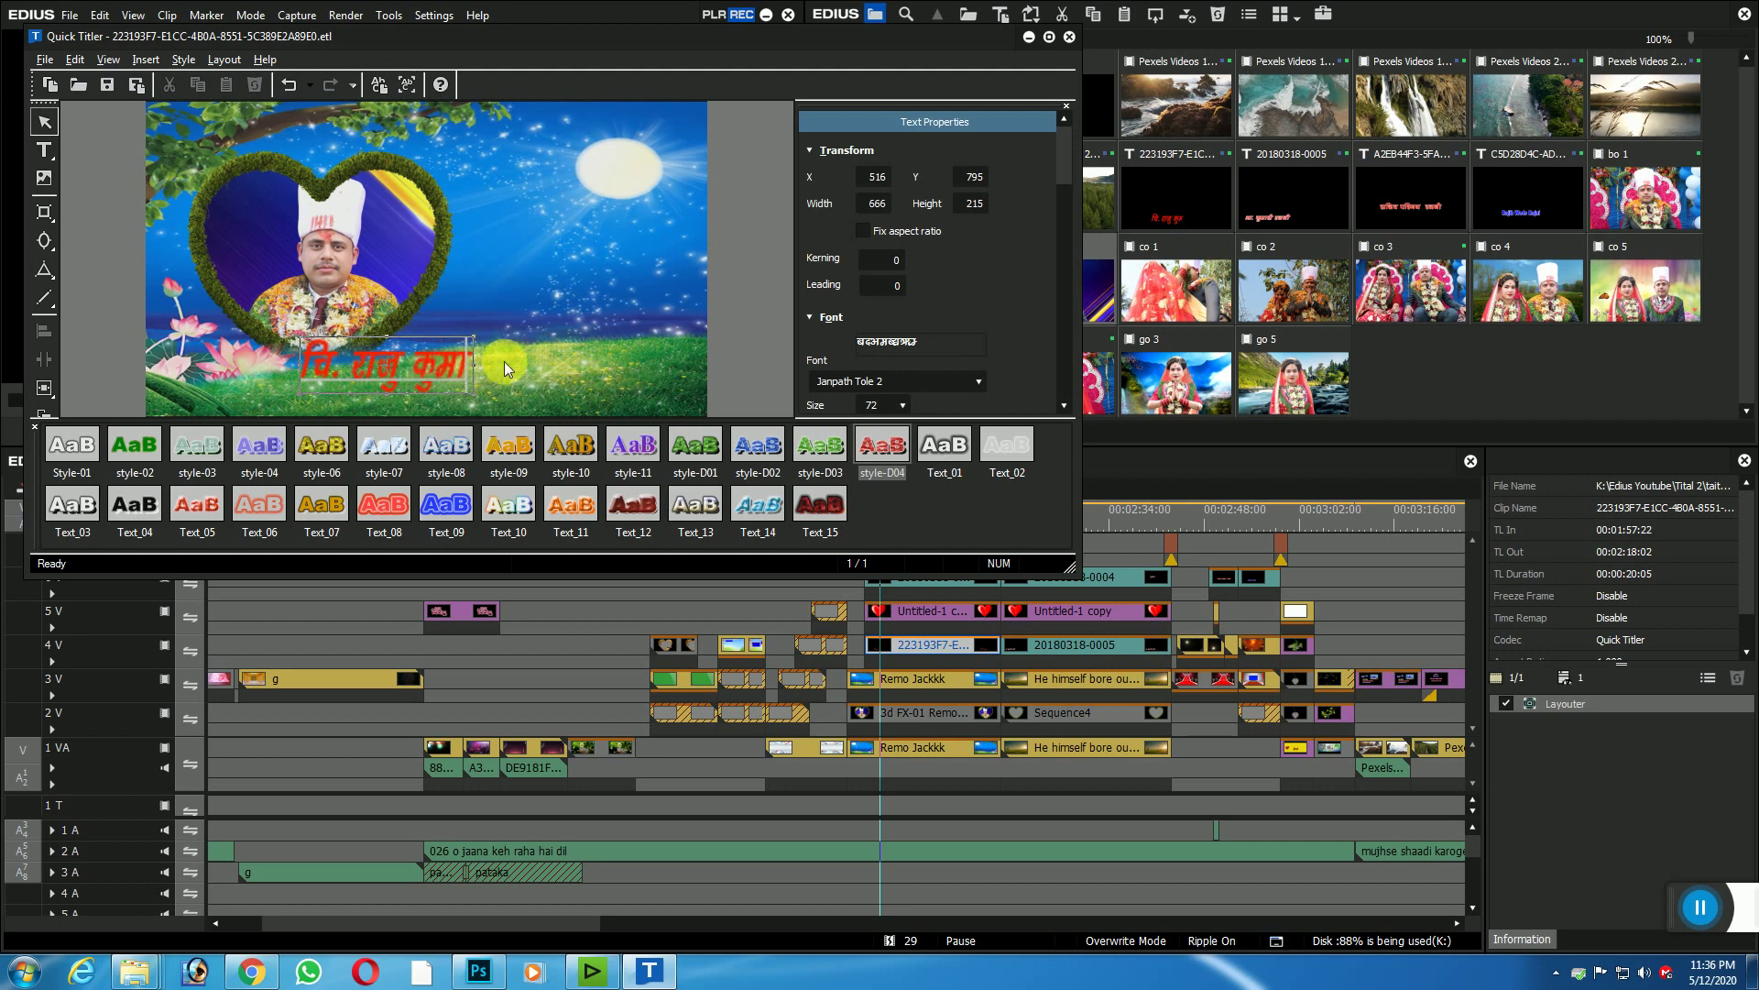
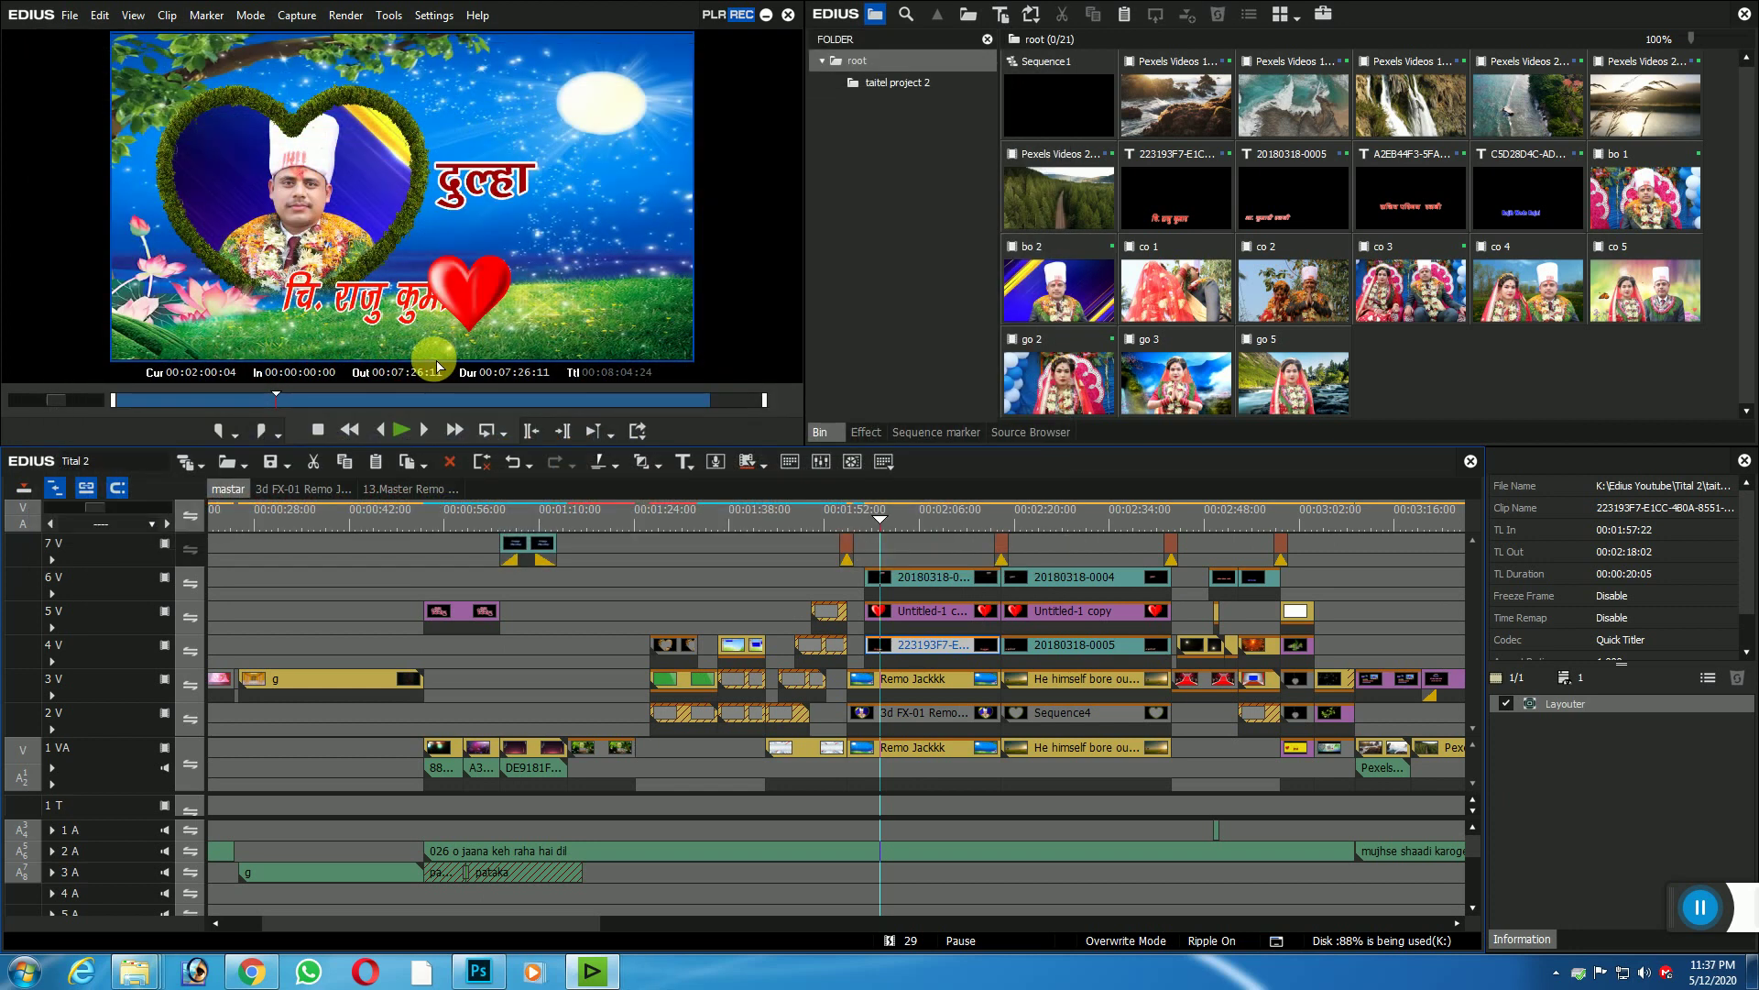
Step: Pause on the groom title, mute audio track 2A, and move to the bride title frame
click(861, 524)
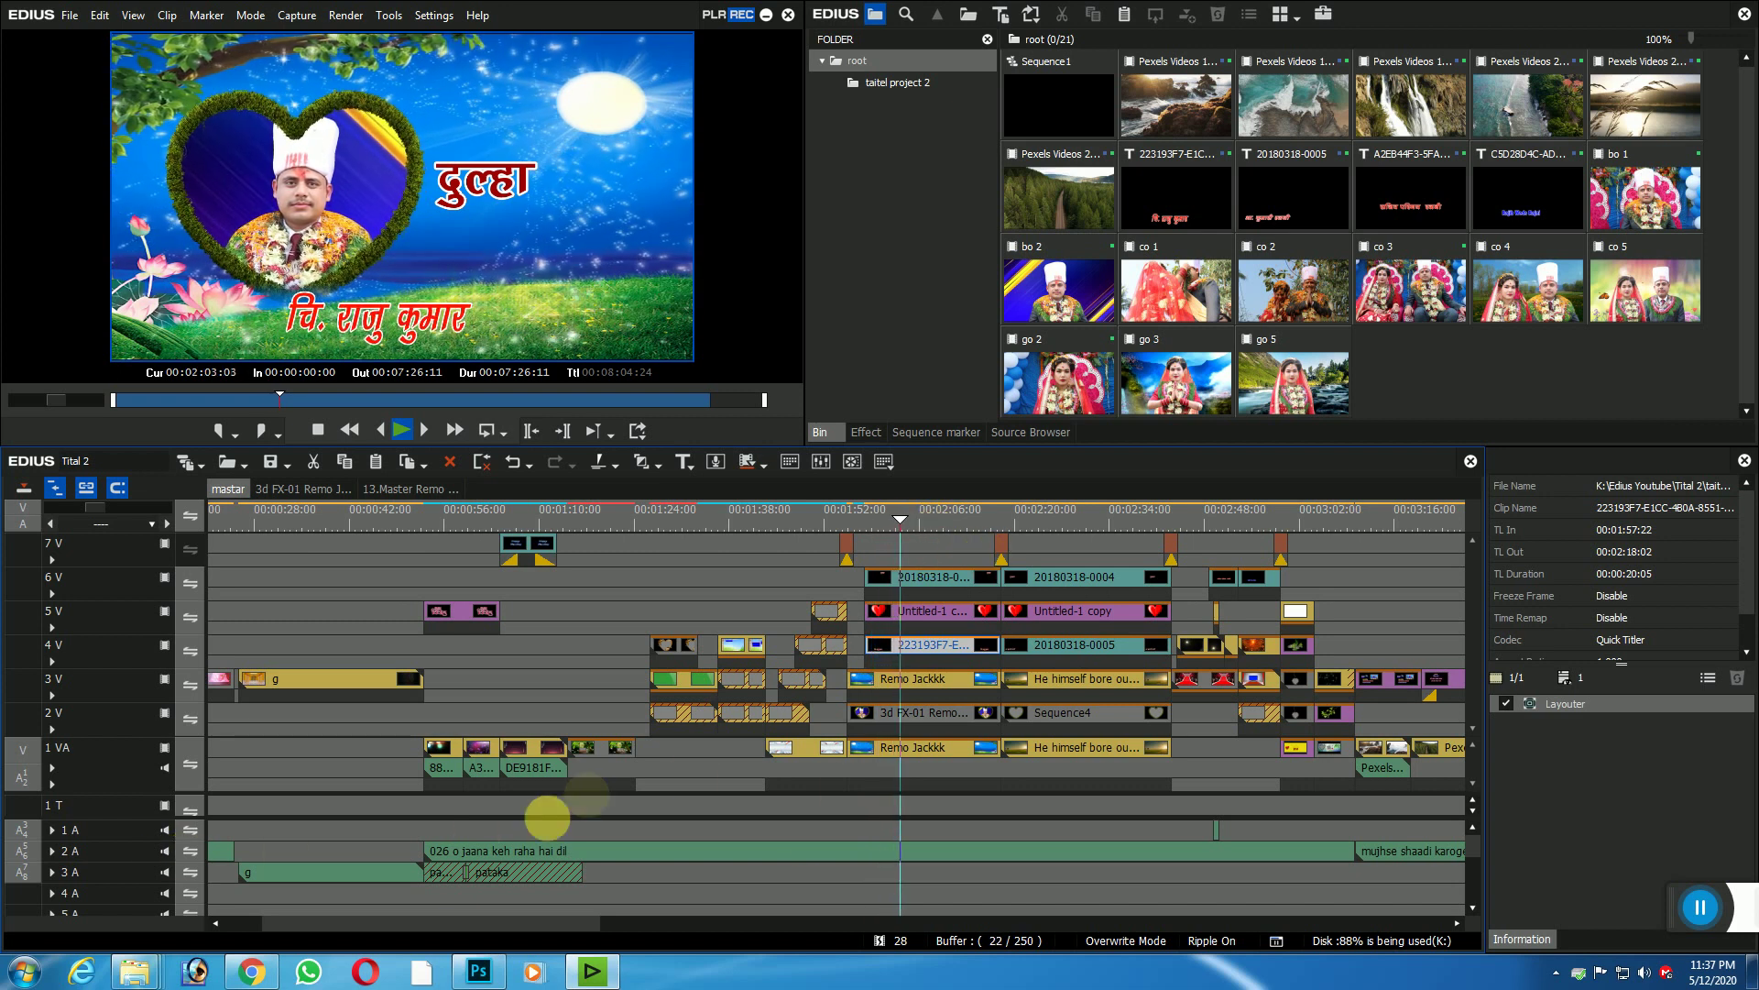
key(space)
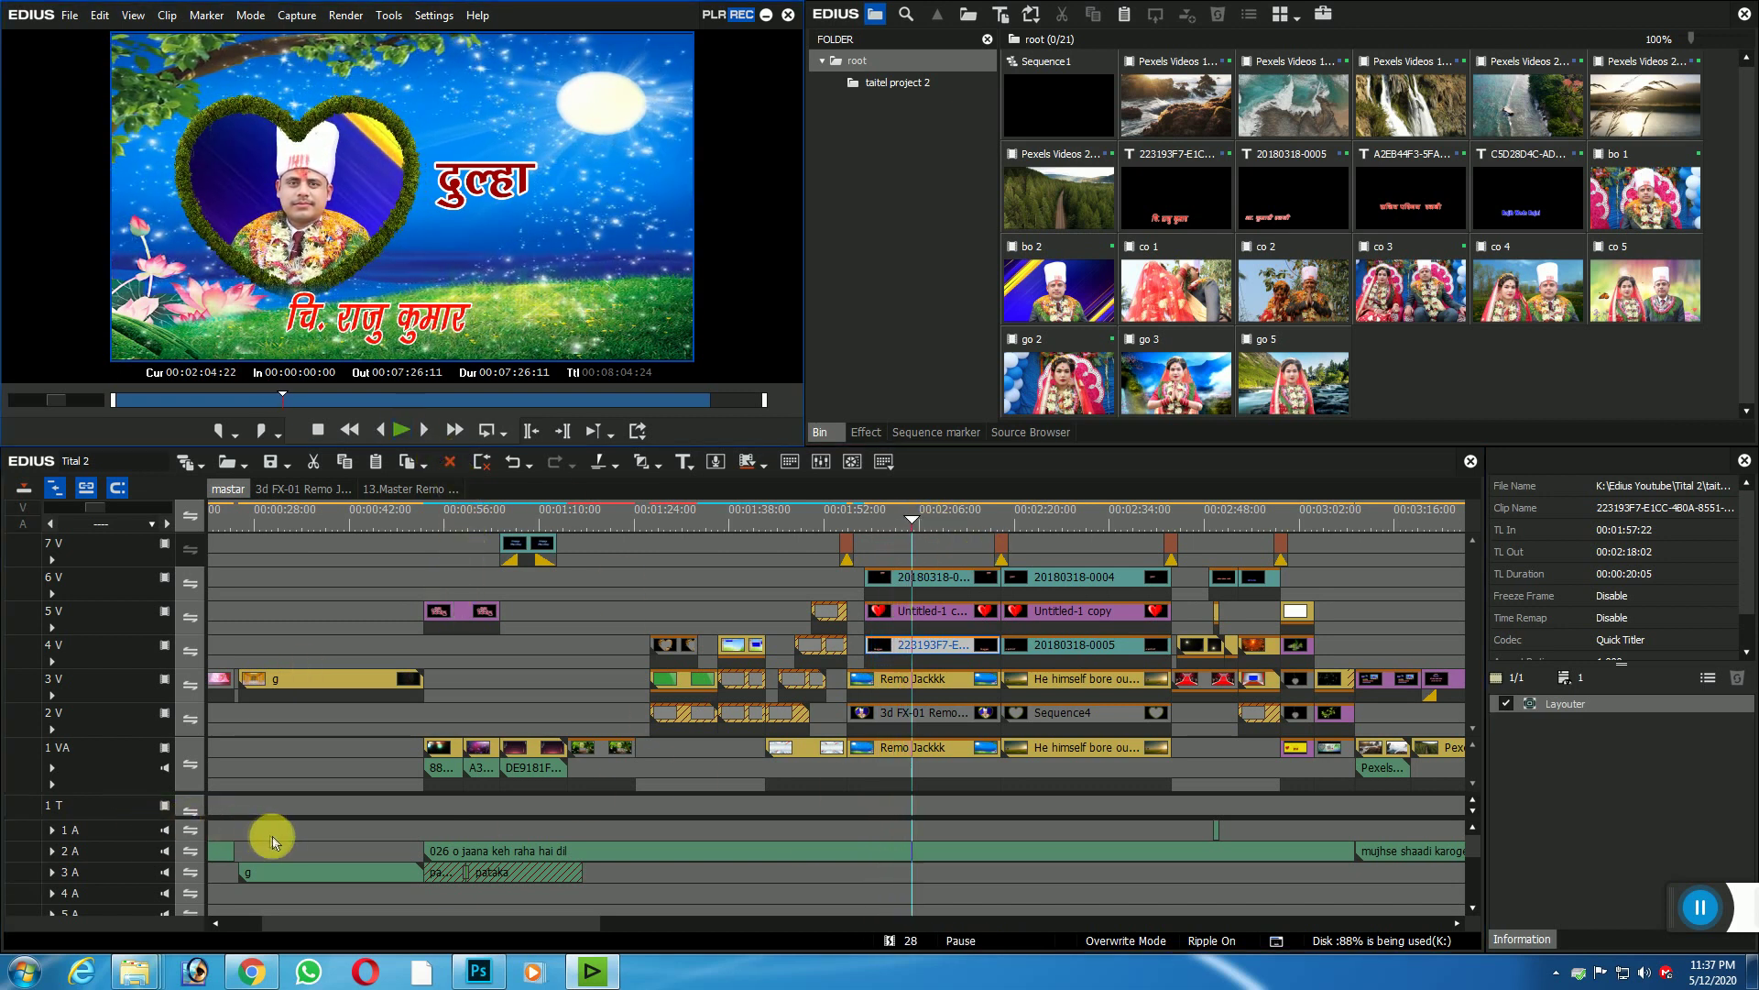
click(166, 852)
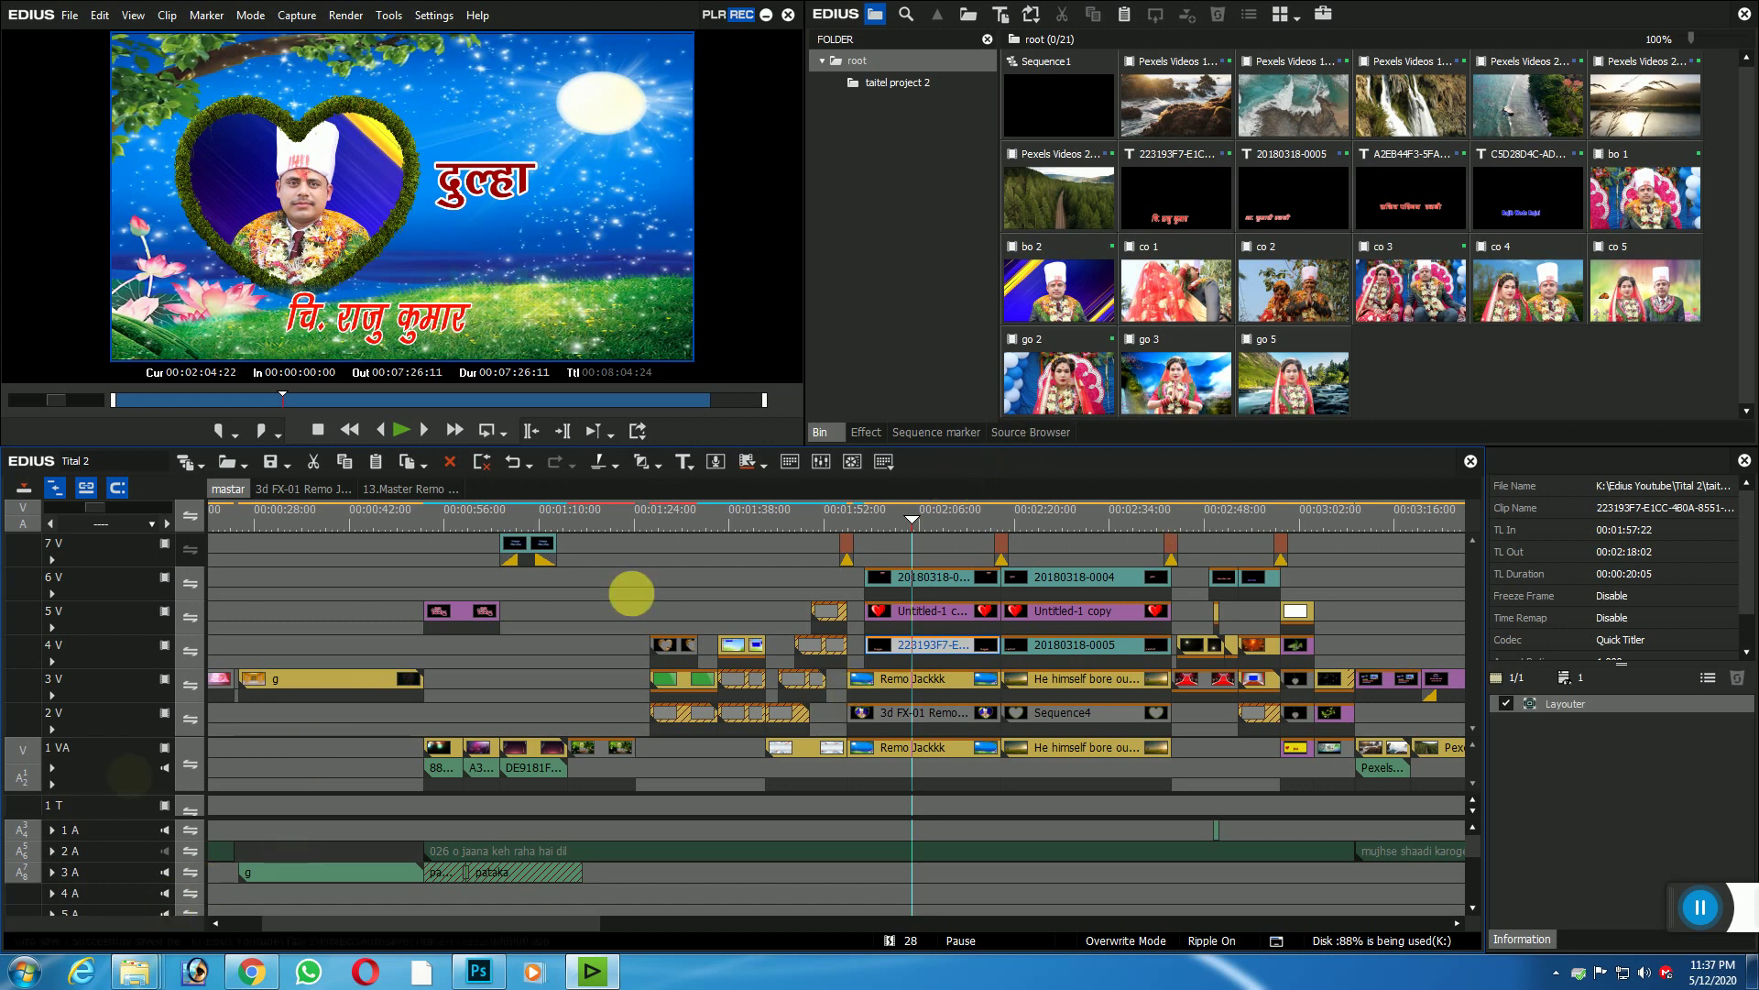
drag(903, 516, 926, 524)
click(1020, 522)
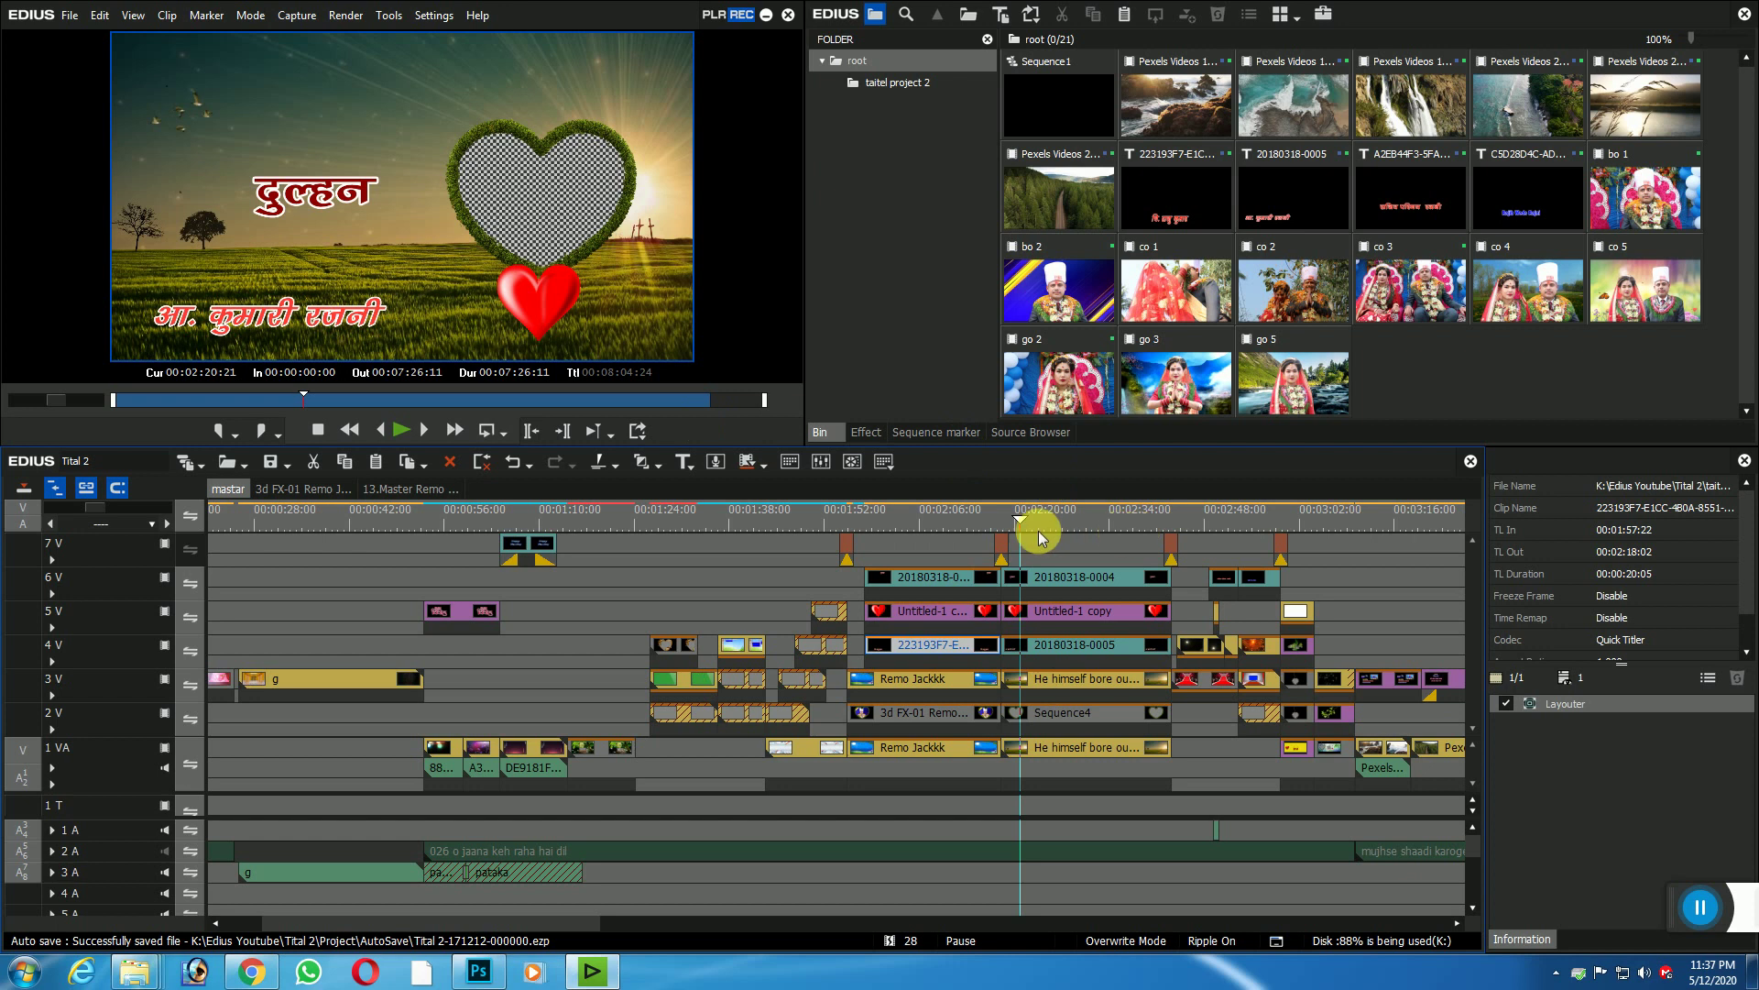
Step: Replace go 1 with the bride's go 3 clip in Sequence4, then return to mastar
double_click(1065, 713)
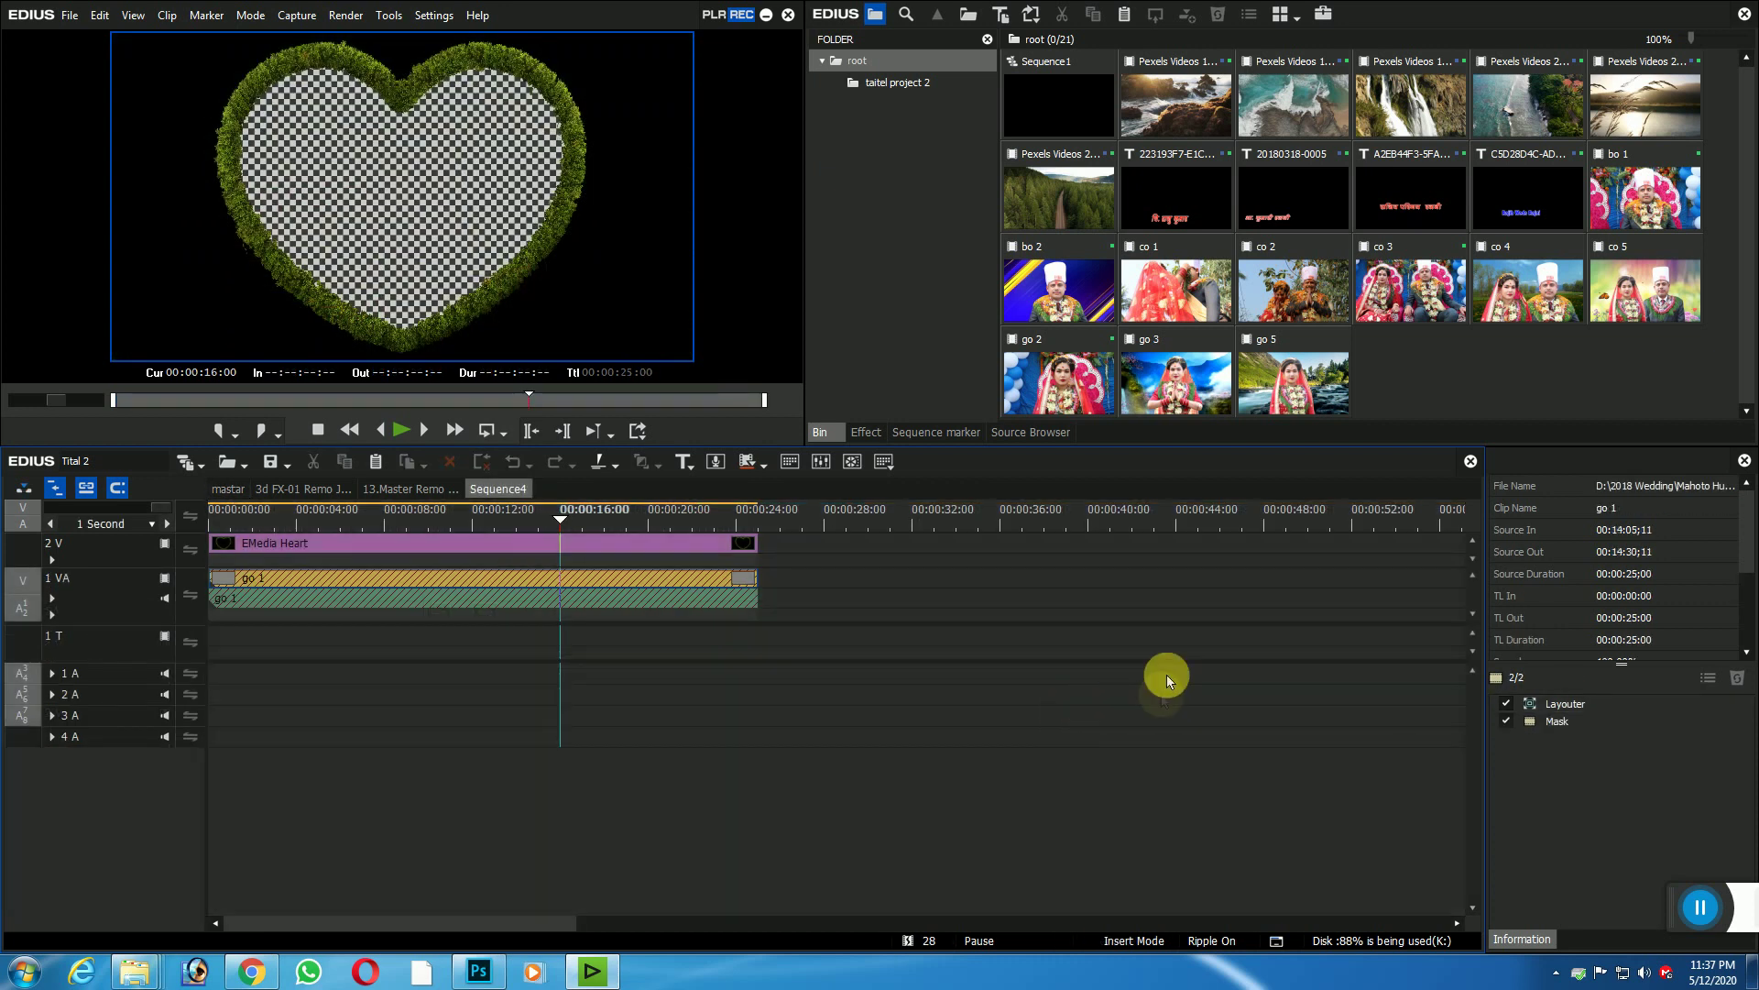
click(341, 583)
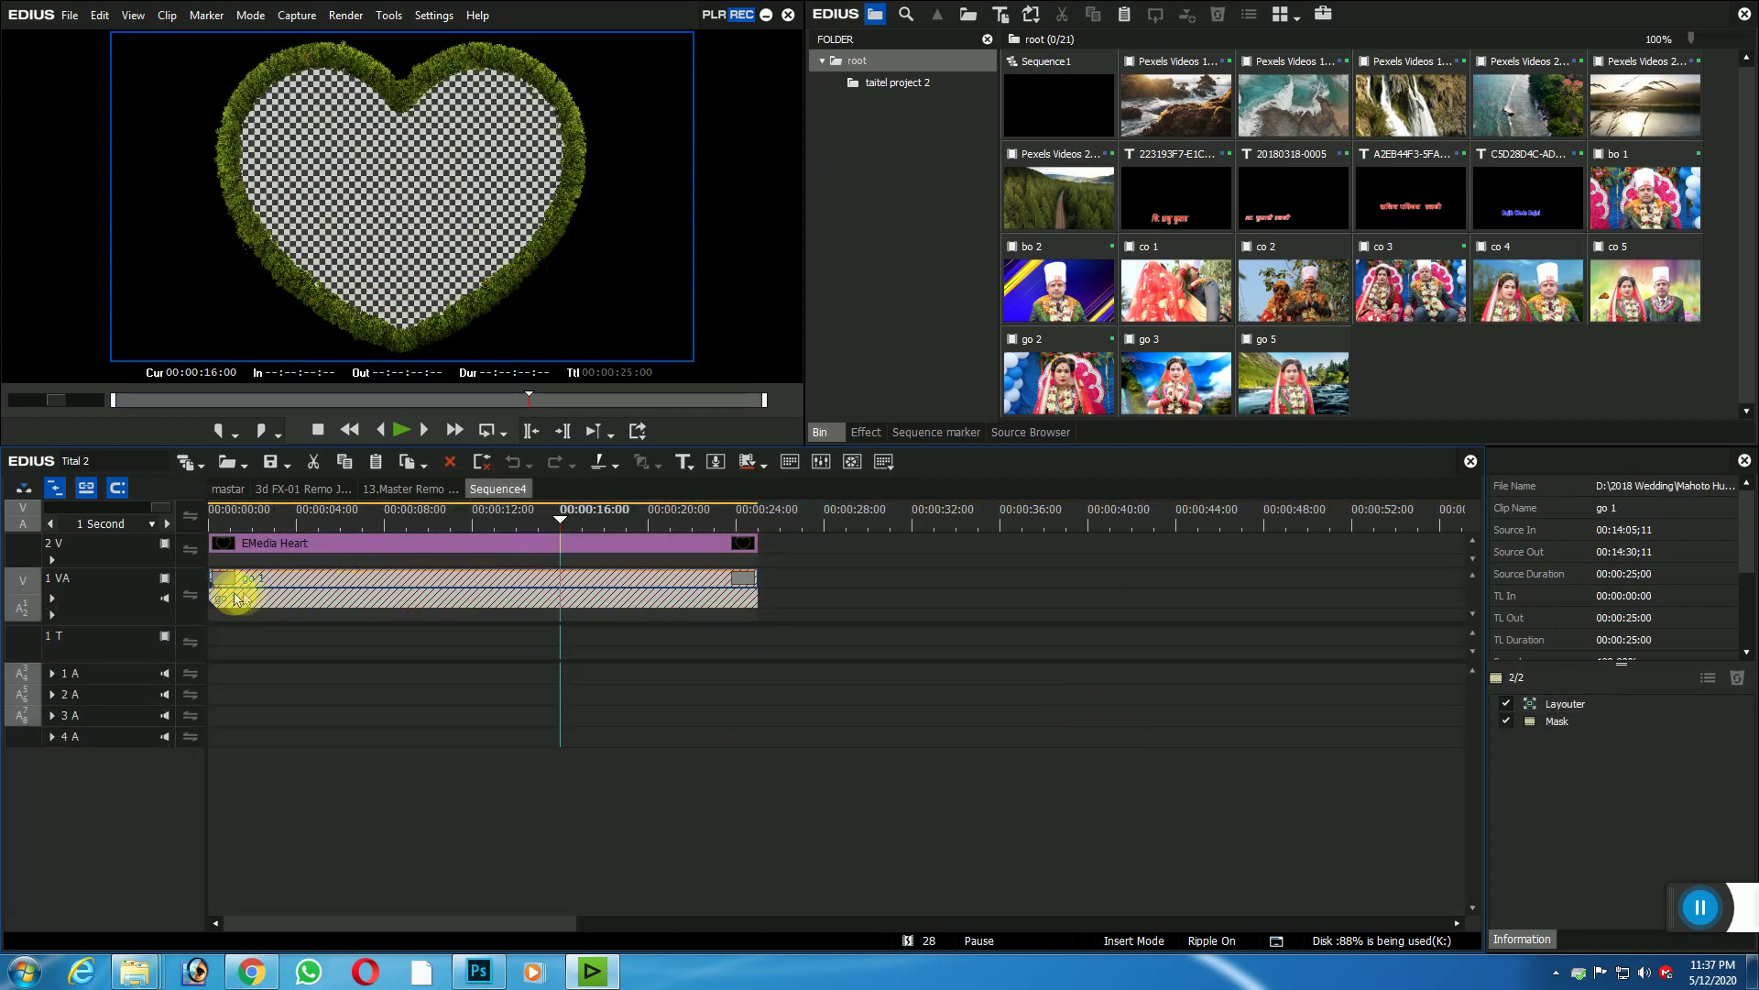
click(1184, 379)
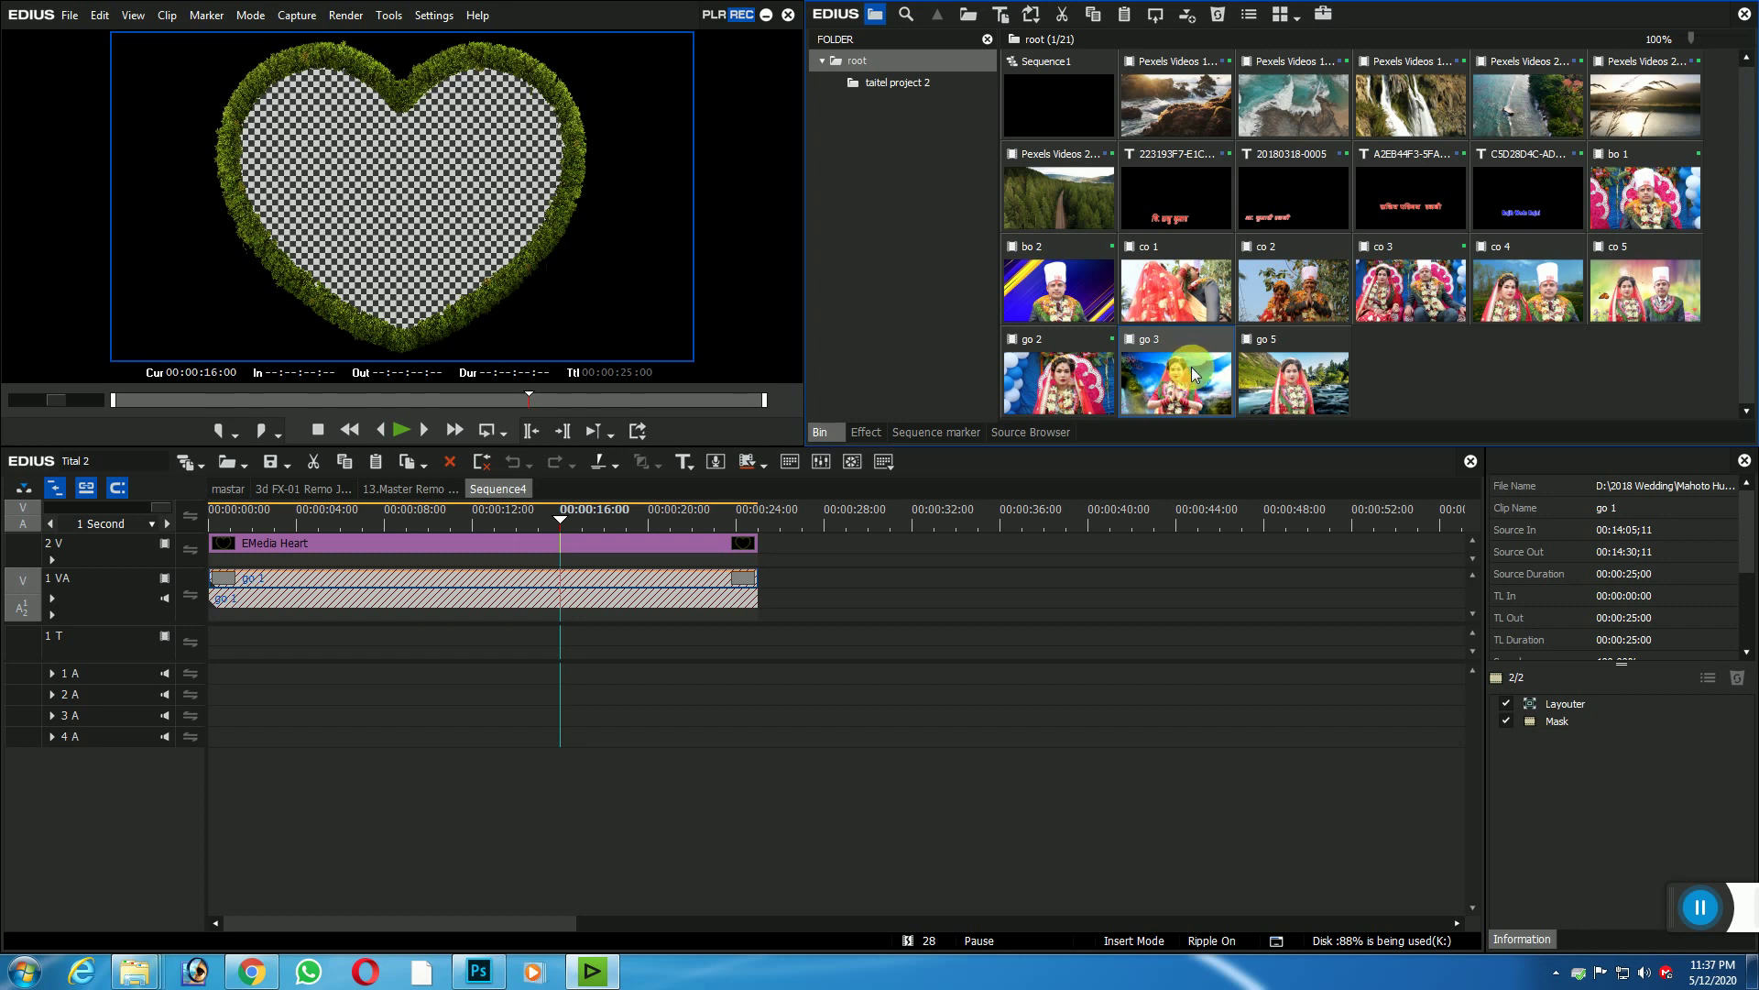
click(500, 585)
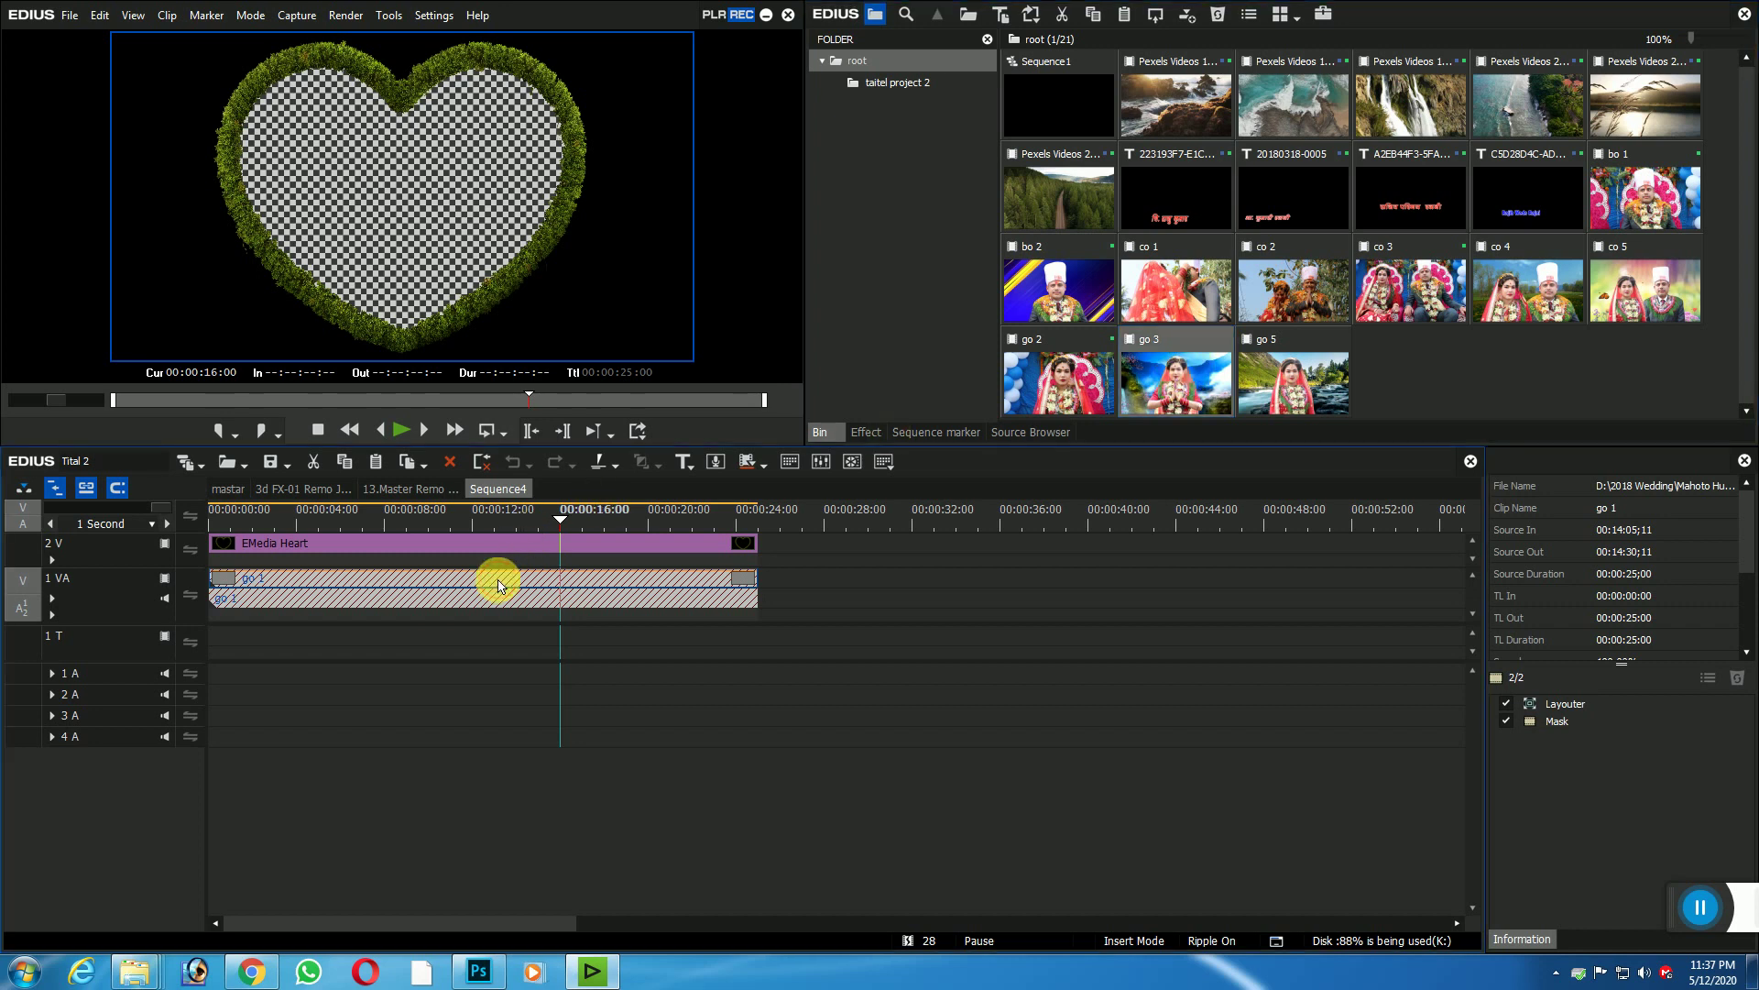
key(ctrl+r)
drag(556, 515, 380, 539)
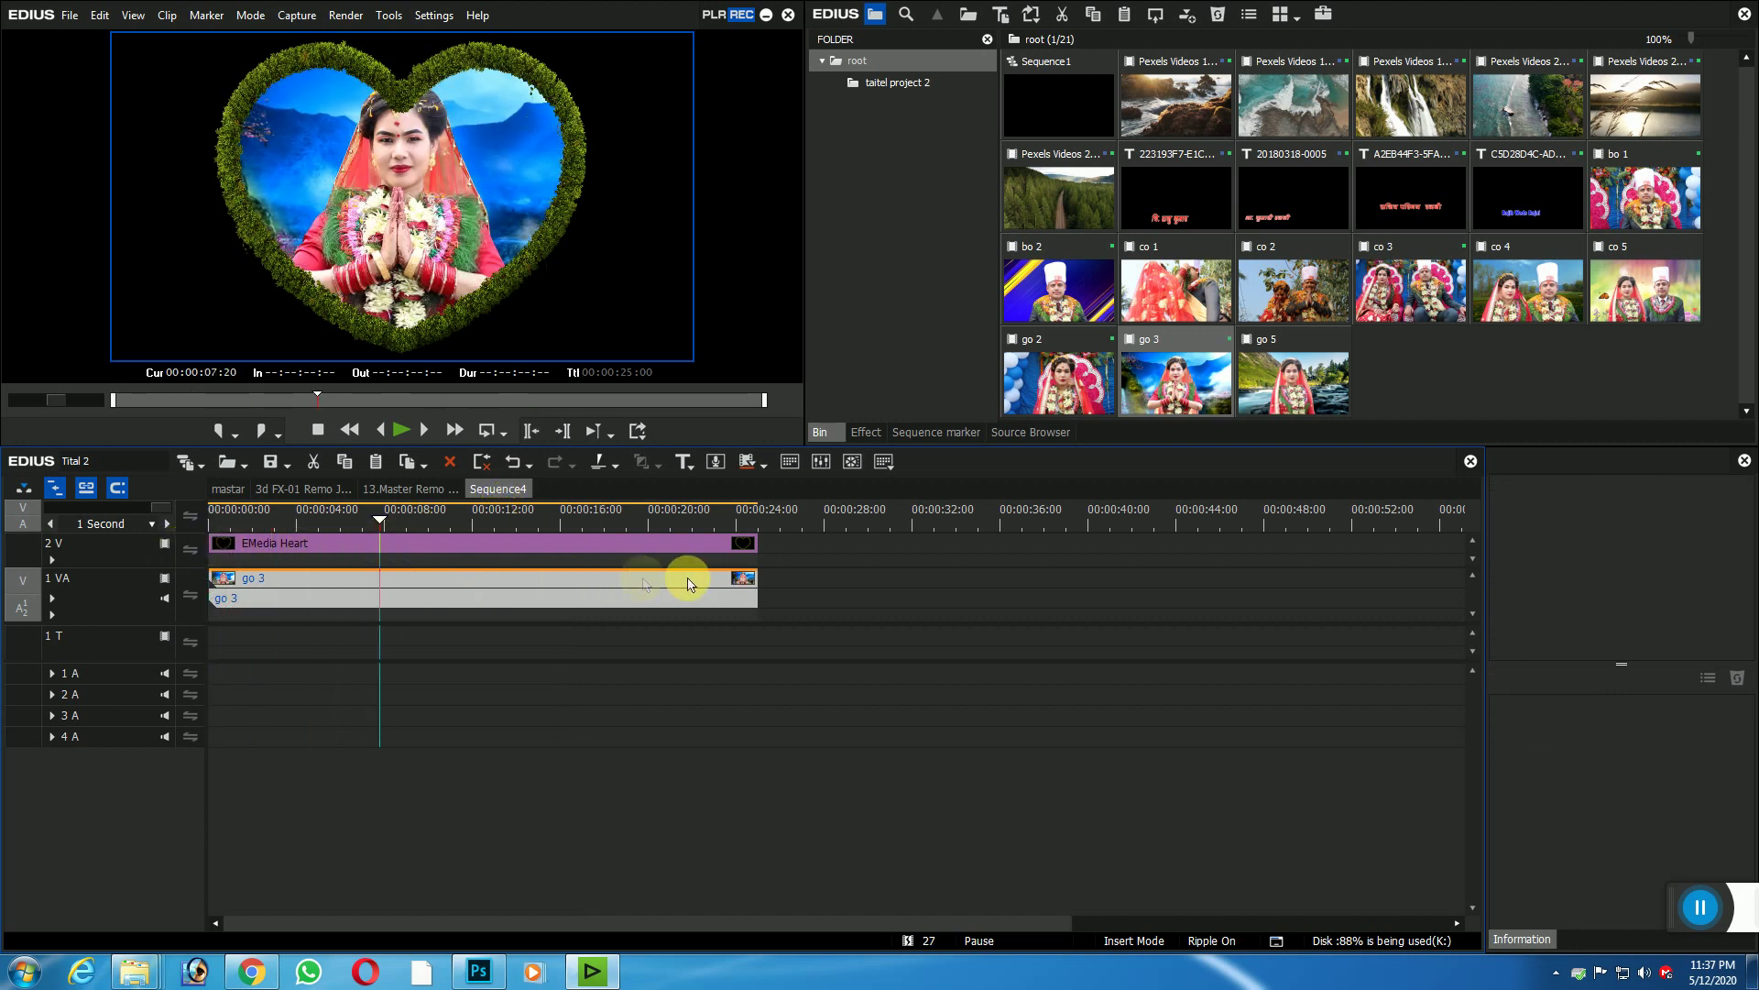
click(228, 489)
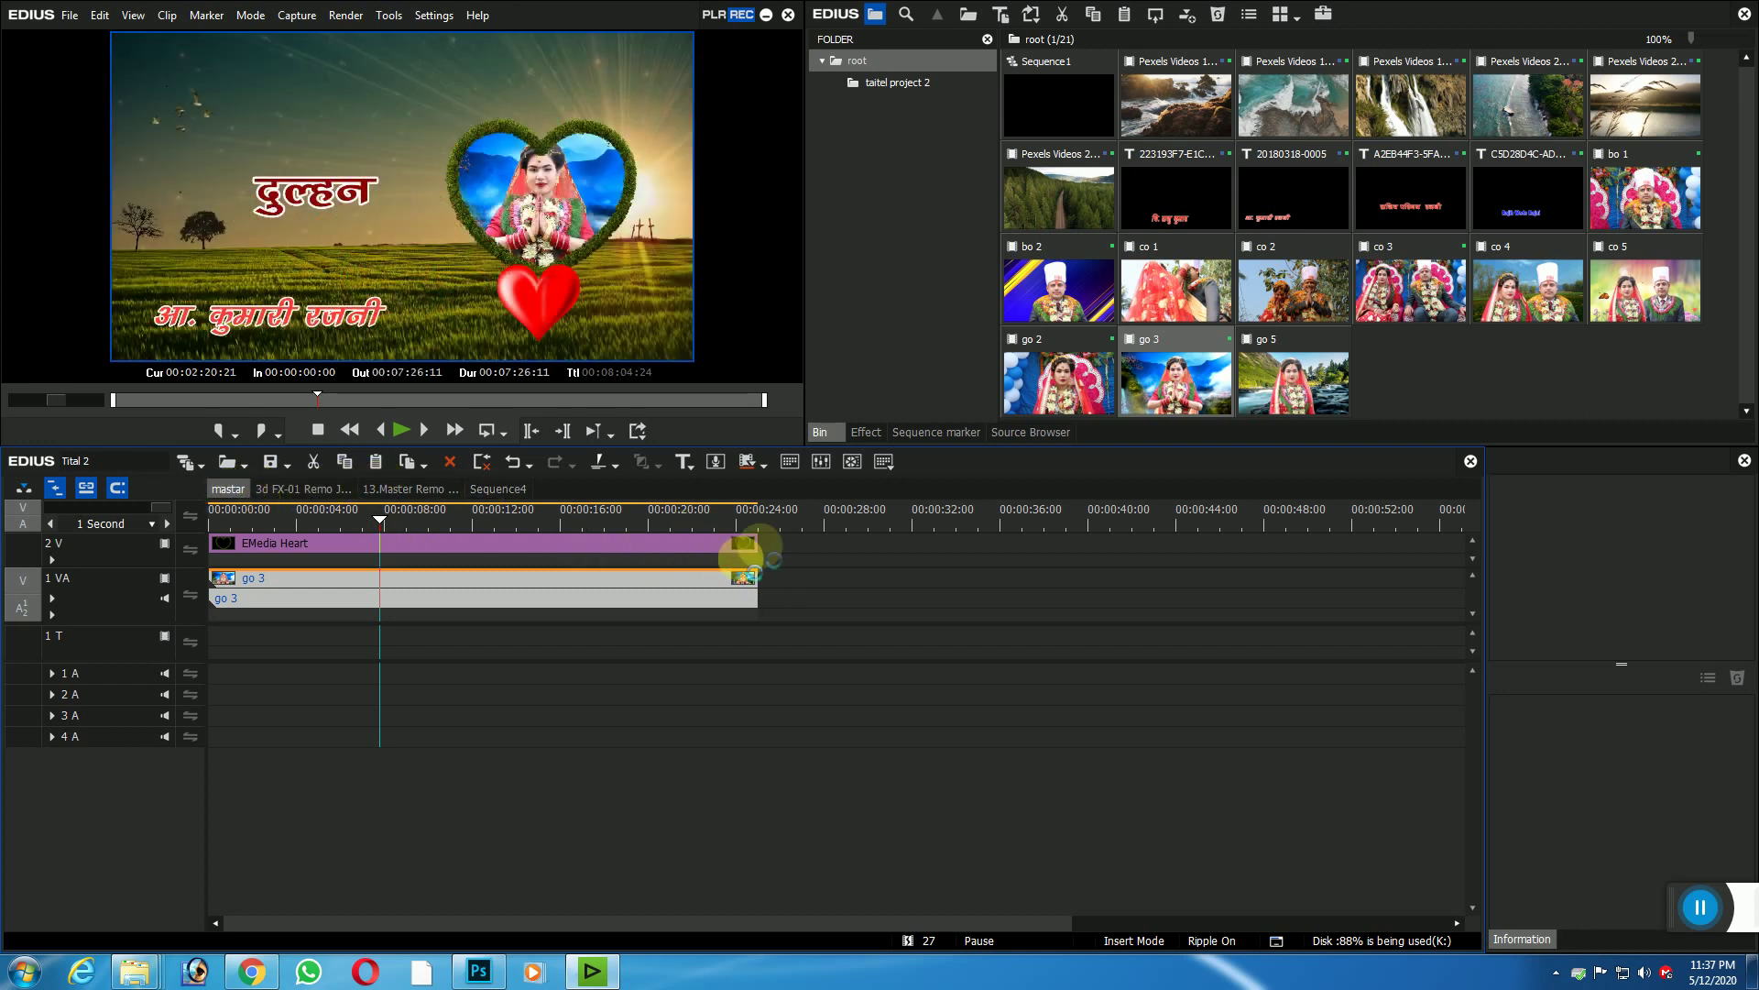
Step: Play from the groom section to the bride title at 00:02:29:04 and select its 4V clip
click(1139, 518)
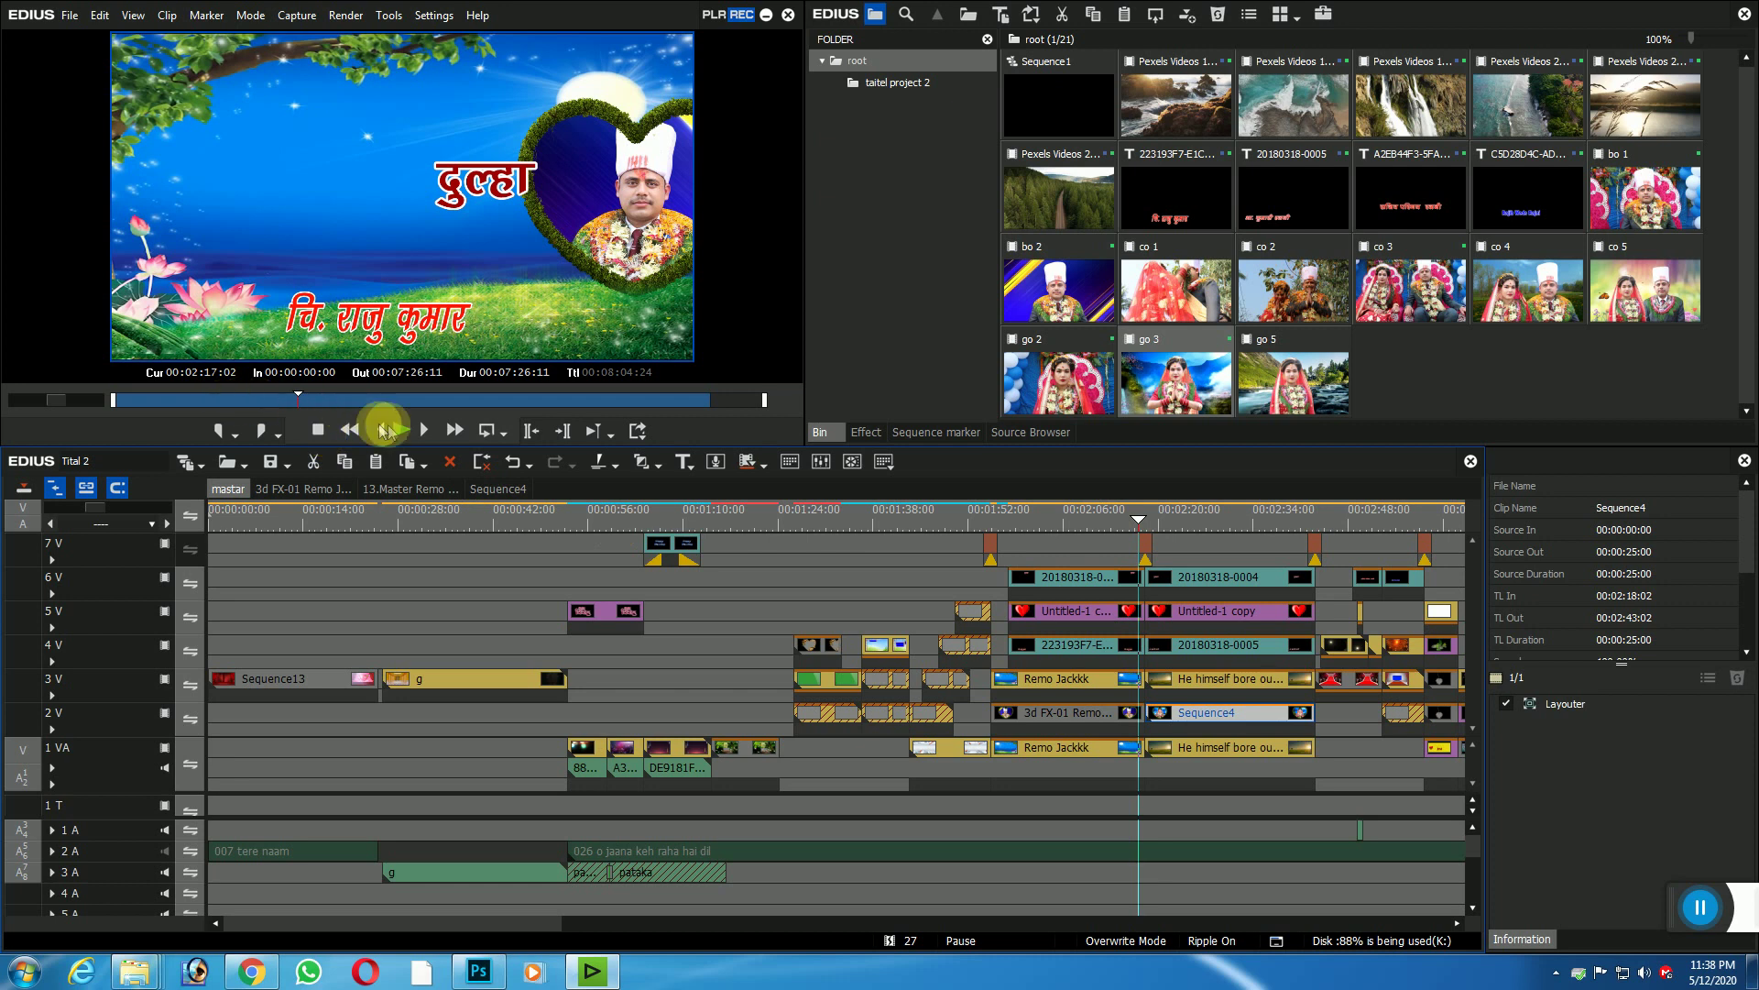
click(402, 429)
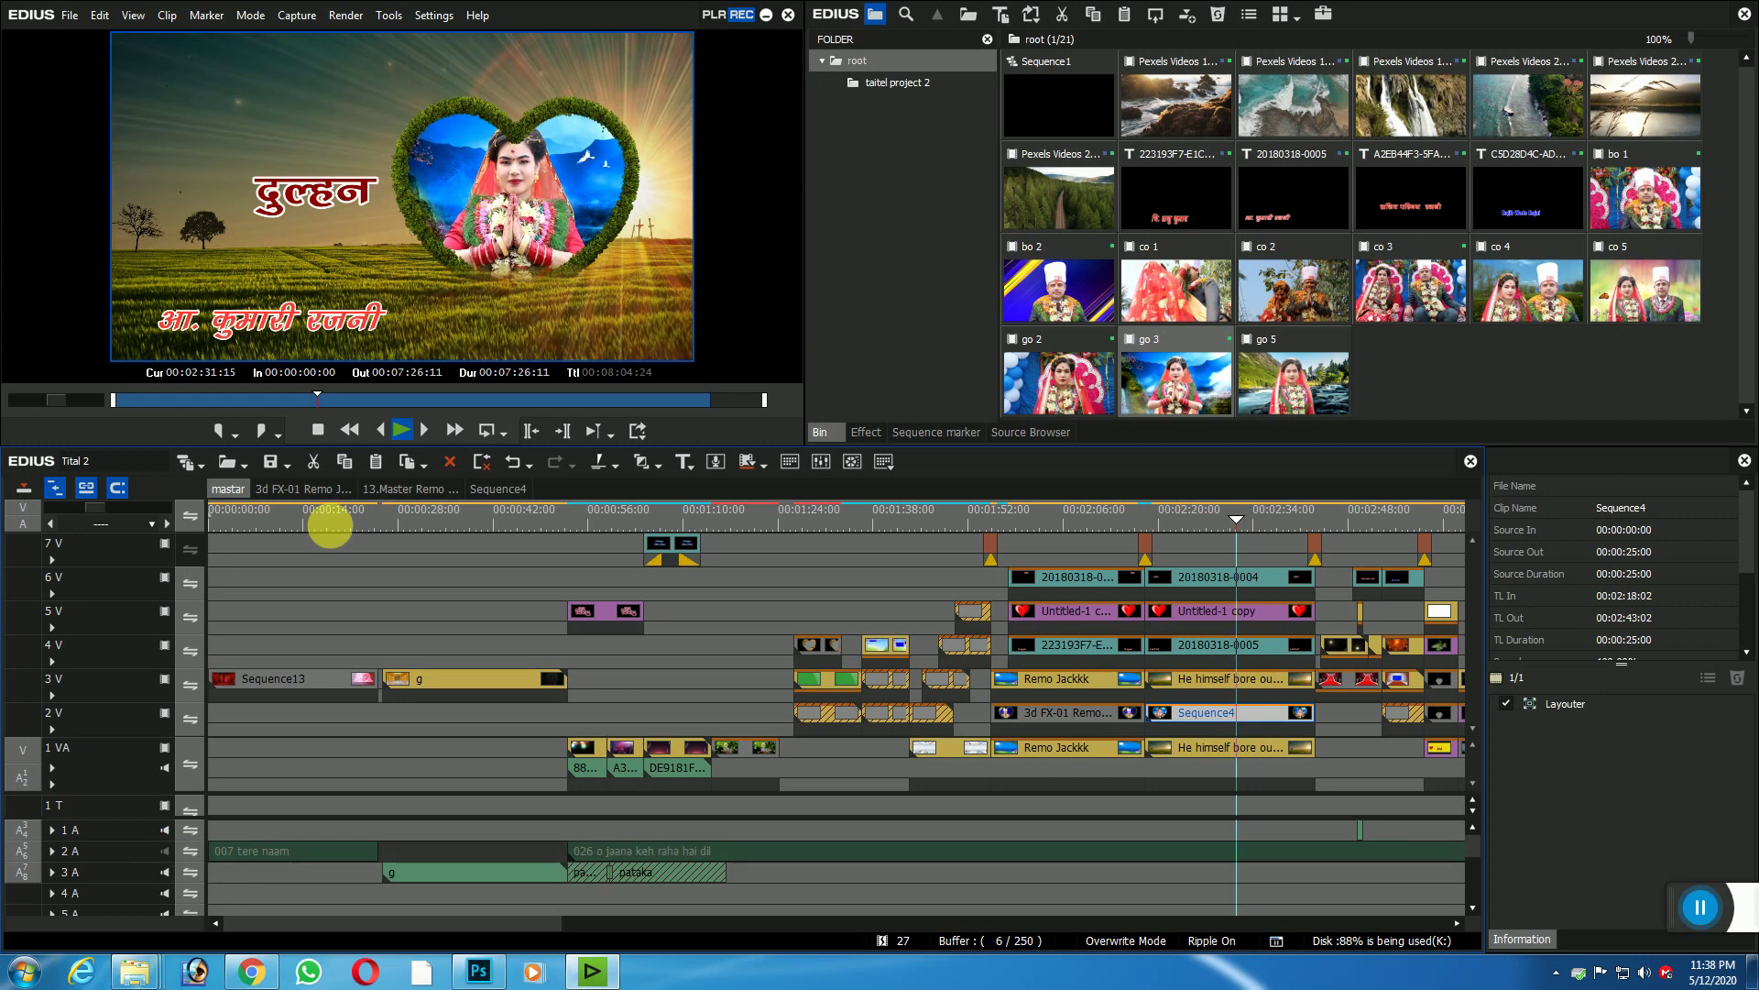
drag(94, 505, 124, 524)
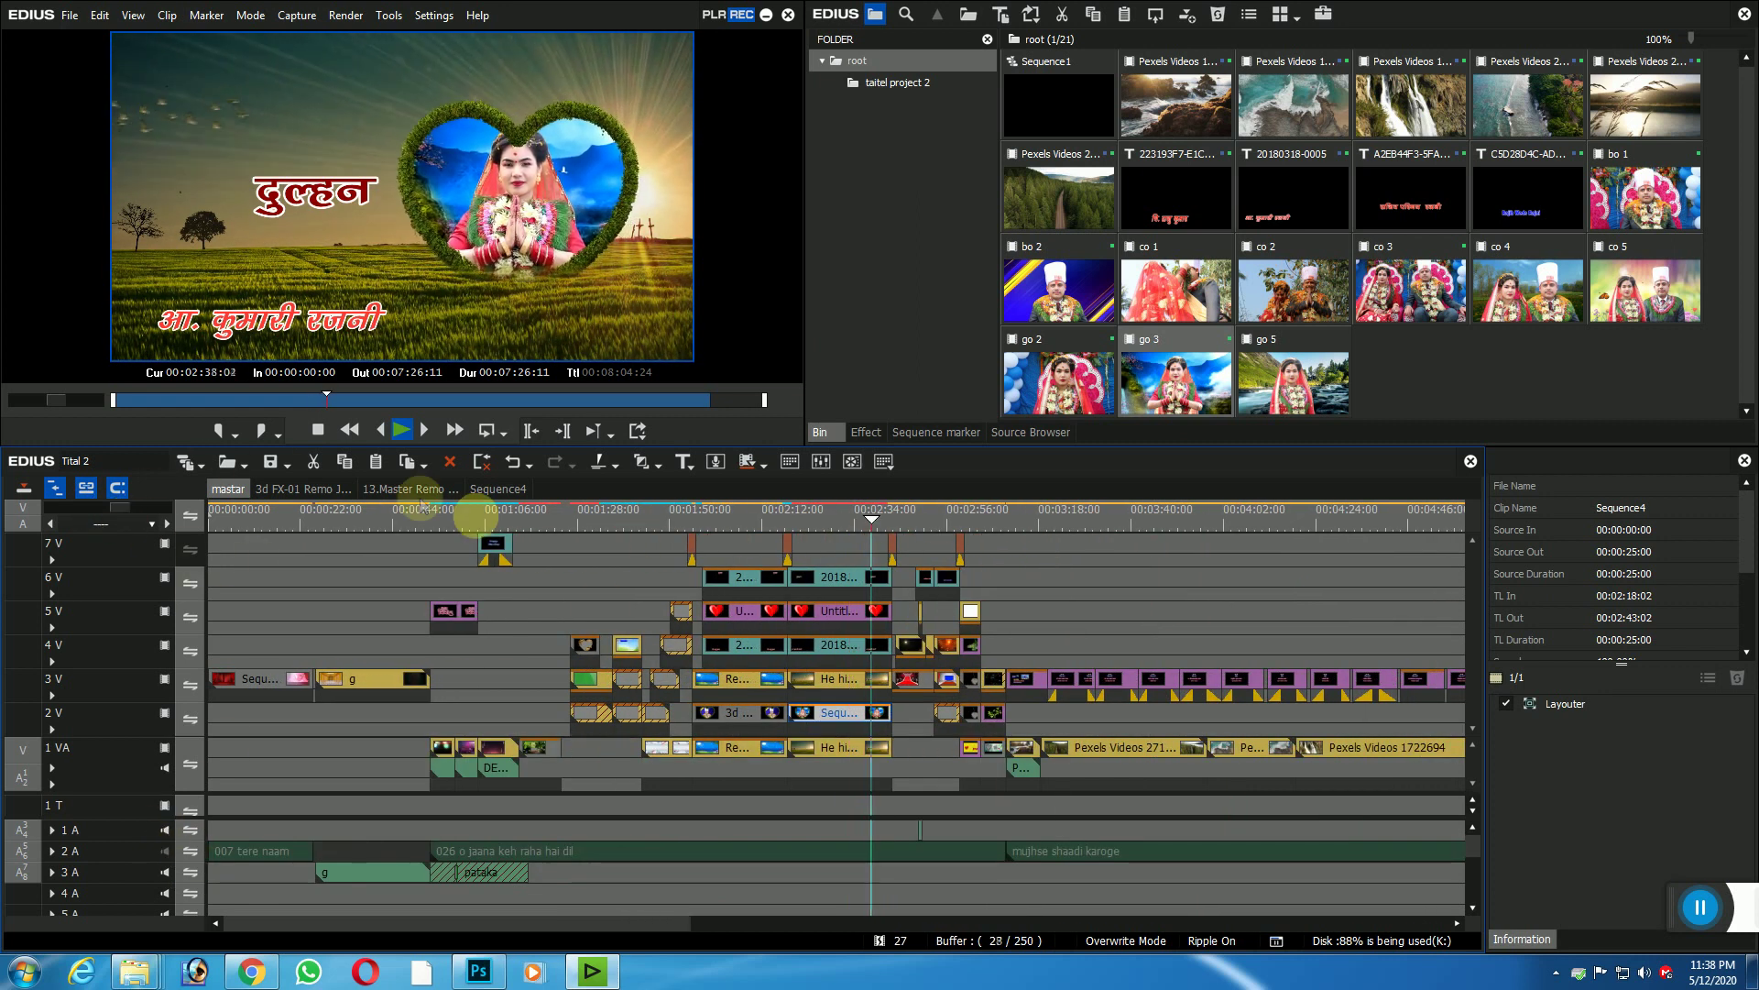
click(836, 526)
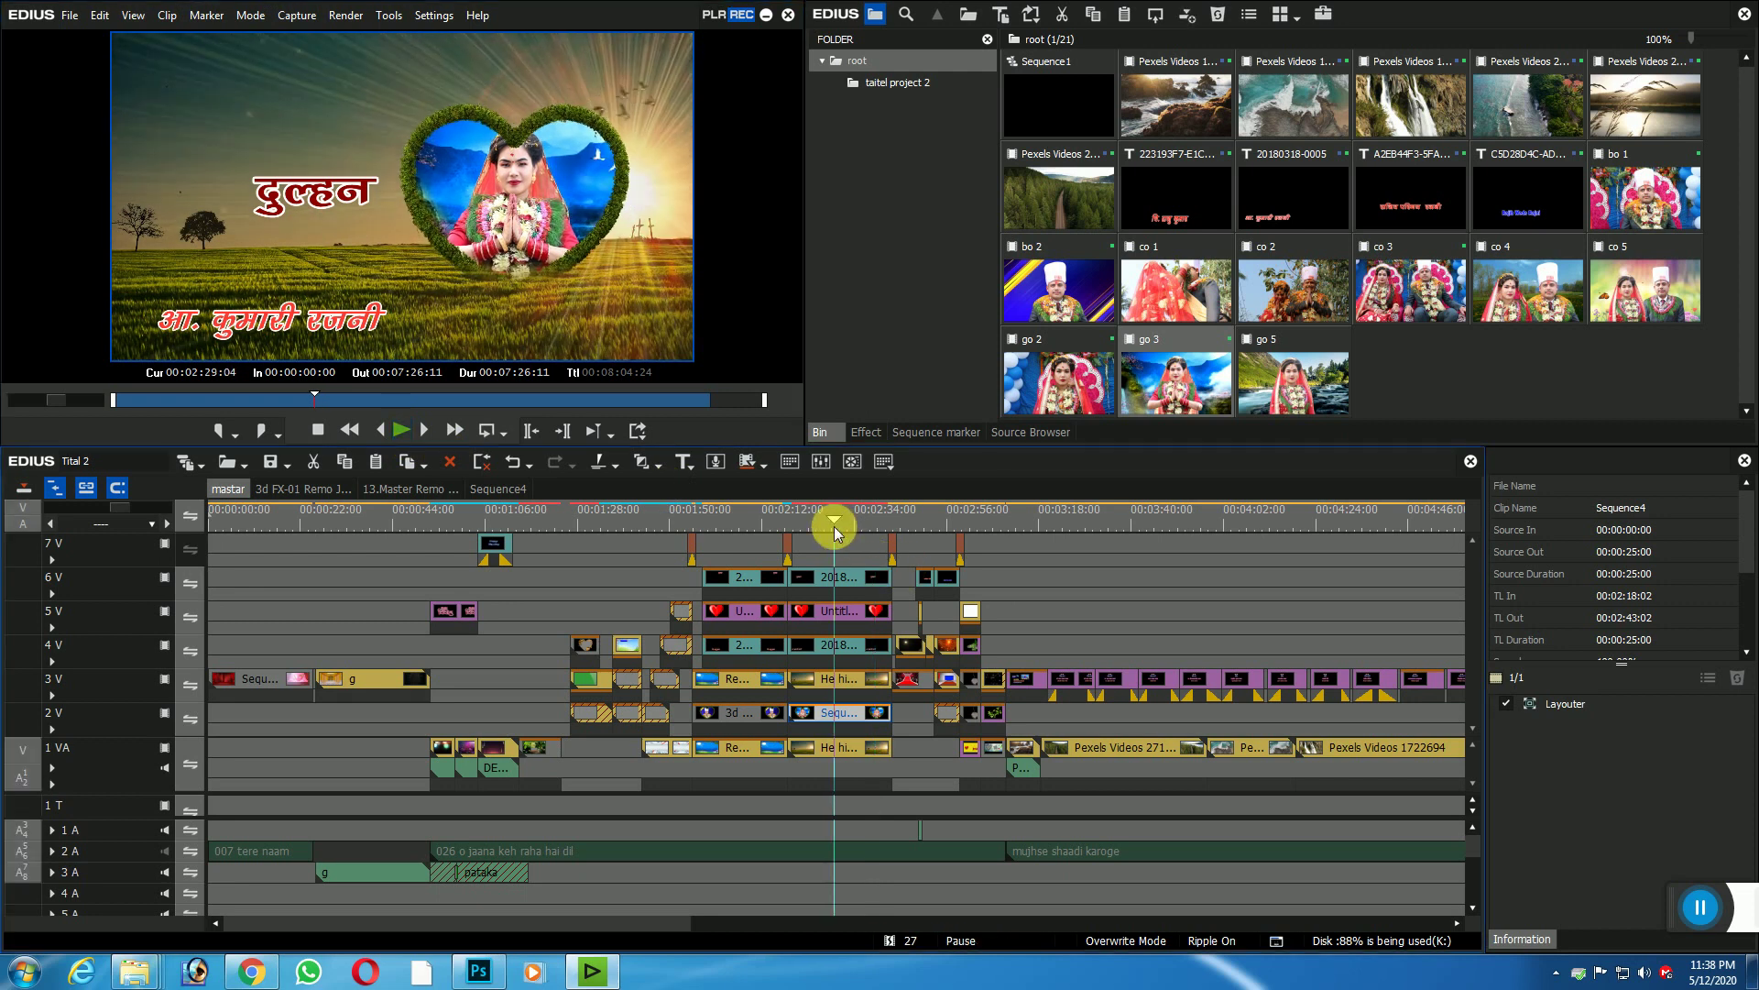
click(844, 689)
click(832, 645)
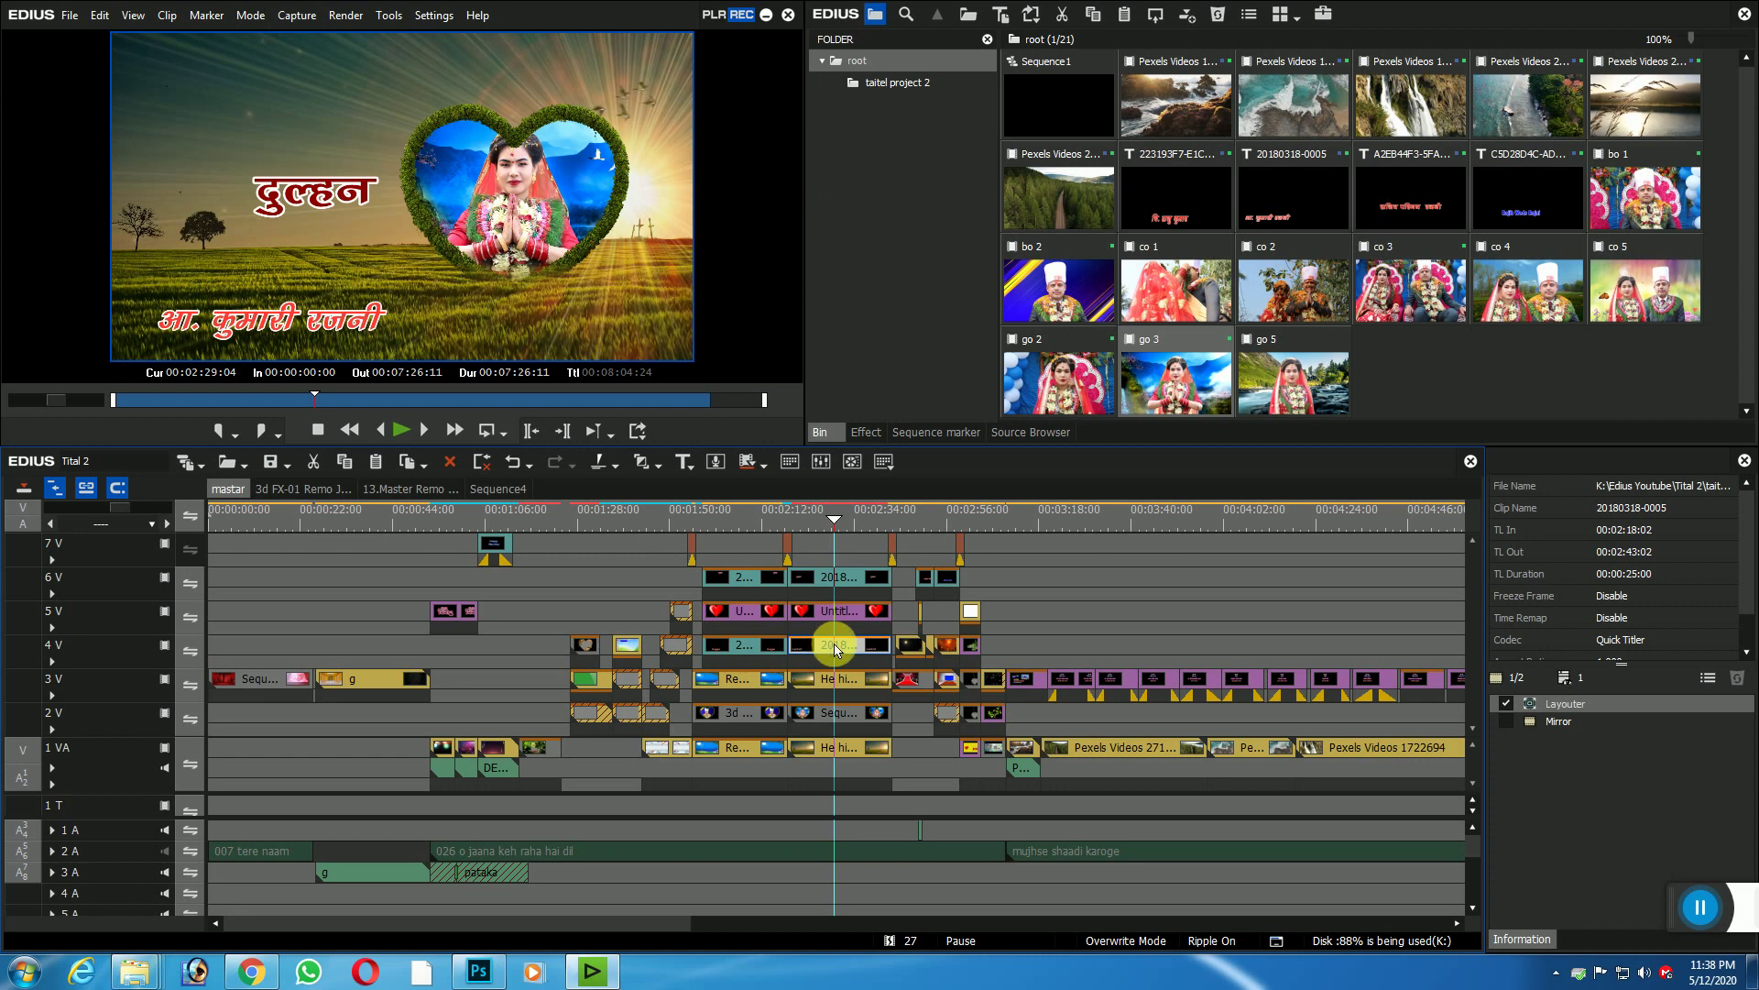
click(845, 649)
double_click(845, 649)
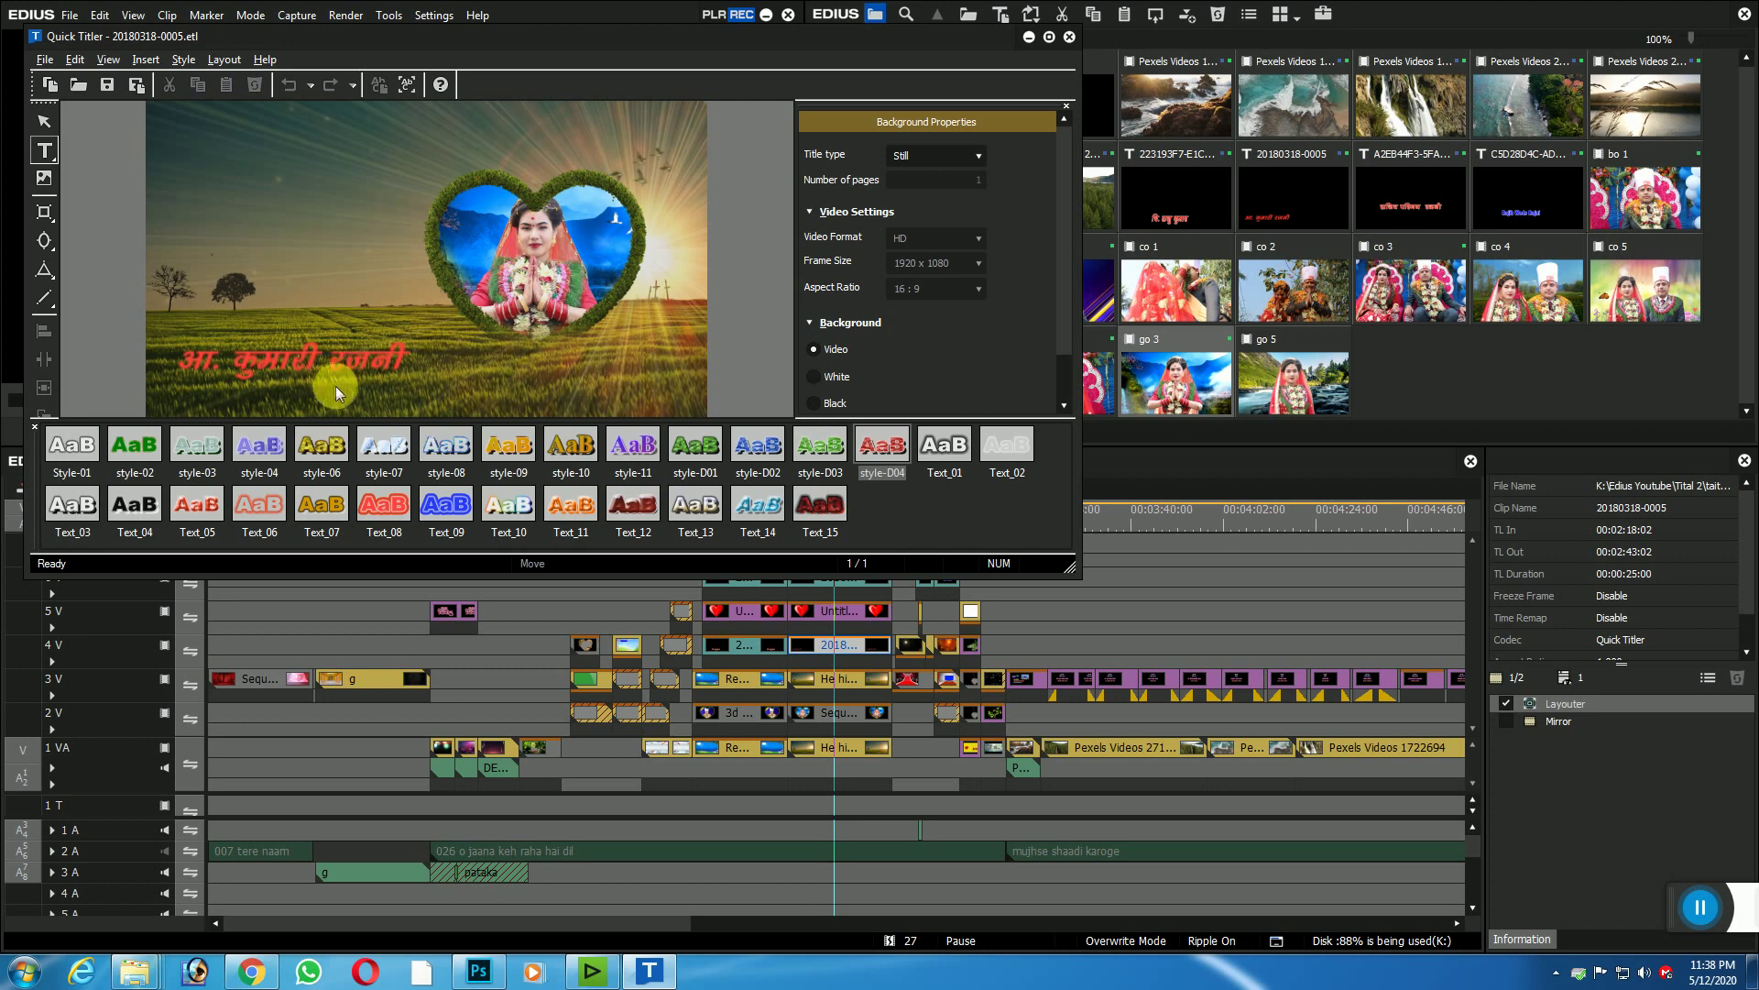
click(1070, 36)
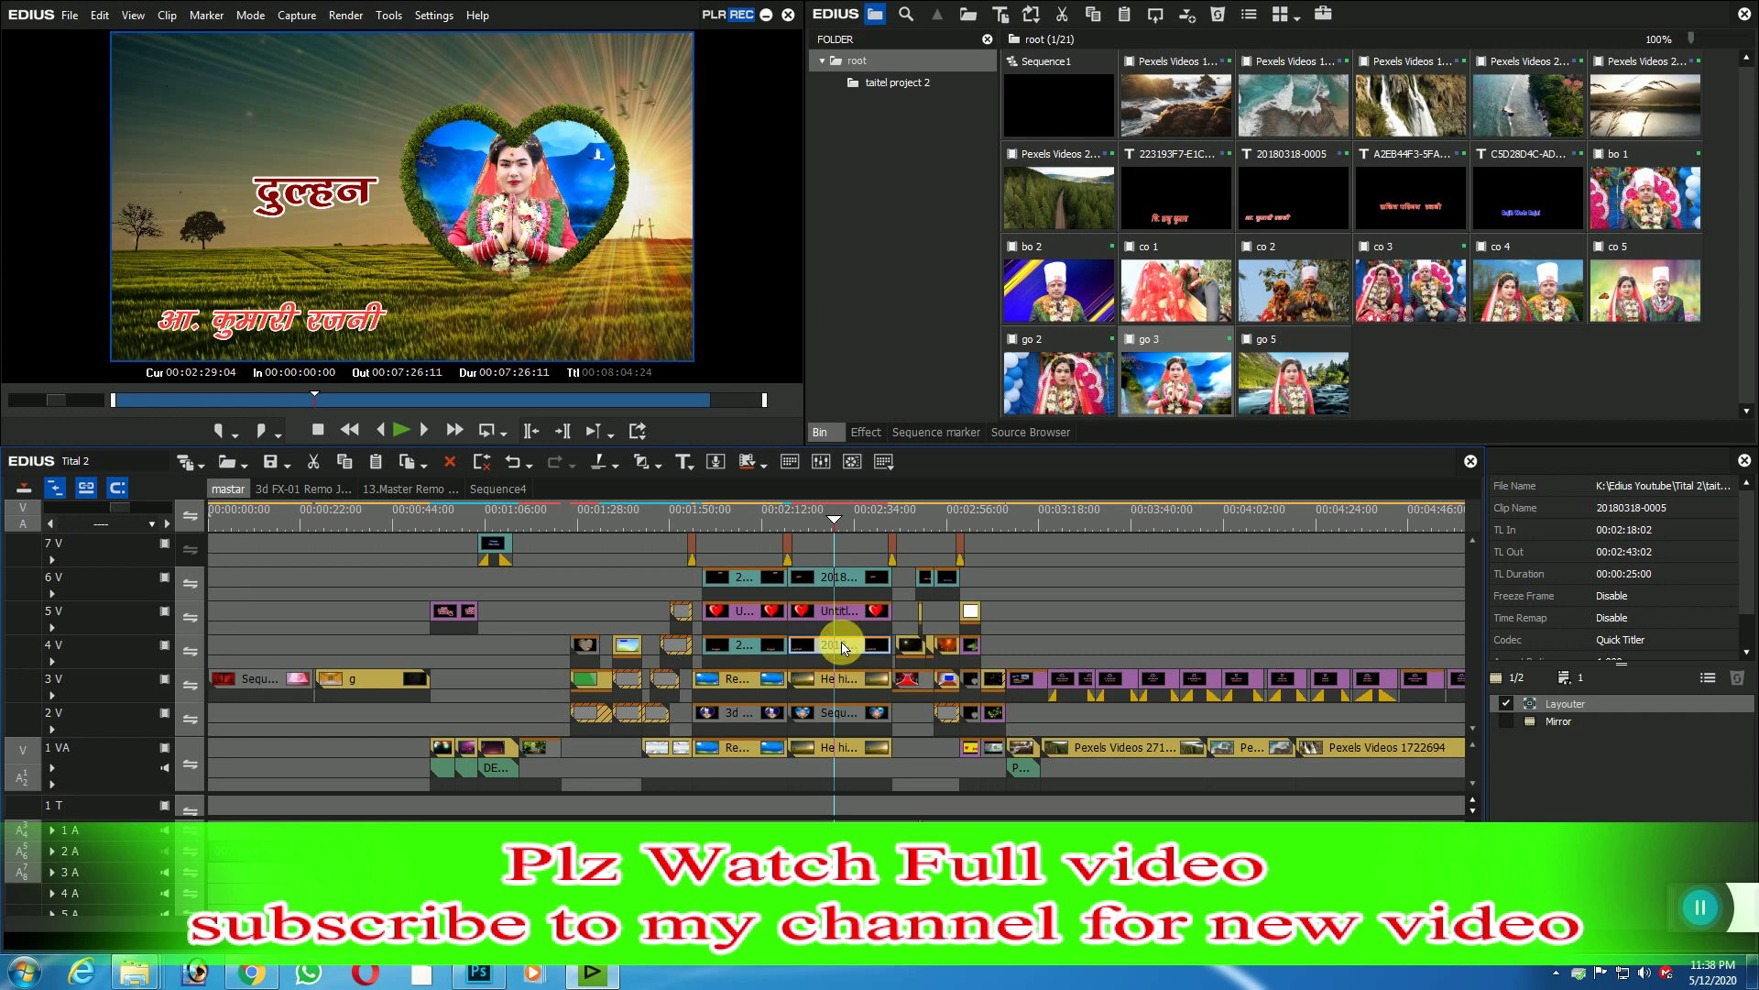
right_click(843, 643)
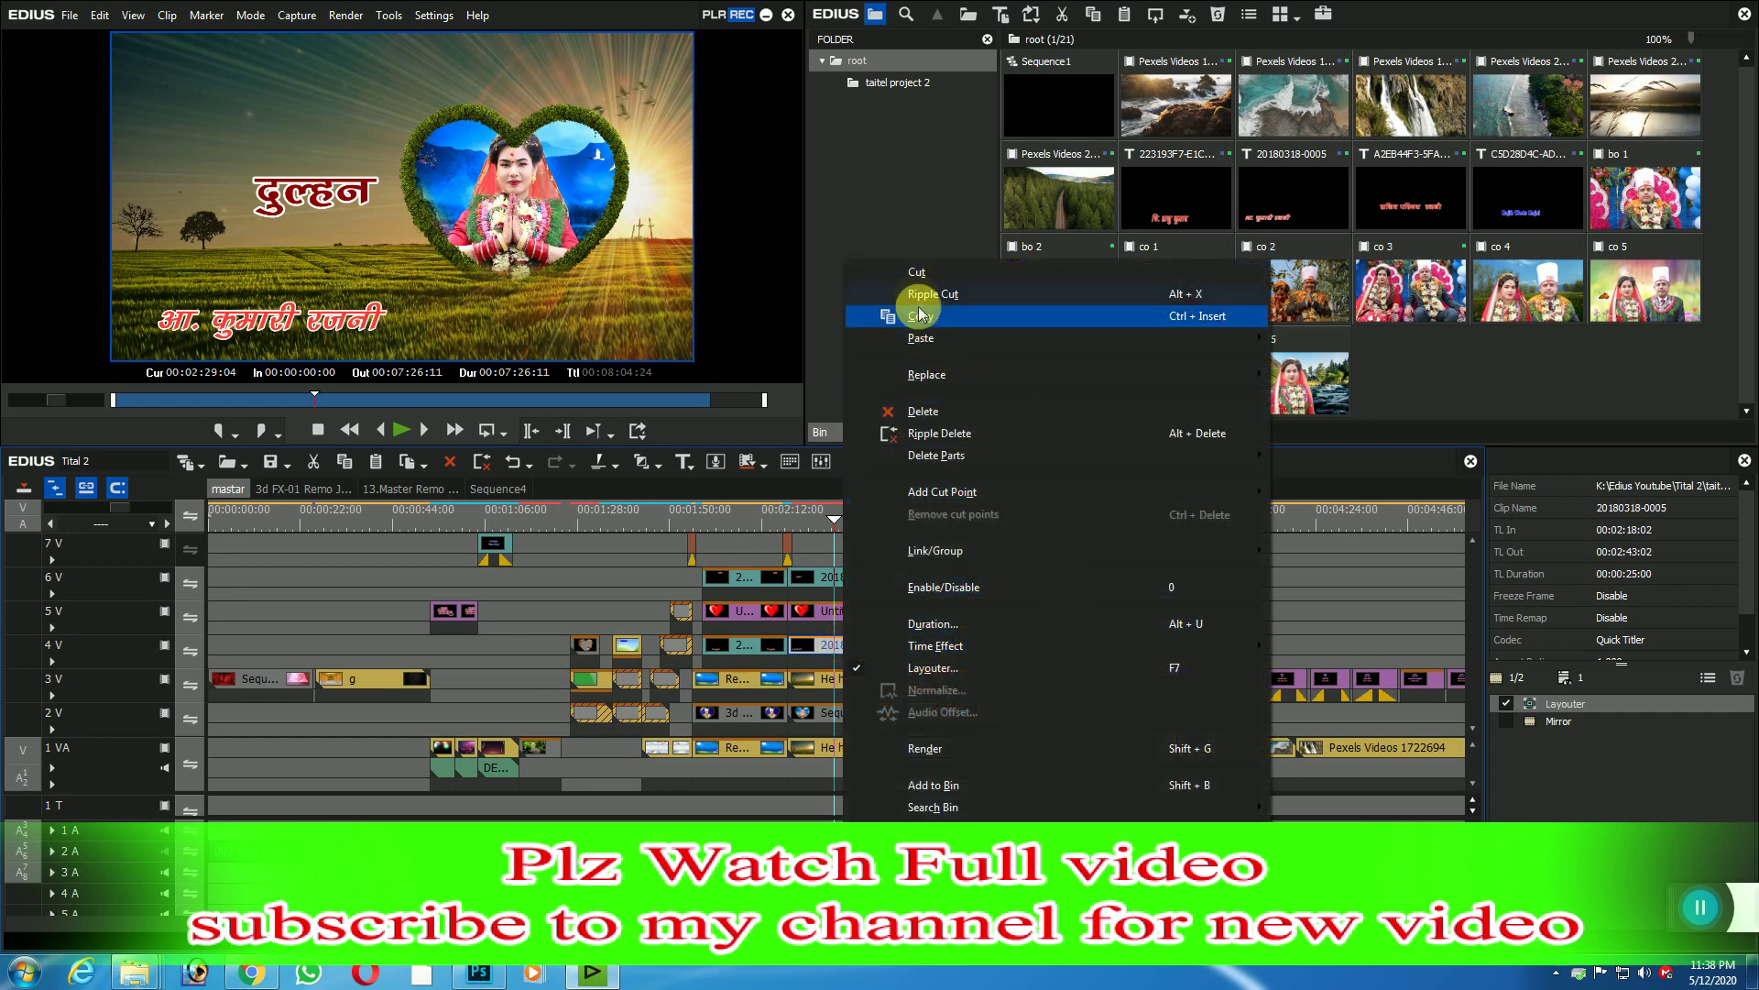
click(953, 785)
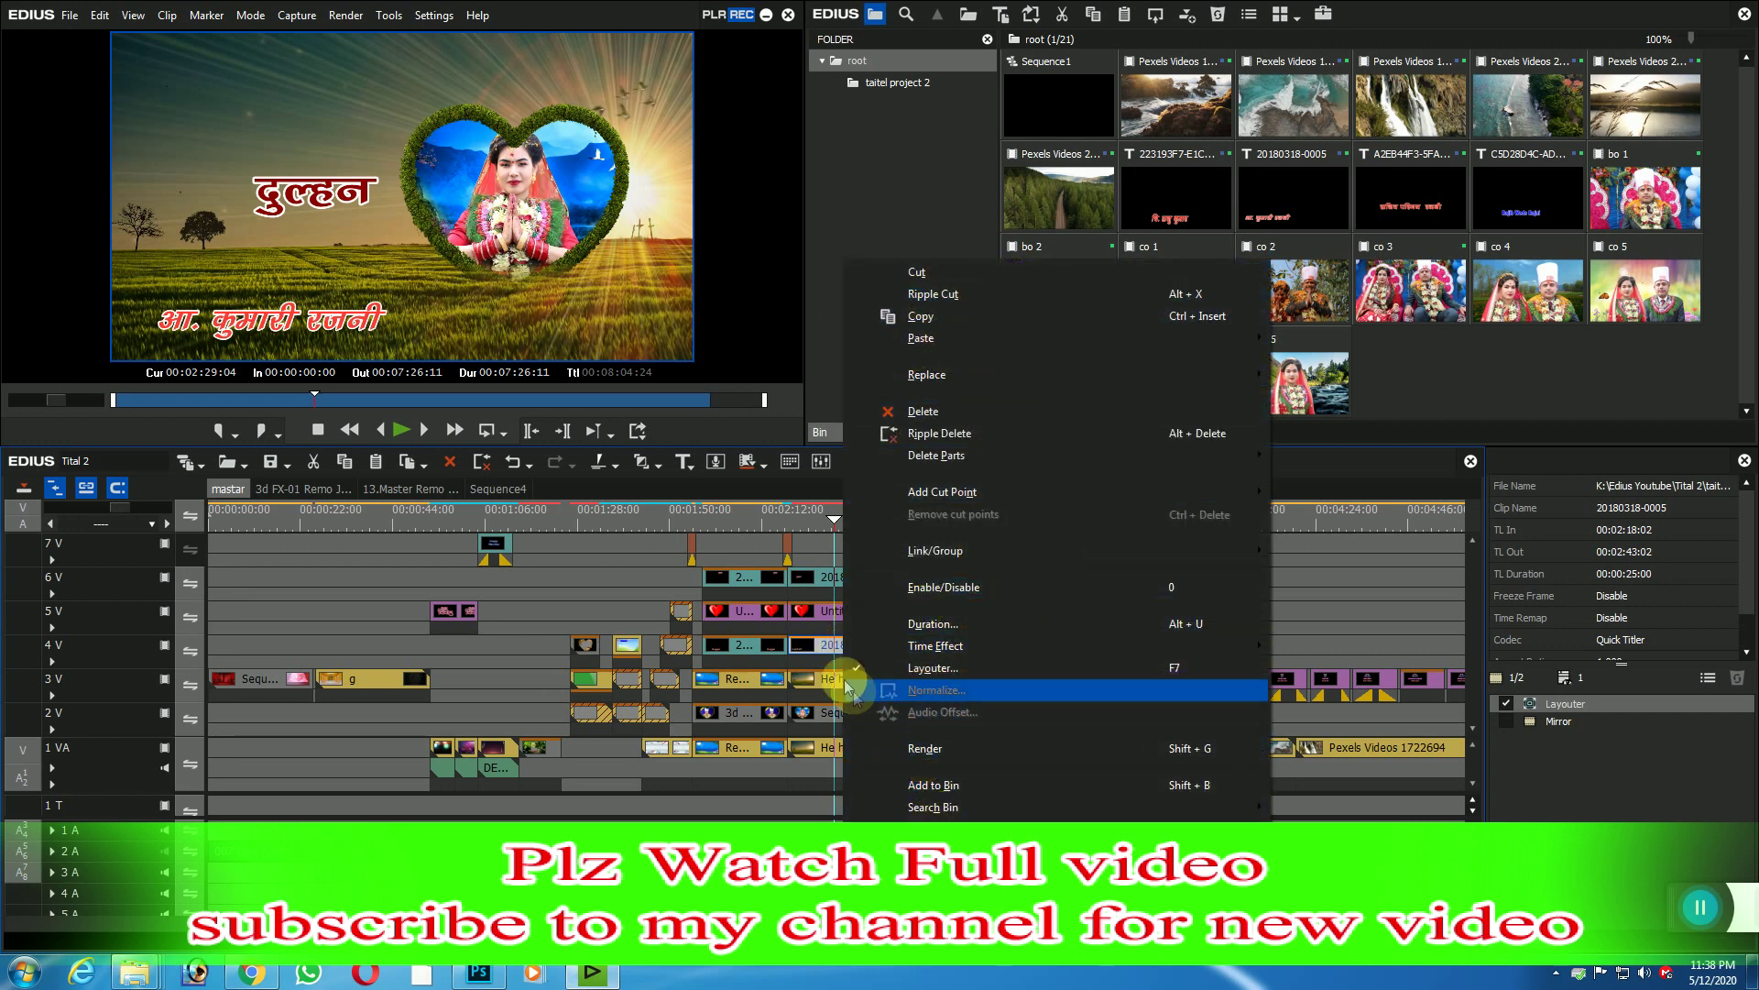
click(812, 641)
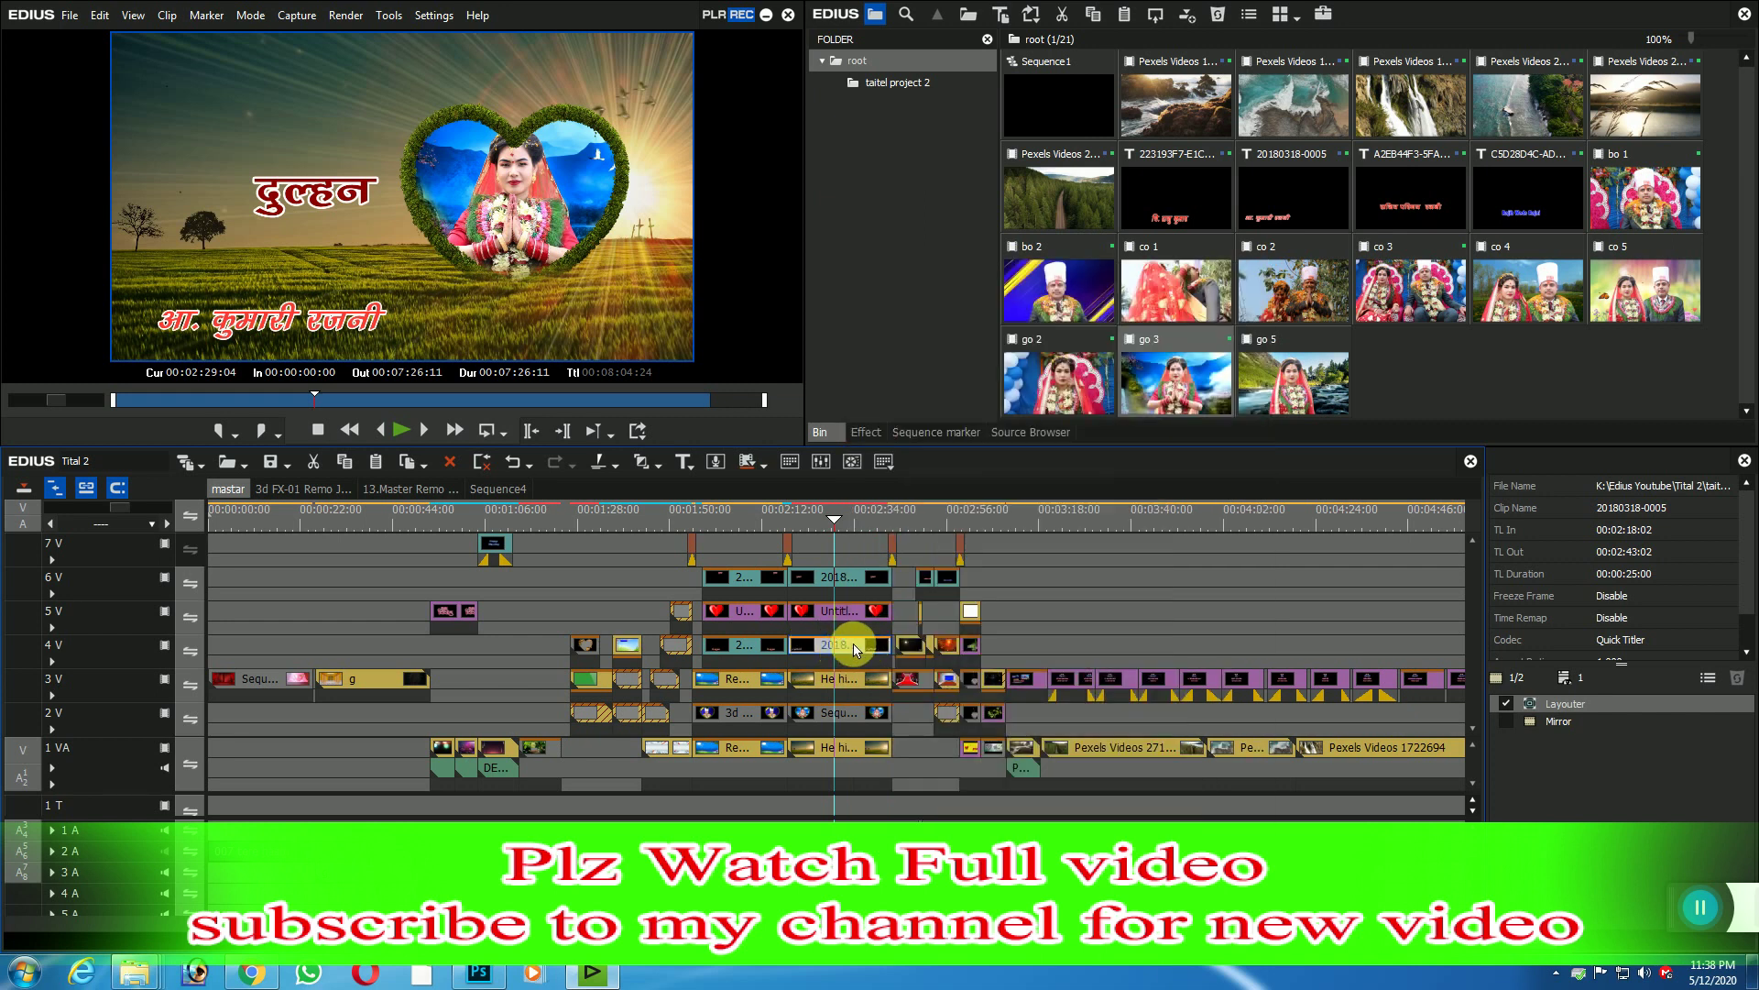
double_click(844, 648)
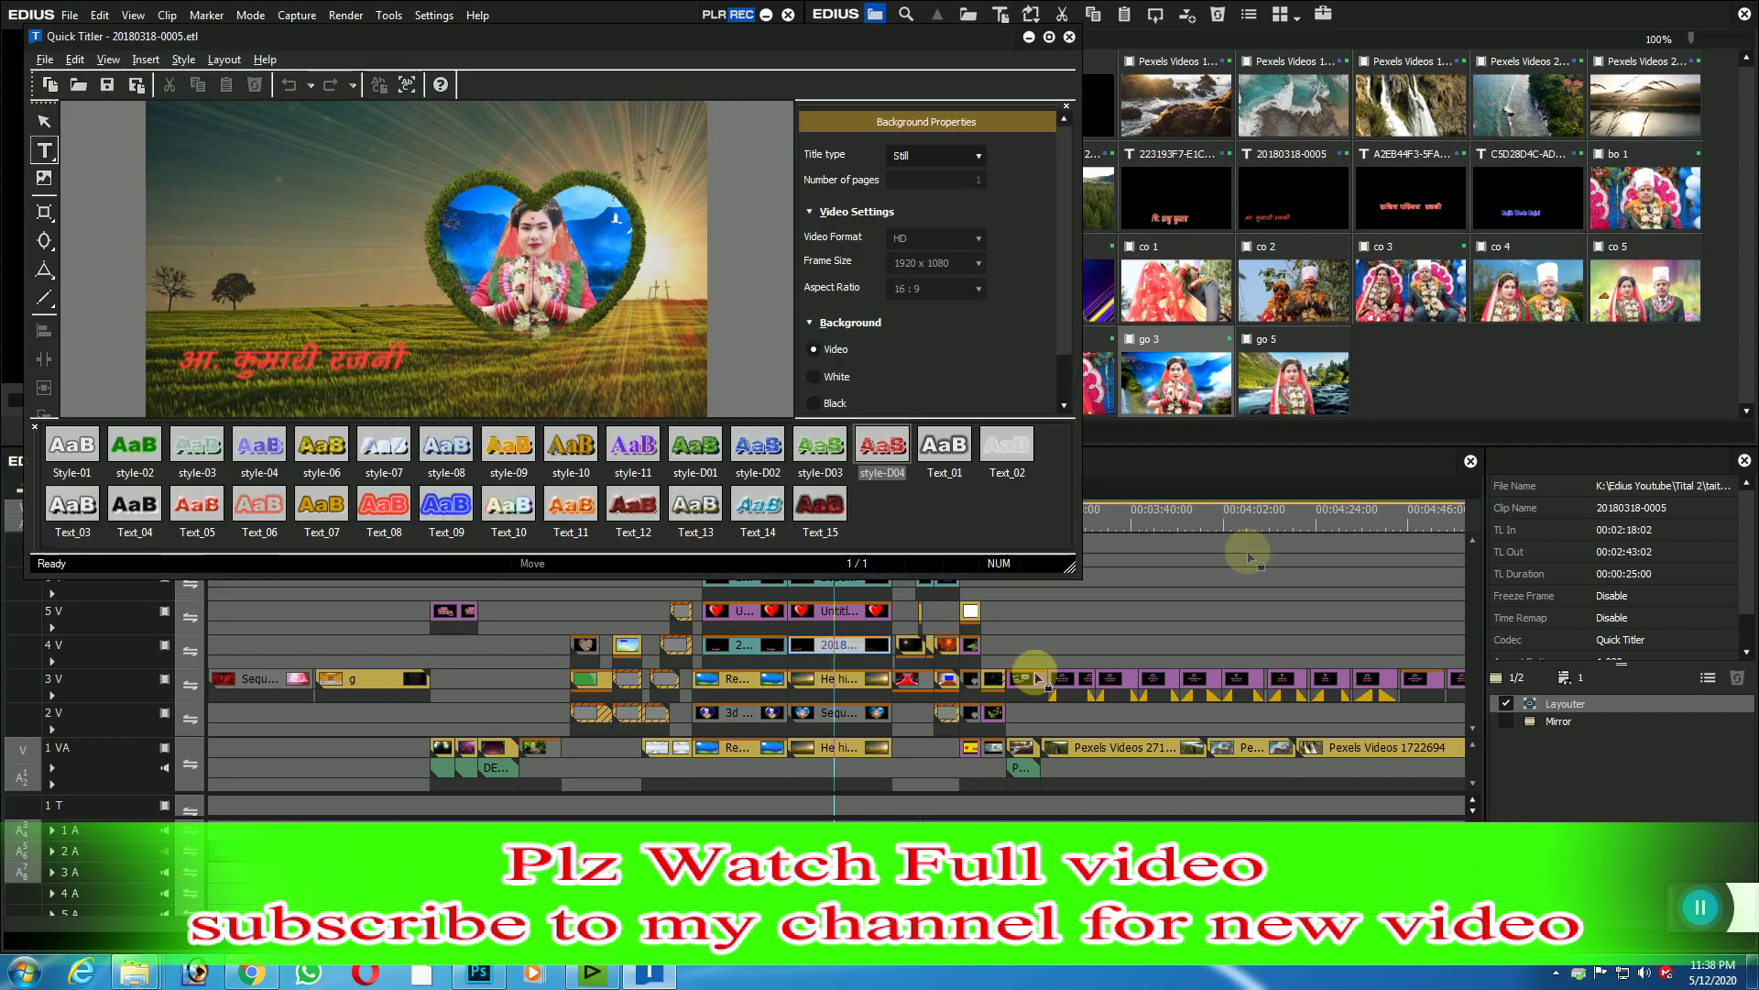
click(357, 351)
drag(398, 357, 246, 385)
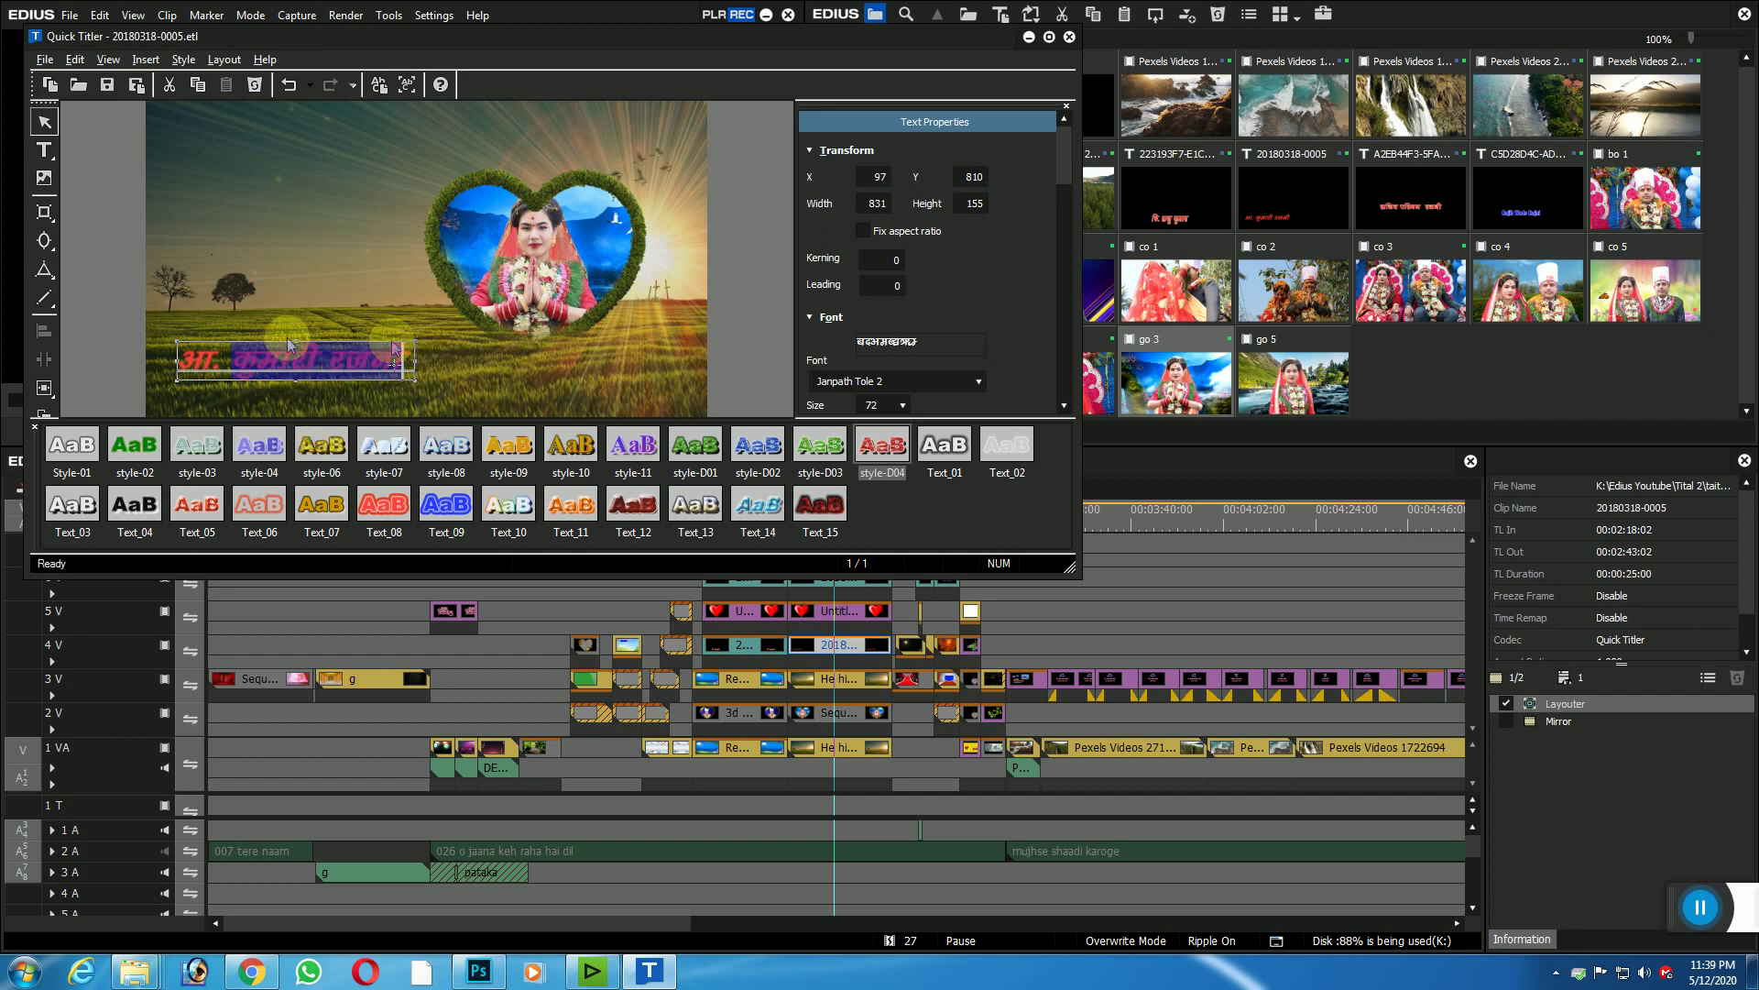
click(522, 330)
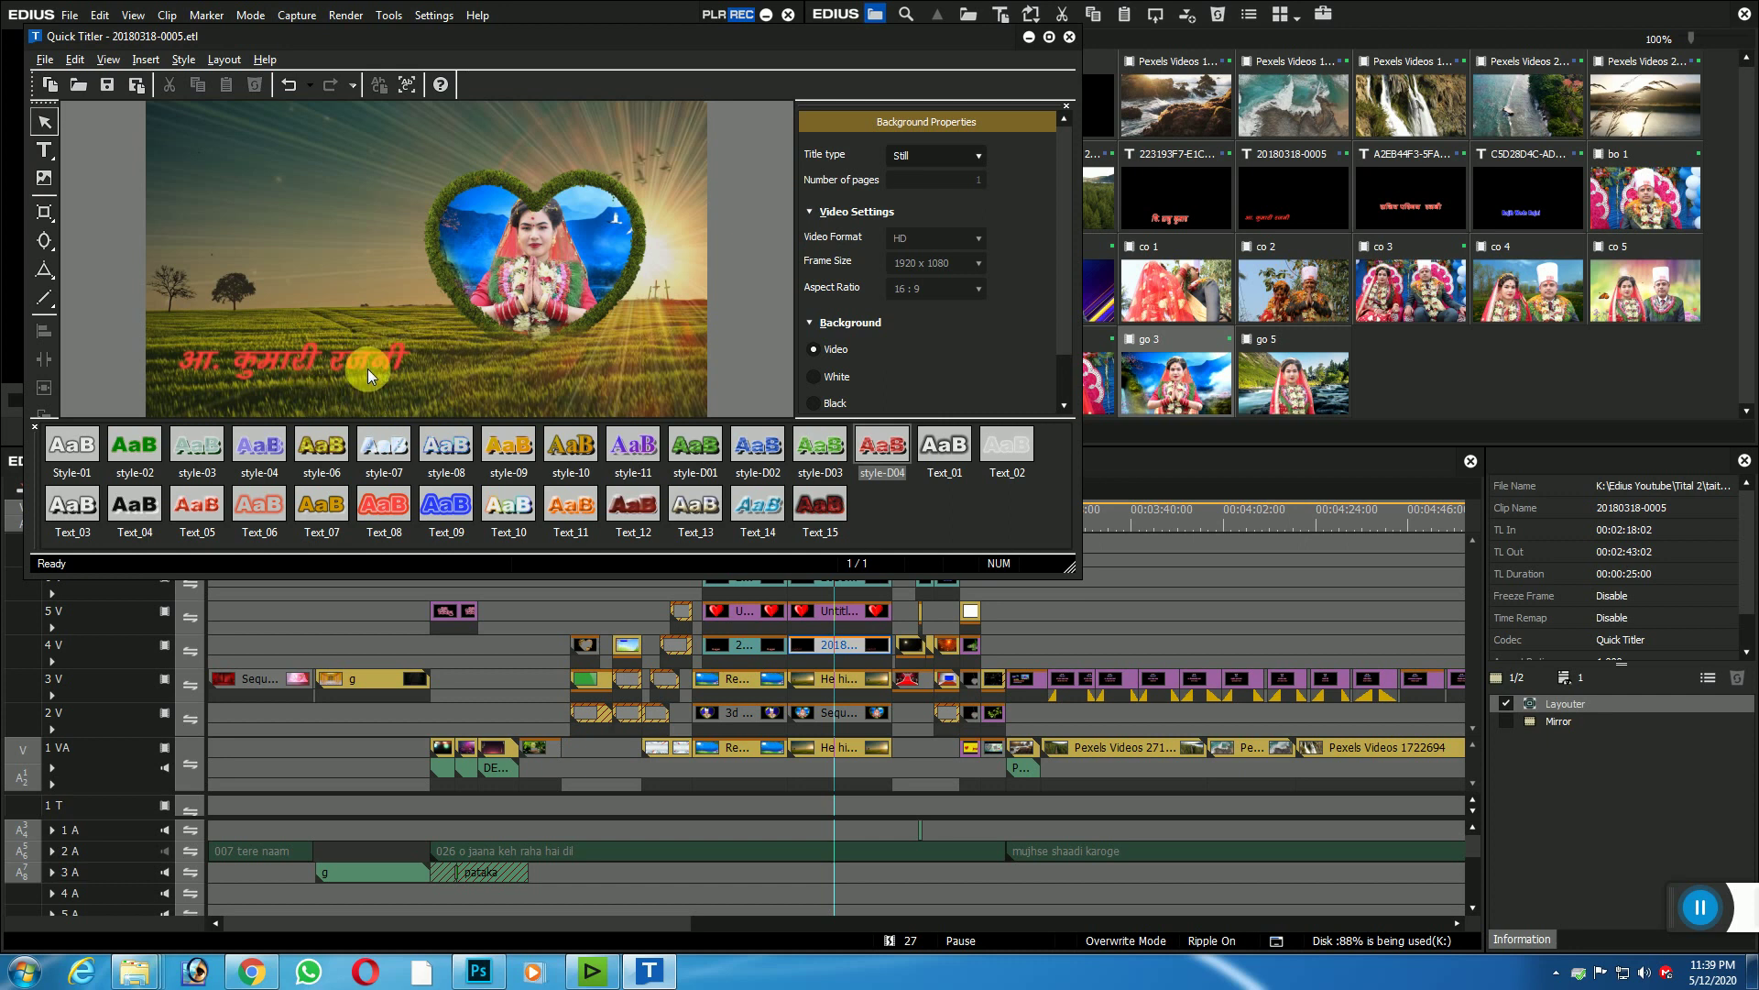
key(alt+F4)
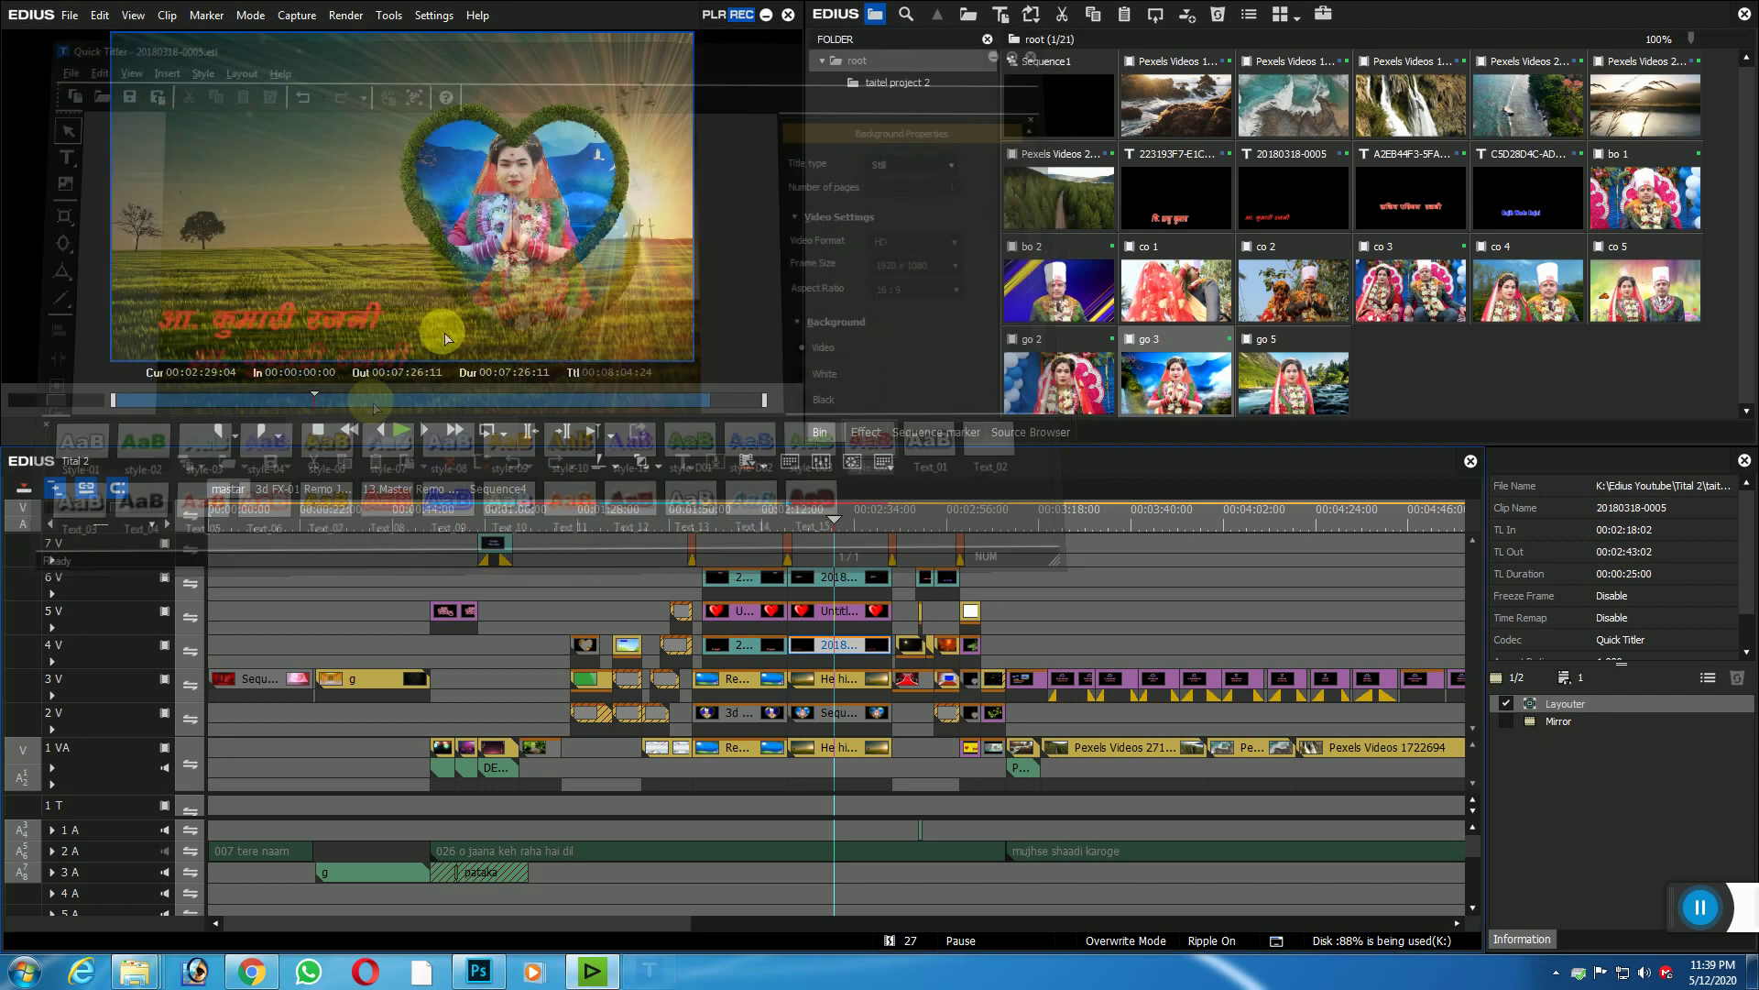
Step: Scrub past the bride section to the red-carpet staircase frame at 00:02:48:17
drag(869, 524, 887, 510)
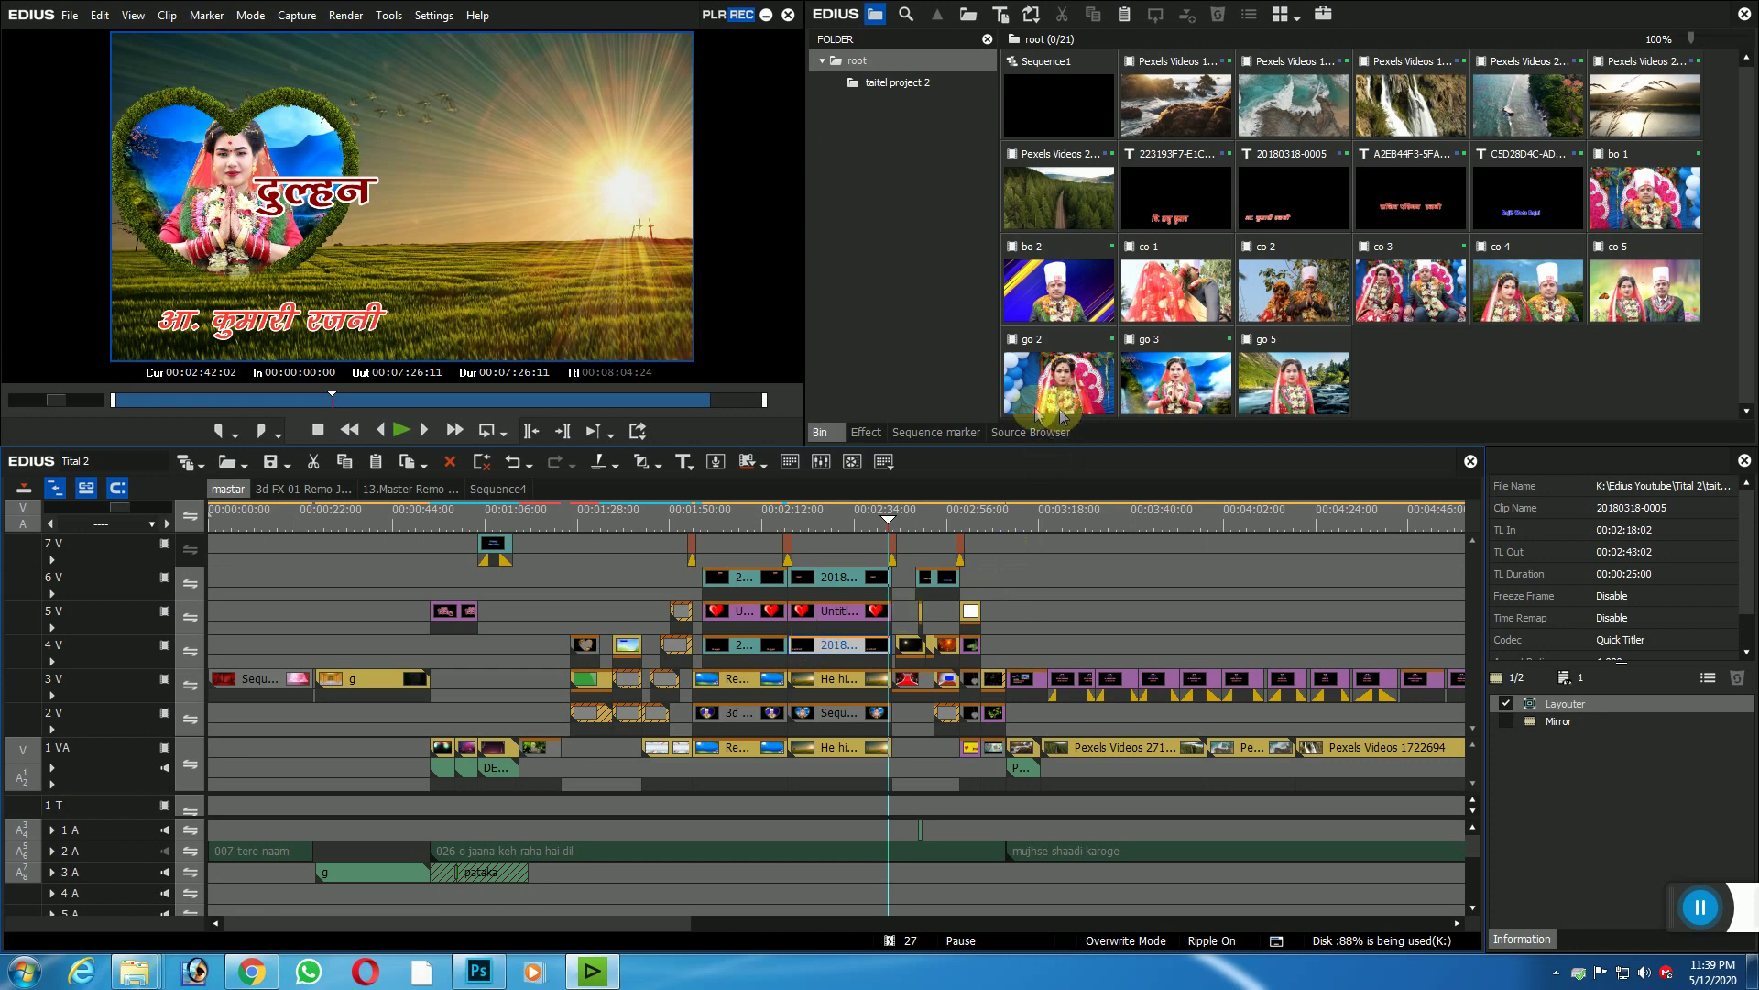
drag(890, 522, 914, 511)
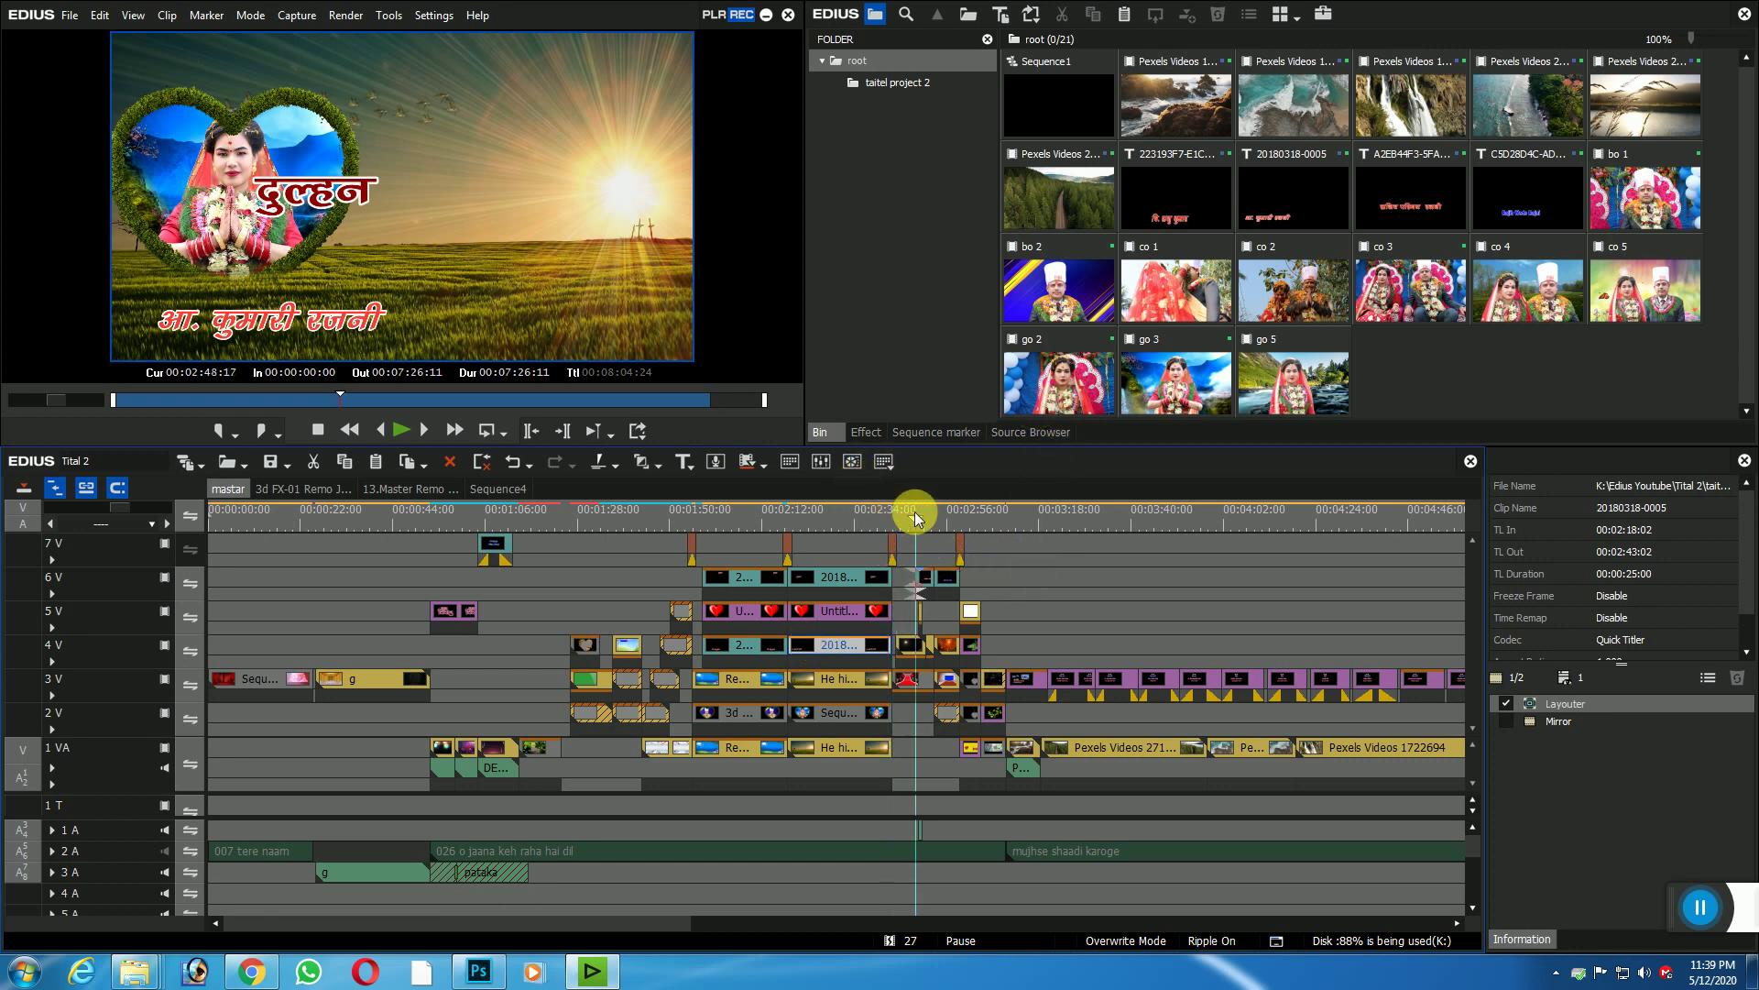